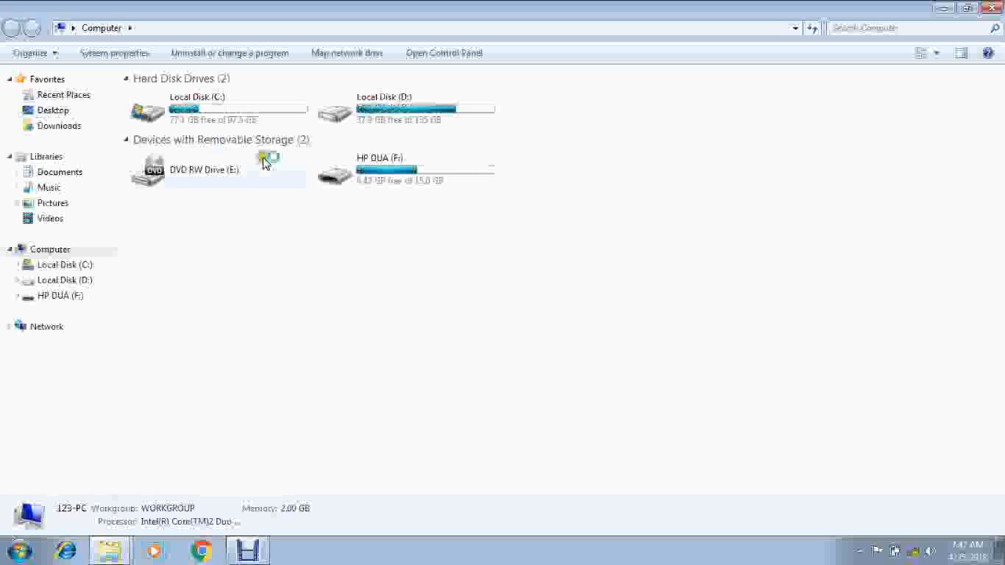
Open the DUA folder on Local Disk (D:) and select the DUA application in it.
{"action": "left_click", "coordinate": [357, 117]}
{"action": "double_click", "coordinate": [357, 118]}
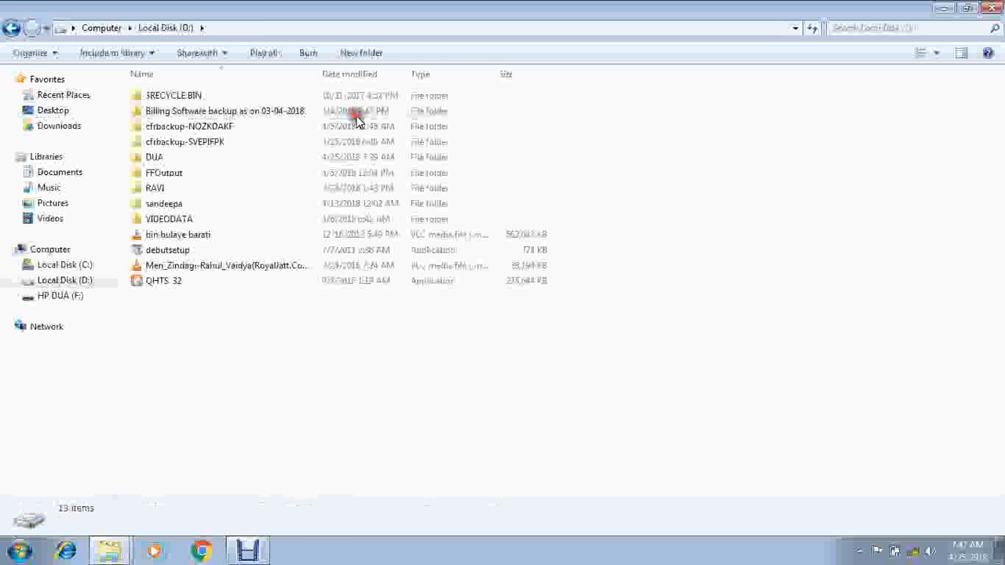
{"action": "double_click", "coordinate": [157, 158]}
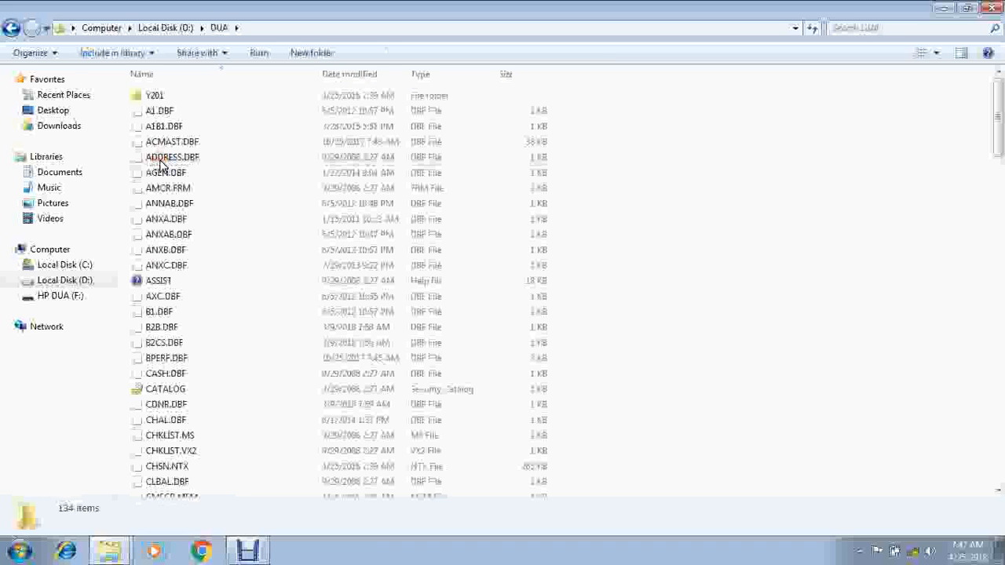
{"action": "left_click", "coordinate": [160, 96]}
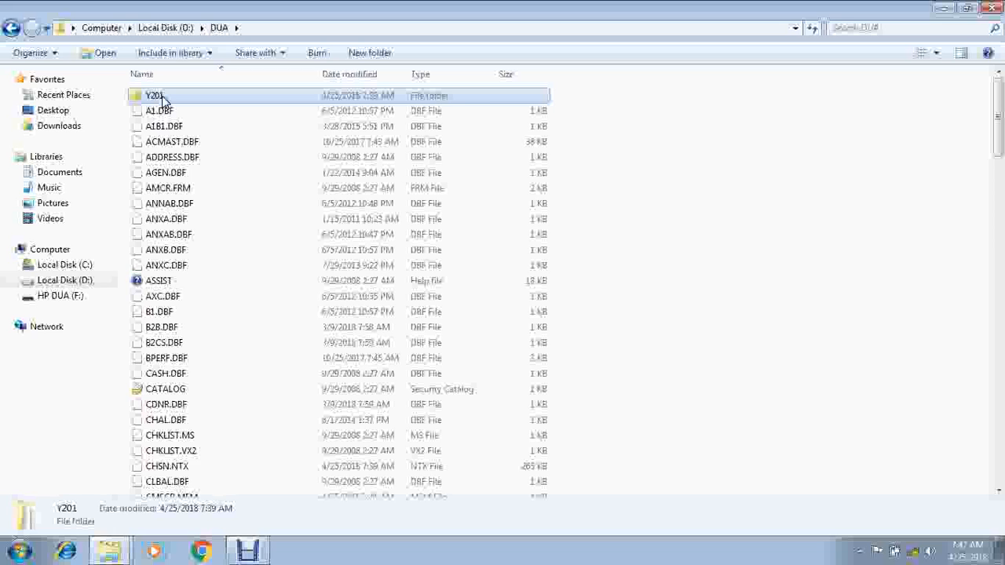
{"action": "type", "text": "du"}
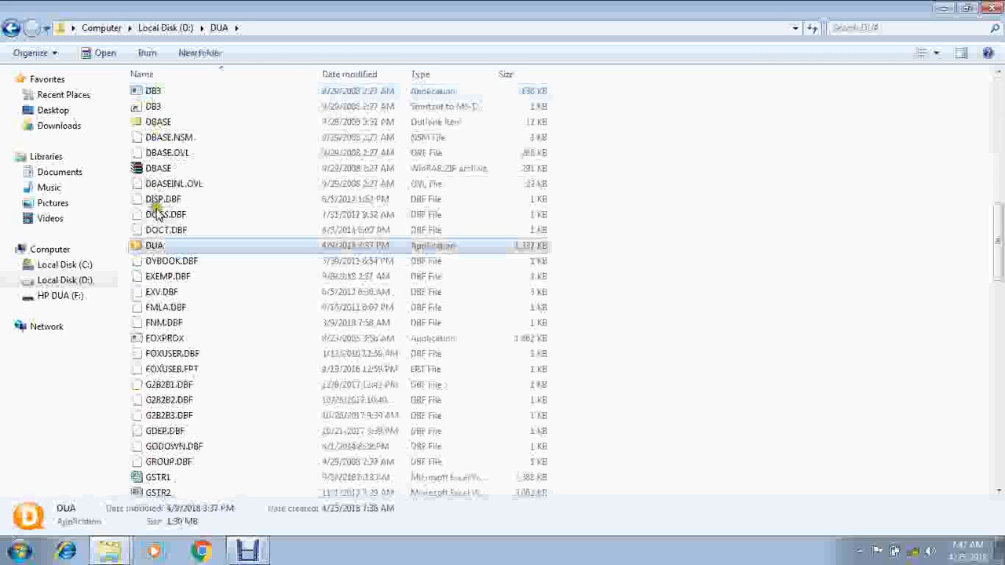
Show the Send to destinations for the DUA application and close the folder window.
{"action": "right_click", "coordinate": [161, 251]}
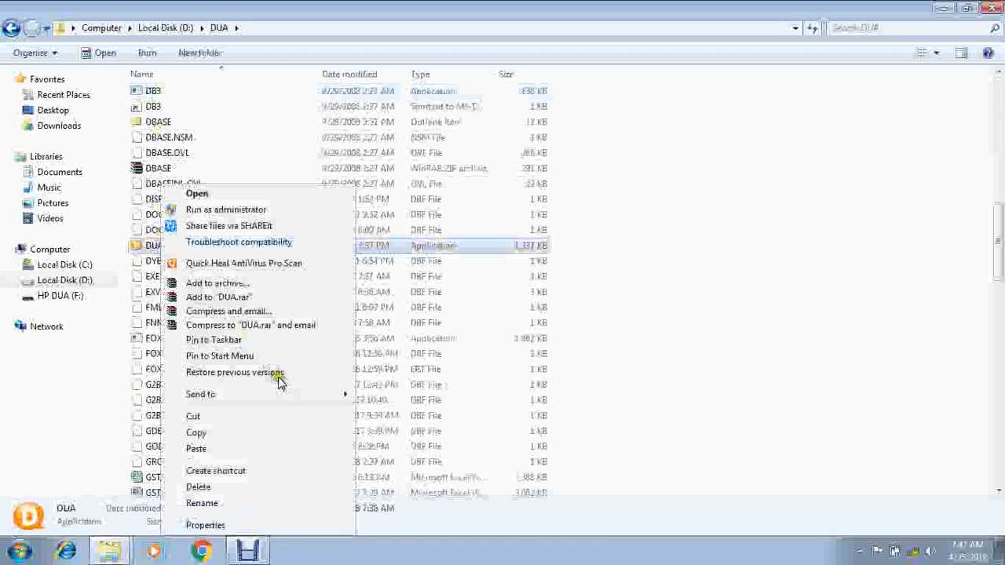
{"action": "mouse_move", "coordinate": [291, 399]}
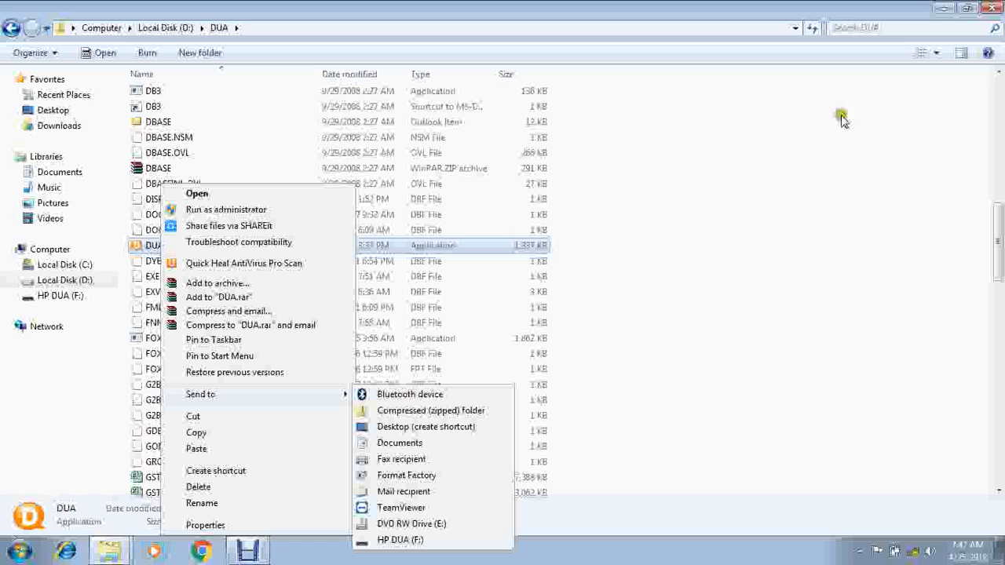
{"action": "left_click", "coordinate": [992, 9]}
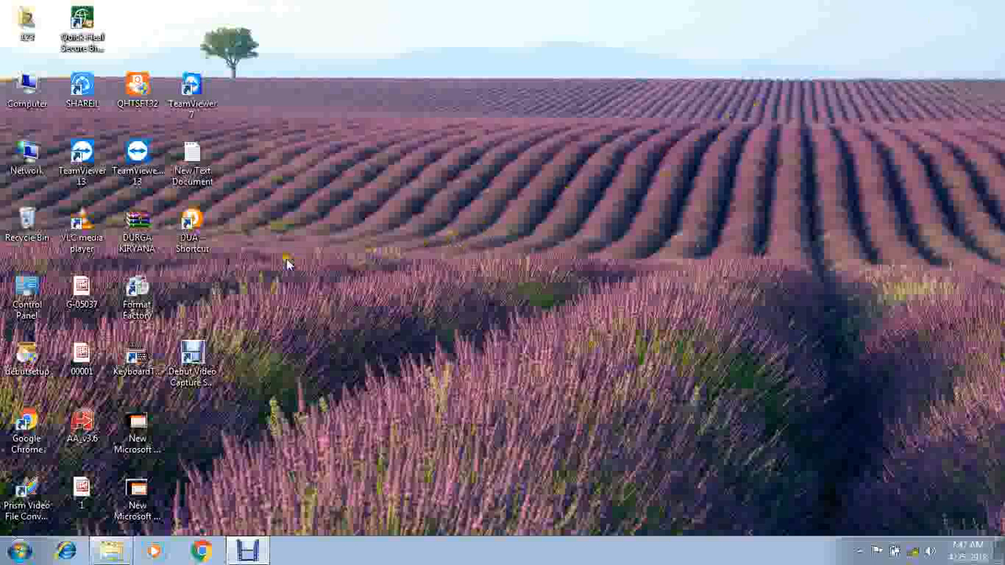
Launch DUA from its desktop shortcut and open the SAMPLE MEDICAL STORE company, submitting the company password.
{"action": "double_click", "coordinate": [190, 243]}
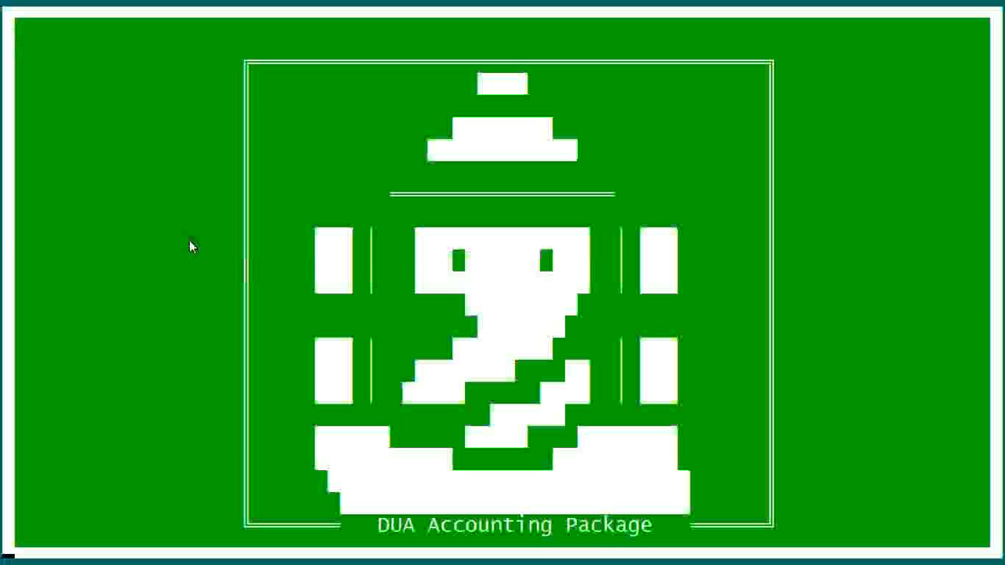
{"action": "key", "text": "Return"}
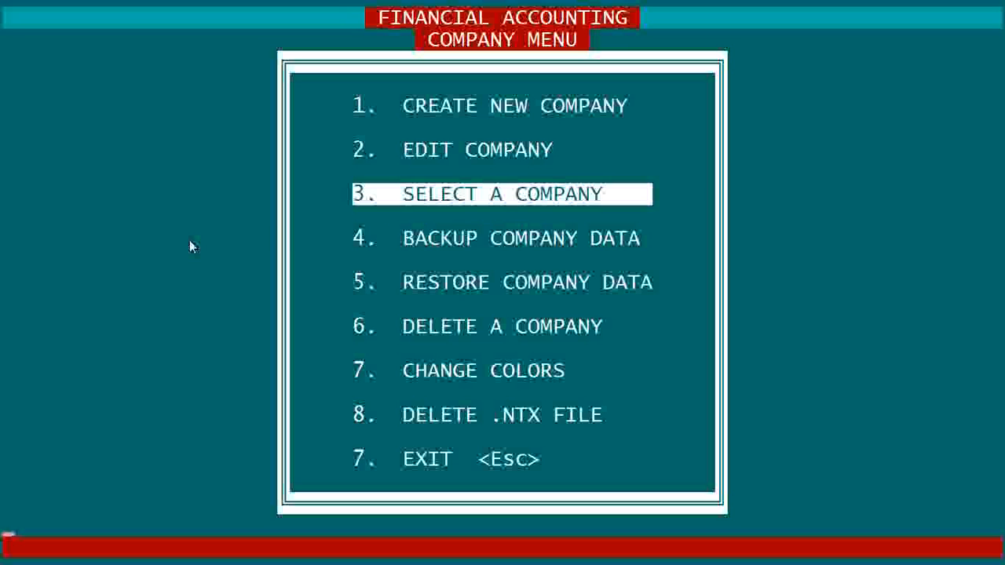
{"action": "key", "text": "Return"}
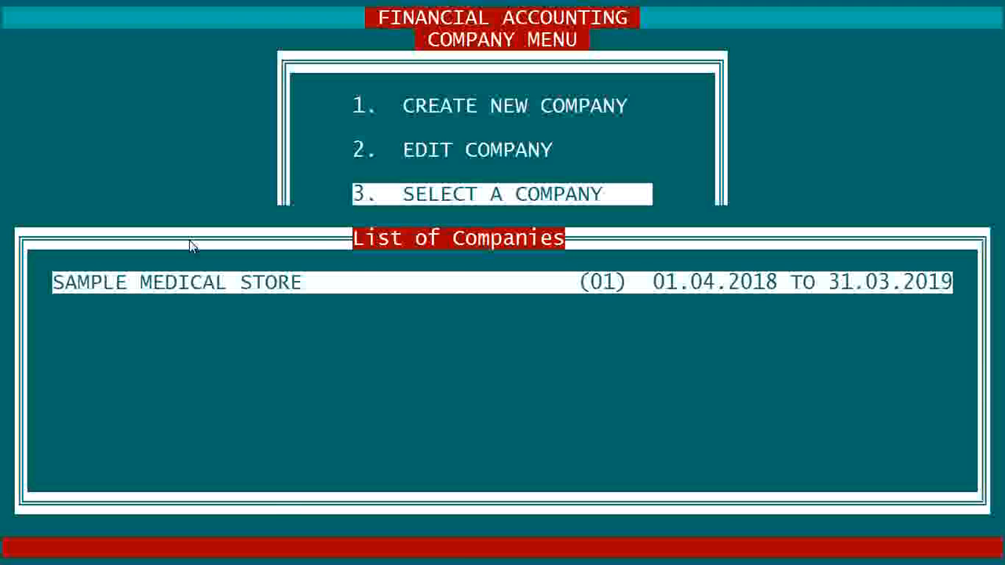
{"action": "key", "text": "Return"}
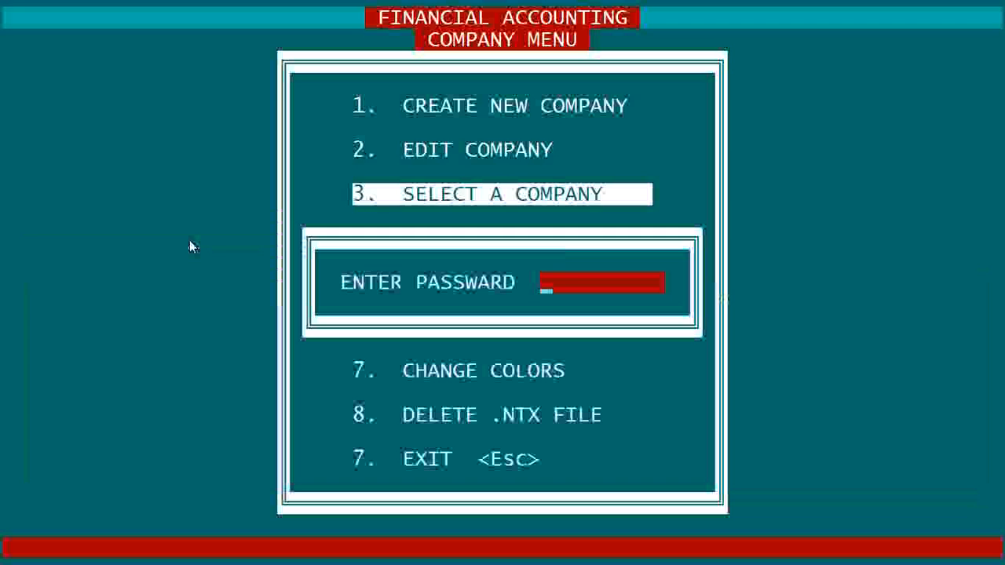
{"action": "key", "text": "Return"}
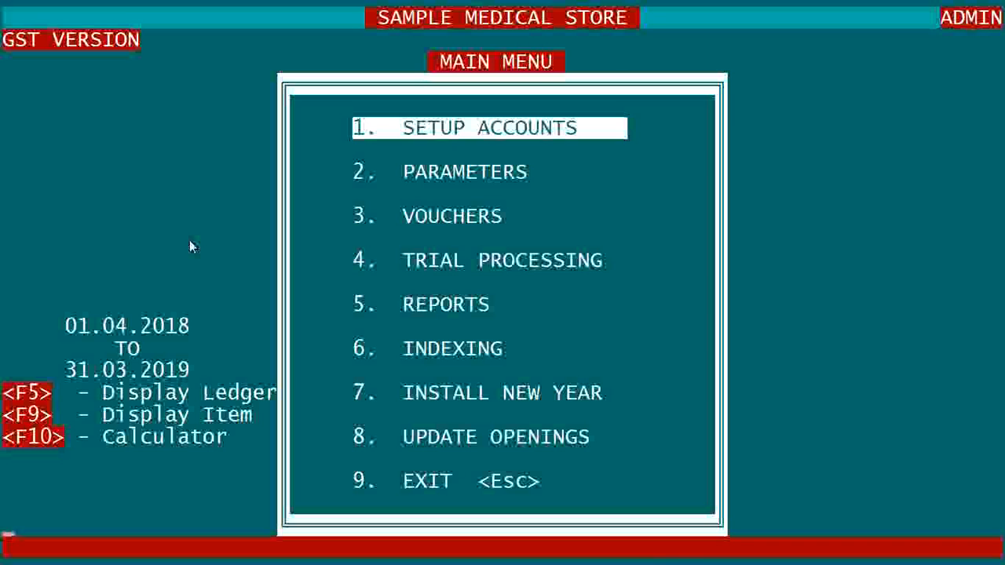
Open the Item List in account setup for All Companies, leaving the starting character blank.
{"action": "key", "text": "Return"}
{"action": "key", "text": "Down"}
{"action": "key", "text": "Down"}
{"action": "key", "text": "Down"}
{"action": "key", "text": "Down"}
{"action": "key", "text": "Down"}
{"action": "key", "text": "Down"}
{"action": "key", "text": "Down"}
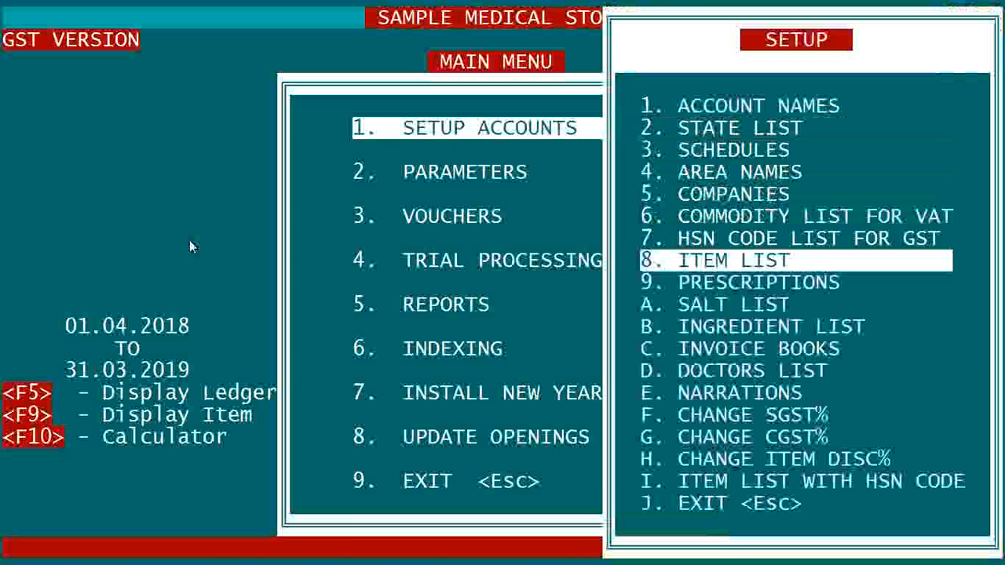
{"action": "key", "text": "Return"}
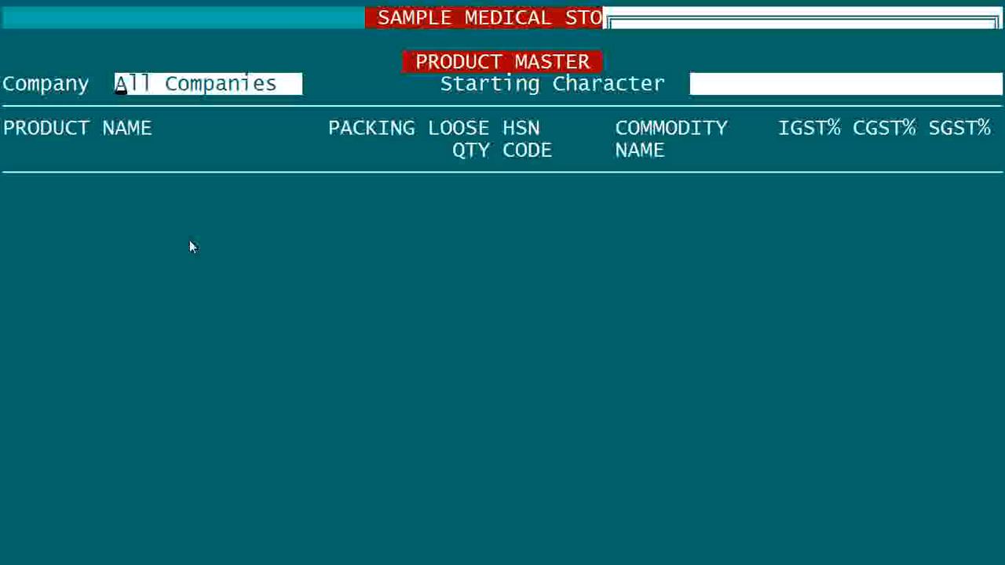
{"action": "key", "text": "Return"}
{"action": "key", "text": "Return"}
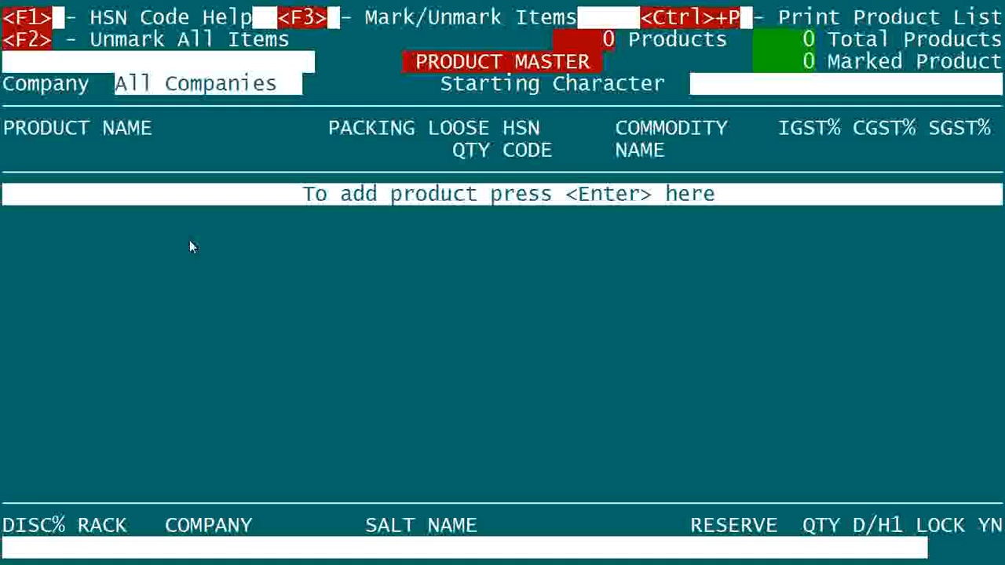
Add a product named INOX TAB with packing 1*10 and a loose quantity of 10.
{"action": "key", "text": "Return"}
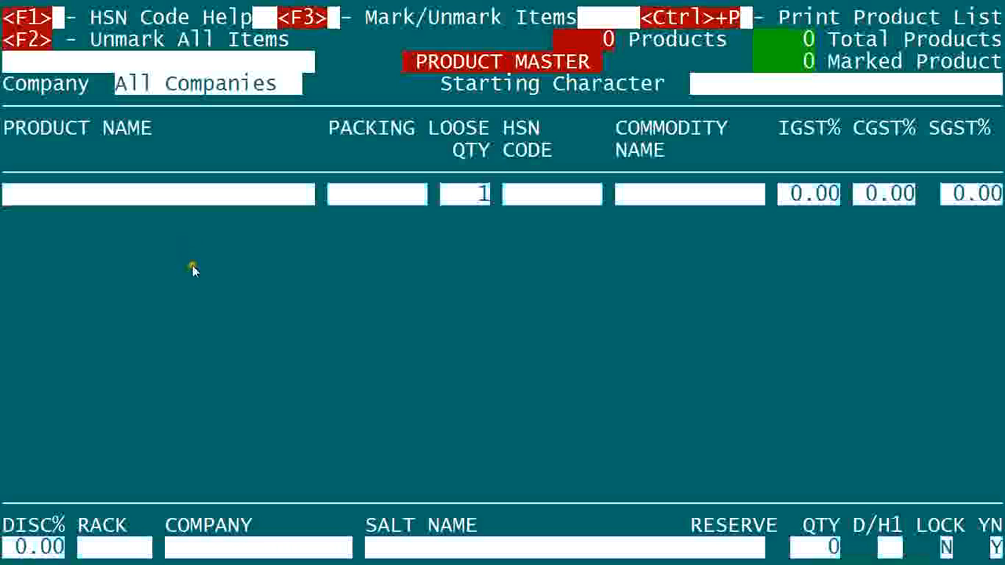
{"action": "type", "text": "INOX TAB"}
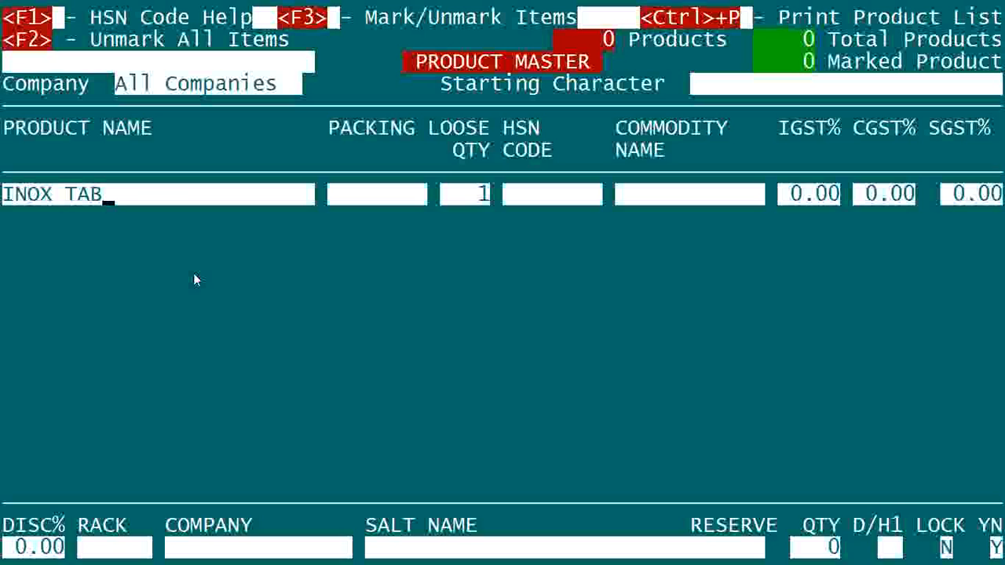
{"action": "key", "text": "Return"}
{"action": "type", "text": "1*10"}
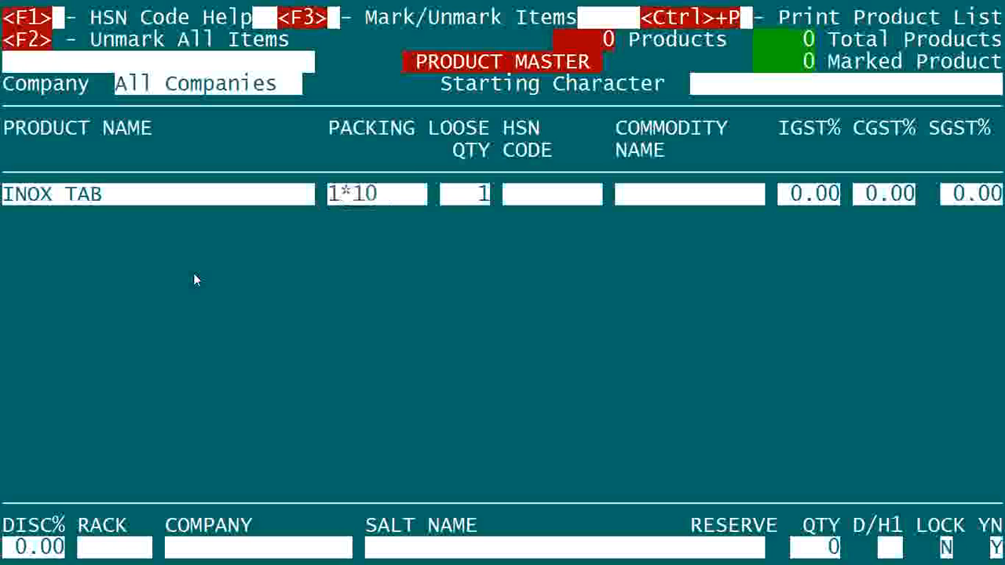
{"action": "key", "text": "Return"}
{"action": "type", "text": "10"}
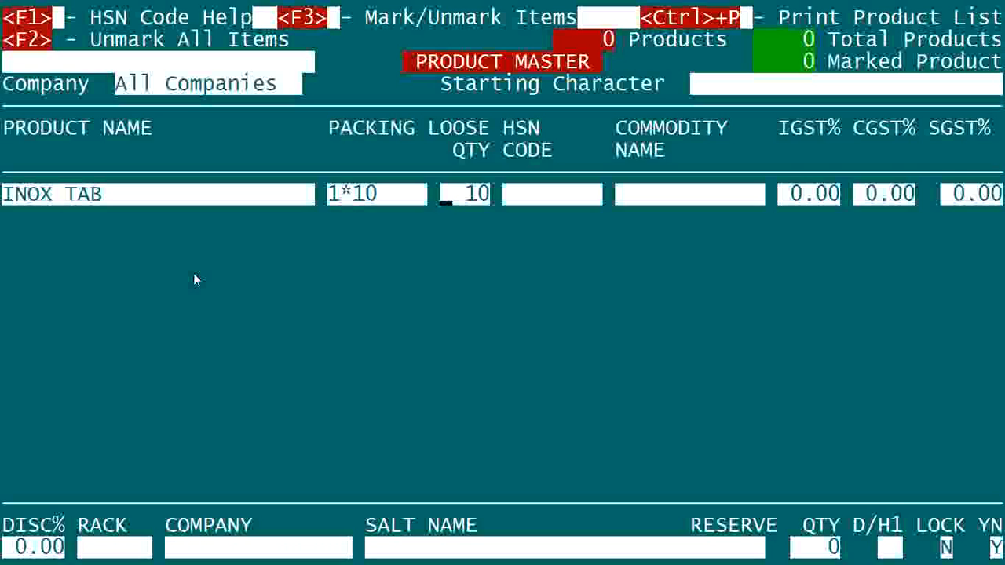
Change the packing of INOX TAB to 1*15.
{"action": "key", "text": "Up"}
{"action": "key", "text": "Right"}
{"action": "key", "text": "Right"}
{"action": "type", "text": "5"}
{"action": "key", "text": "Delete"}
{"action": "key", "text": "Return"}
Try appending TAB to the packing so it reads 1*15TAB.
{"action": "key", "text": "Up"}
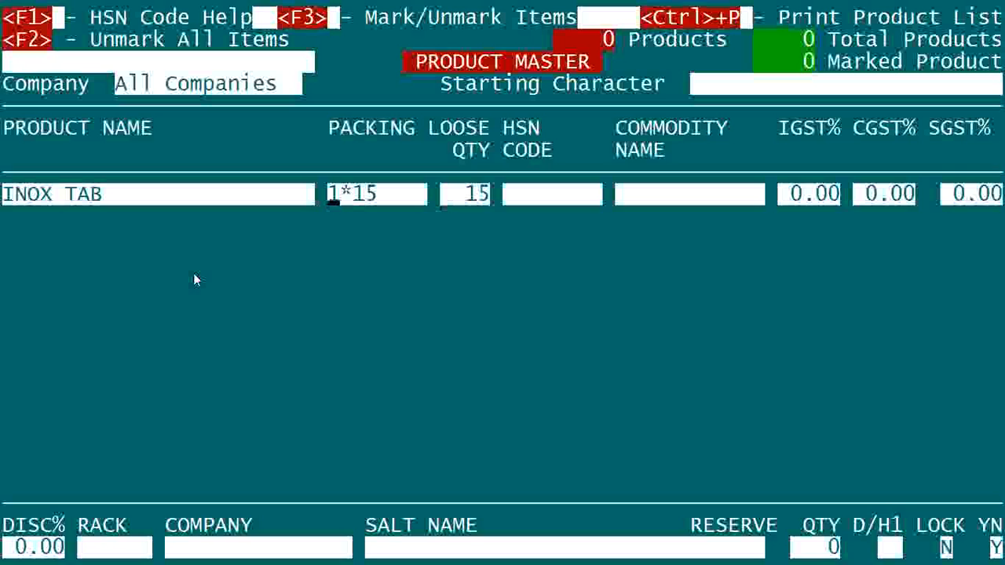
{"action": "key", "text": "Right"}
{"action": "key", "text": "Right"}
{"action": "key", "text": "Right"}
{"action": "key", "text": "Right"}
{"action": "type", "text": "TAB"}
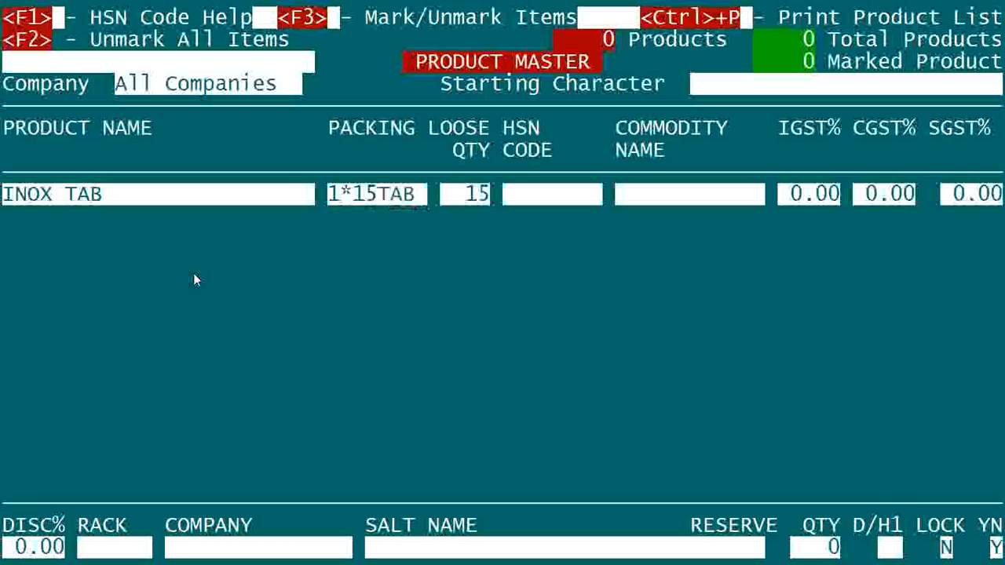
{"action": "key", "text": "Return"}
{"action": "type", "text": "1"}
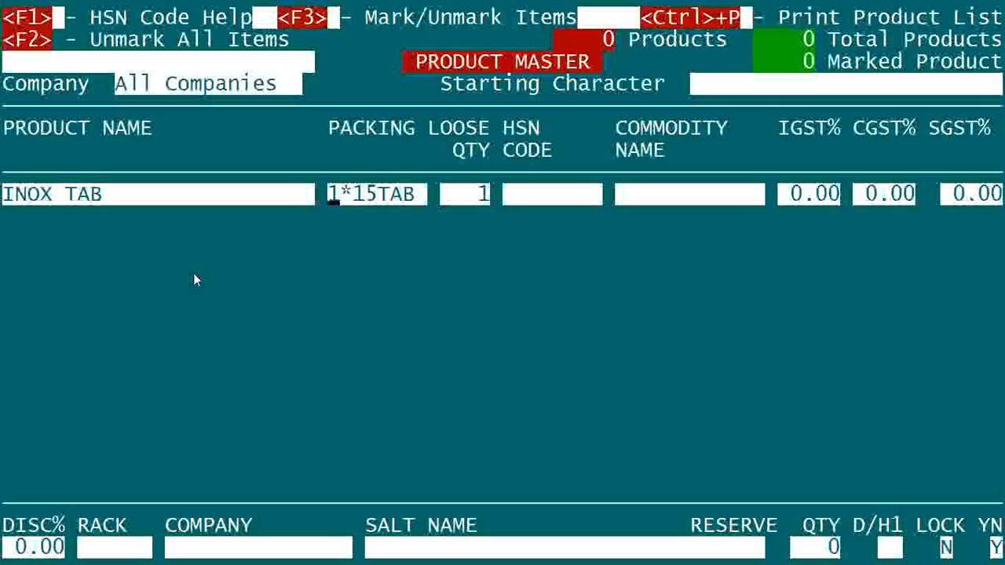
Remove the TAB suffix from the packing so it reads 1*15.
{"action": "key", "text": "Up"}
{"action": "key", "text": "Right"}
{"action": "key", "text": "Right"}
{"action": "key", "text": "Right"}
{"action": "key", "text": "Right"}
{"action": "key", "text": "Delete"}
{"action": "key", "text": "Delete"}
{"action": "key", "text": "Delete"}
{"action": "key", "text": "Return"}
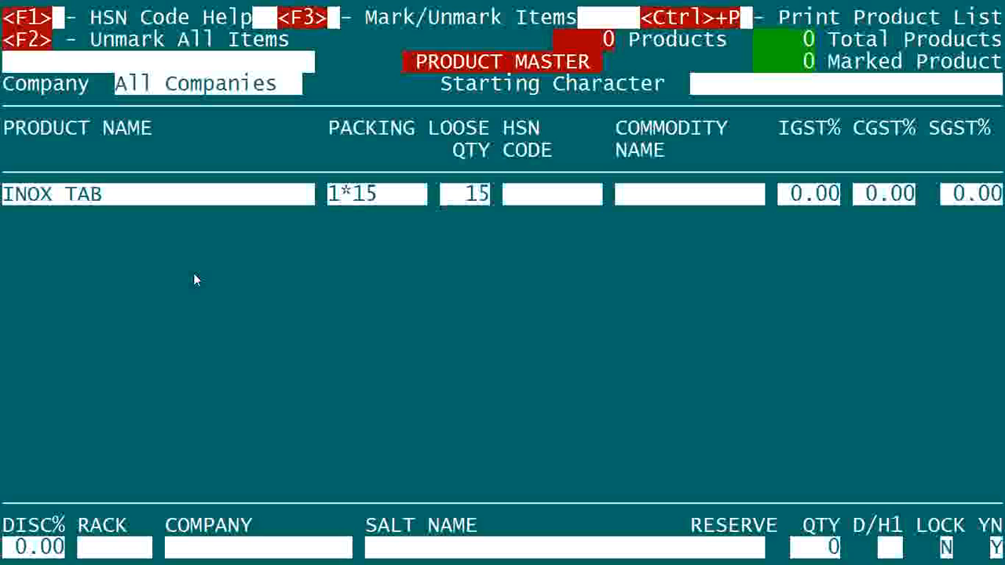
Enter HSN code 3004 for the product, add it as a new code, and name the commodity MEDICINE.
{"action": "key", "text": "Return"}
{"action": "type", "text": "3004"}
{"action": "key", "text": "Return"}
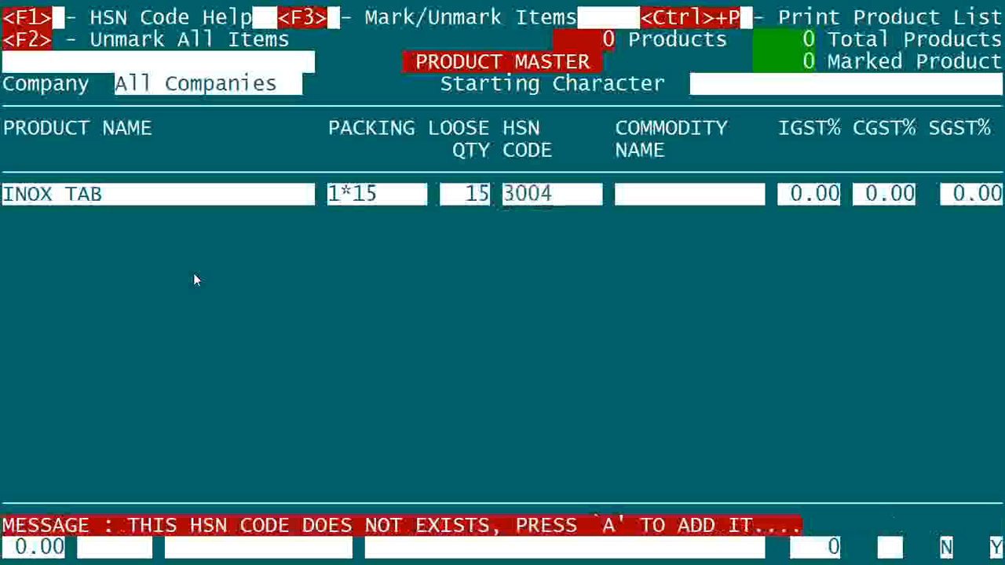
{"action": "key", "text": "a"}
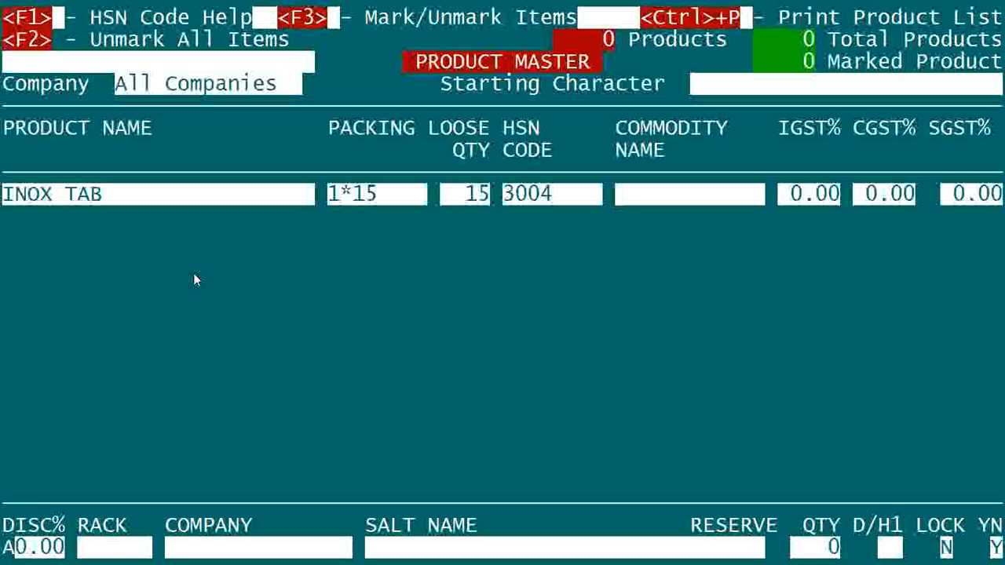
{"action": "type", "text": "MEDICINE"}
{"action": "key", "text": "Return"}
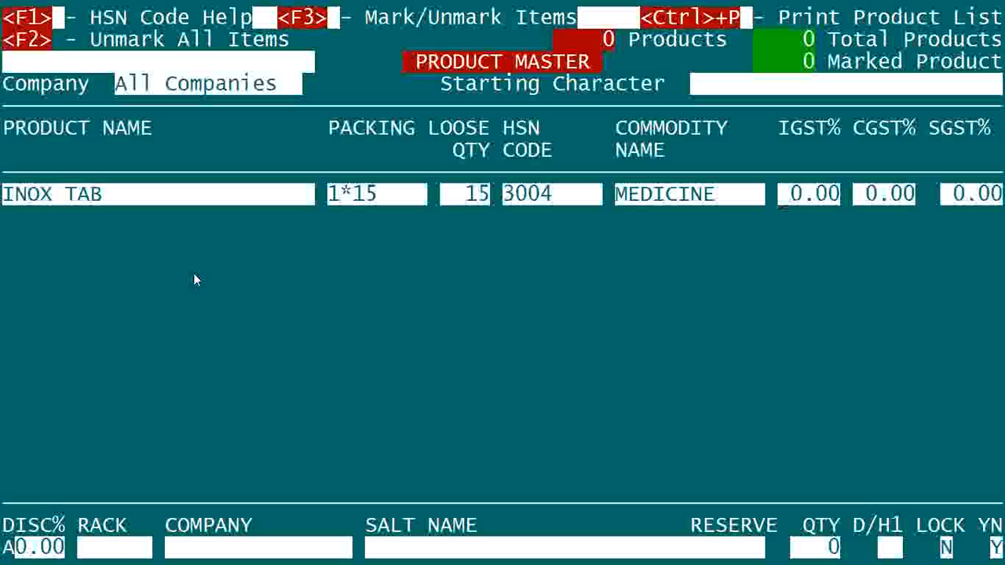
Set the product's IGST rate to 12%.
{"action": "type", "text": "12."}
{"action": "key", "text": "BackSpace"}
{"action": "type", "text": "8"}
{"action": "key", "text": "BackSpace"}
{"action": "key", "text": "BackSpace"}
{"action": "type", "text": "5"}
{"action": "key", "text": "BackSpace"}
{"action": "type", "text": "12."}
{"action": "key", "text": "Return"}
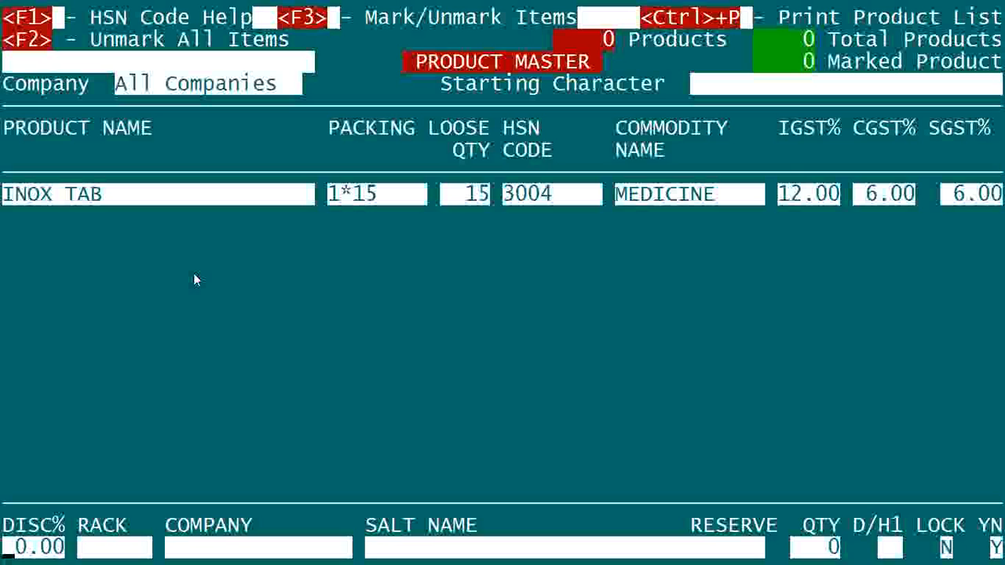
Assign the product to rack S-1 and add THRIFT as its new company, leaving the discount unset.
{"action": "key", "text": "Return"}
{"action": "type", "text": "S-1"}
{"action": "key", "text": "Return"}
{"action": "type", "text": "THRIFT"}
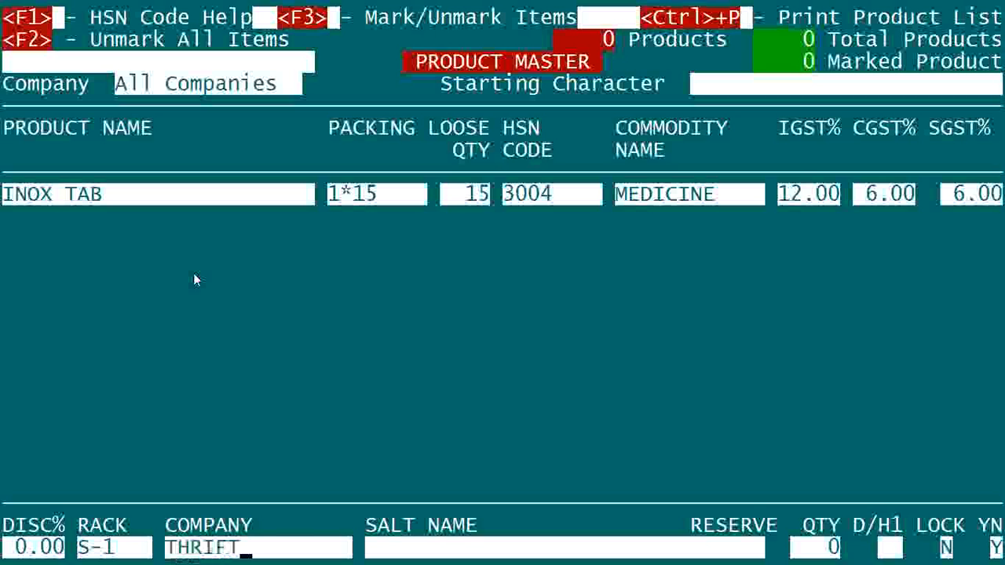
{"action": "key", "text": "Return"}
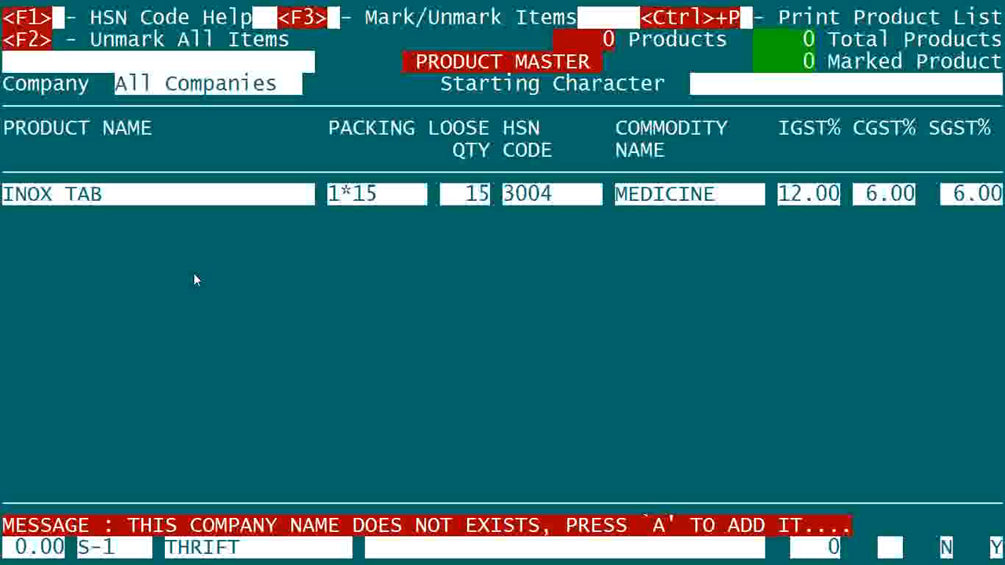
{"action": "key", "text": "a"}
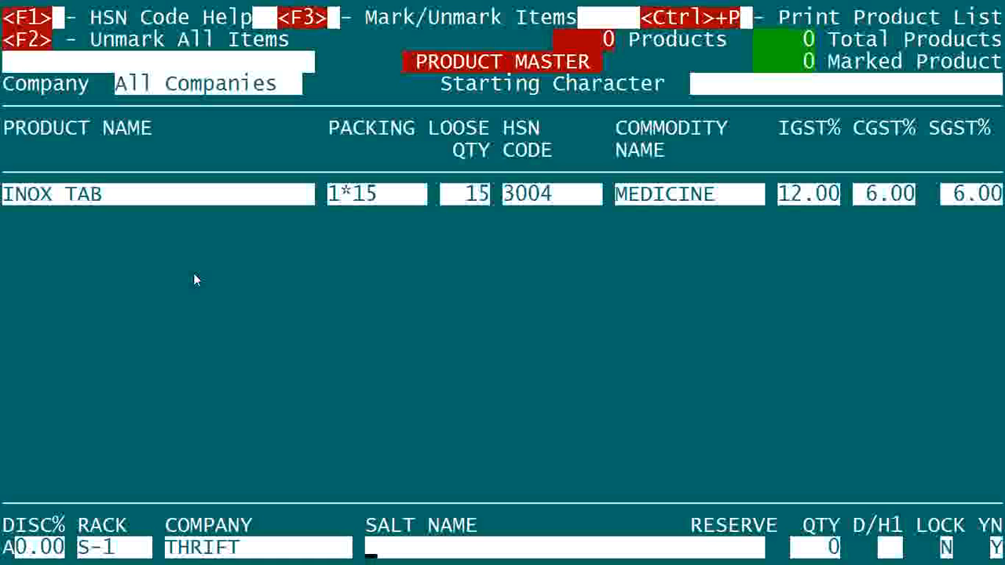
Leave the salt name blank after viewing the salt list and set the reserve quantity to 50.
{"action": "key", "text": "F1"}
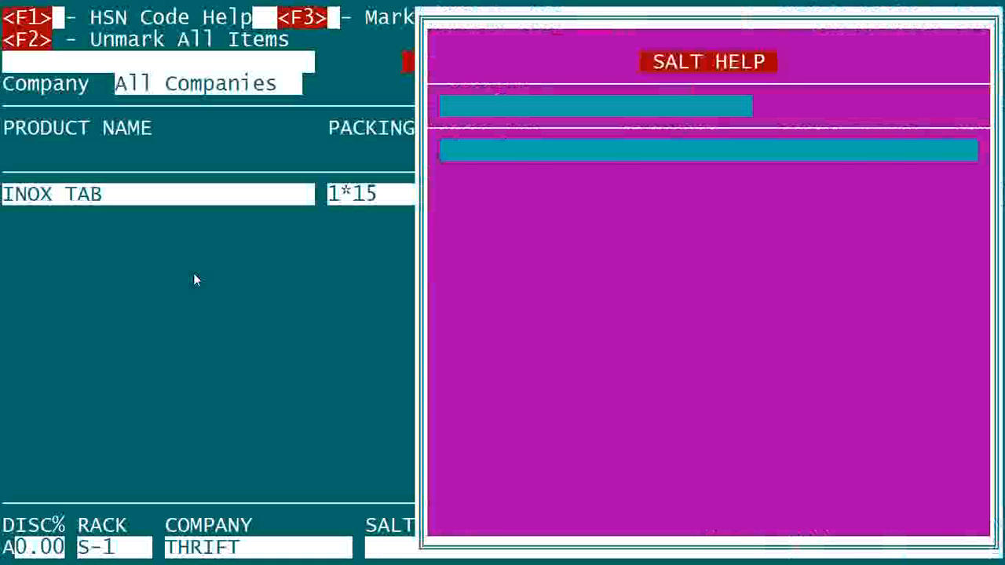
{"action": "key", "text": "Escape"}
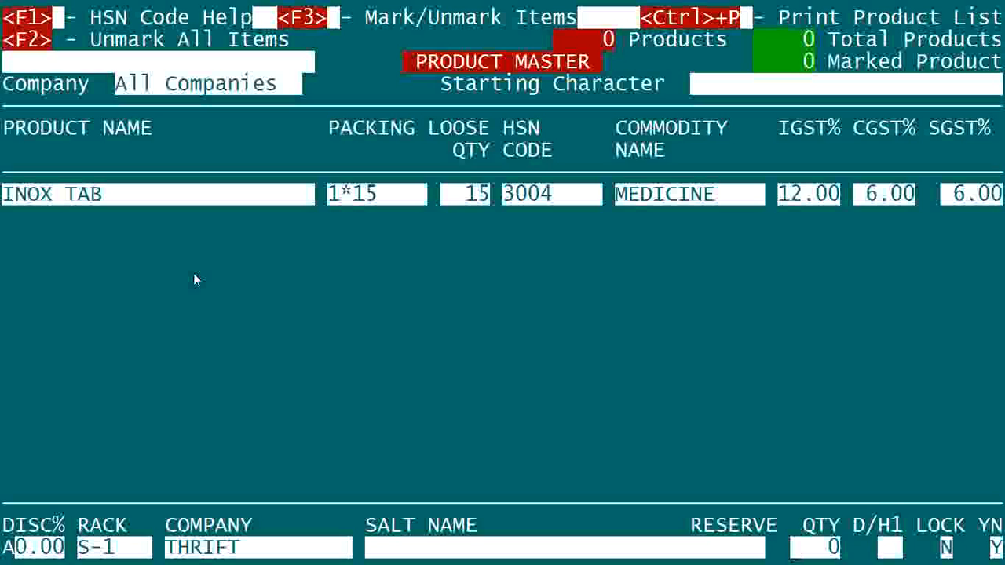
{"action": "type", "text": "5"}
{"action": "key", "text": "Return"}
{"action": "key", "text": "Return"}
{"action": "key", "text": "Return"}
{"action": "key", "text": "Return"}
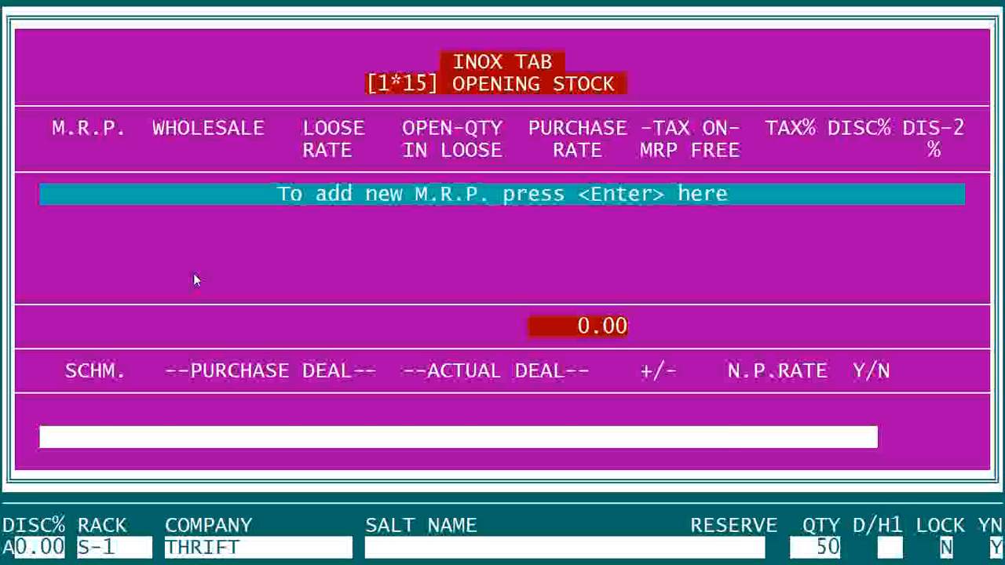
Add an M.R.P. of 52 to INOX TAB's opening stock, keep the other rates and deals at their defaults, and open batch entry.
{"action": "key", "text": "Return"}
{"action": "type", "text": "52"}
{"action": "key", "text": "Return"}
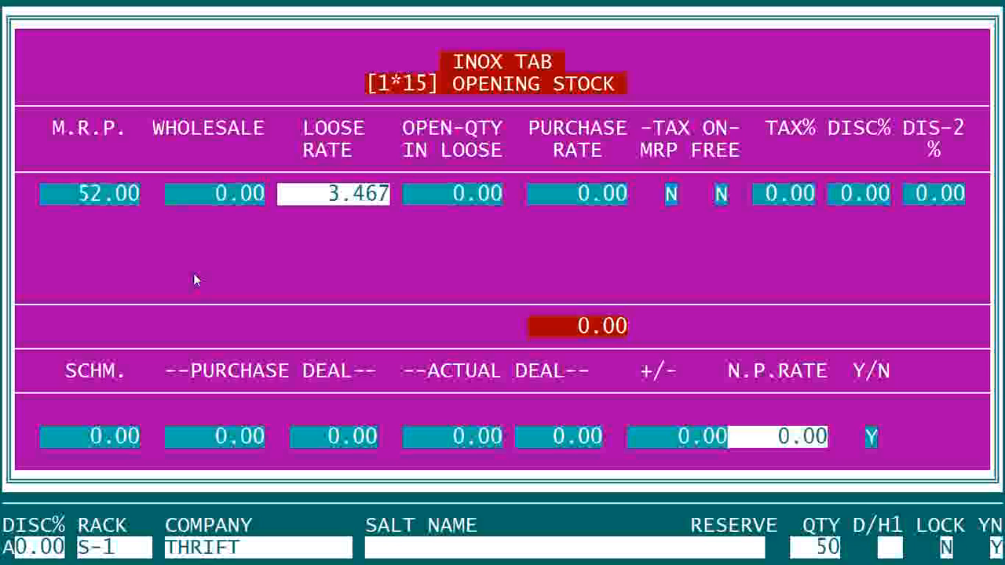
{"action": "key", "text": "Return"}
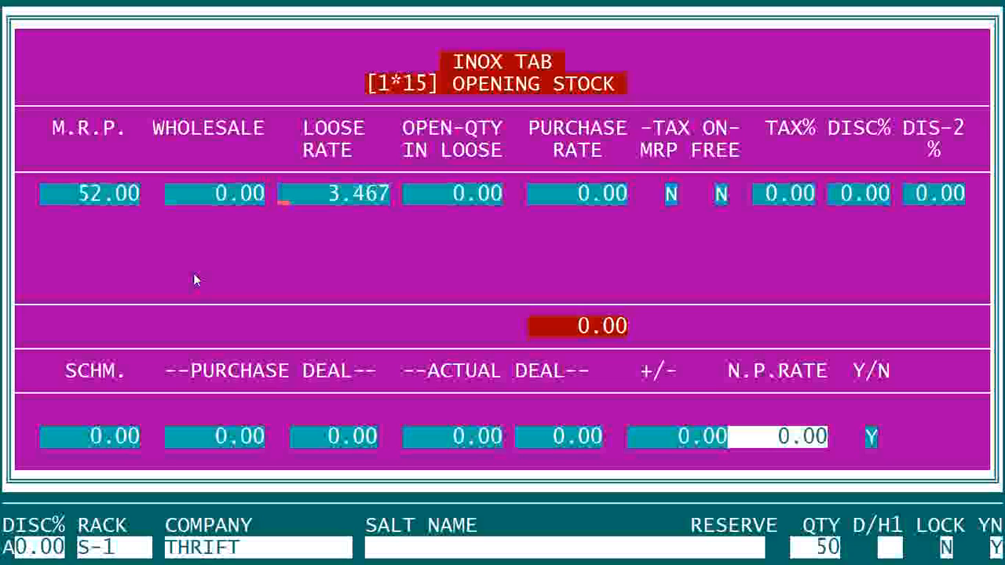
{"action": "key", "text": "Return"}
{"action": "key", "text": "Return"}
{"action": "key", "text": "Return"}
{"action": "key", "text": "Return"}
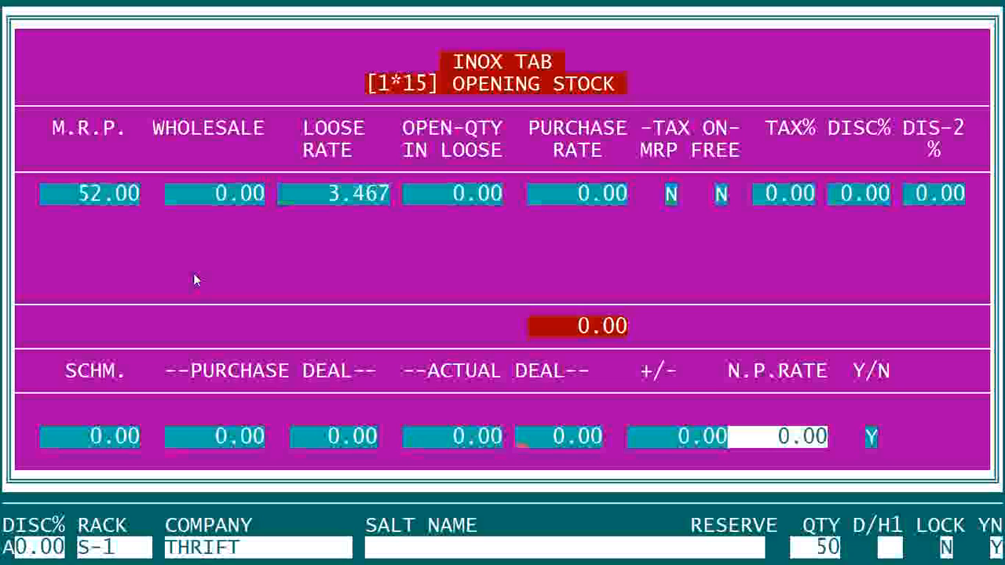
{"action": "key", "text": "Return"}
{"action": "key", "text": "Return"}
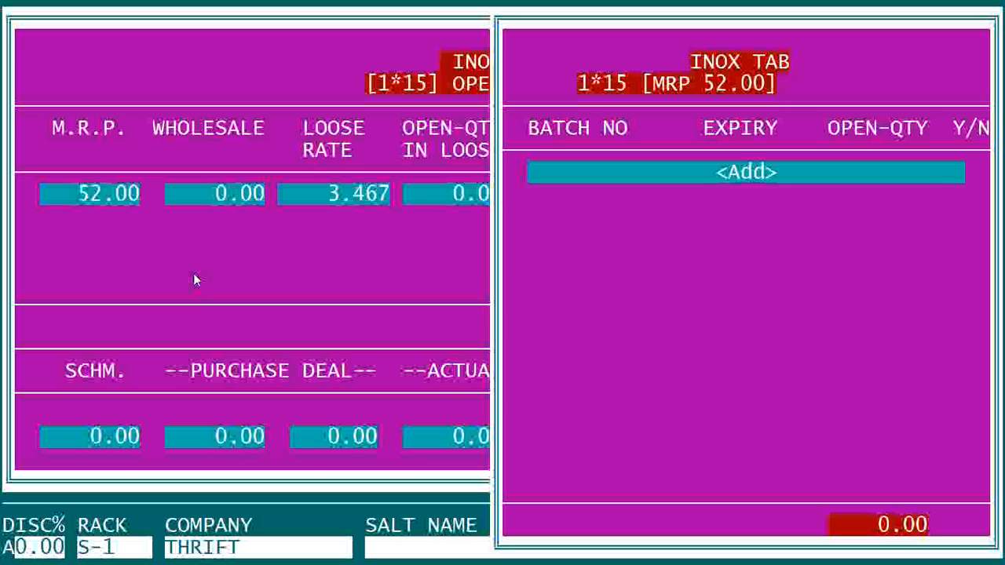
Add batch 3454 with expiry 01.06.2019 and opening quantity 400, and finish INOX TAB's opening stock.
{"action": "key", "text": "Return"}
{"action": "type", "text": "3454 "}
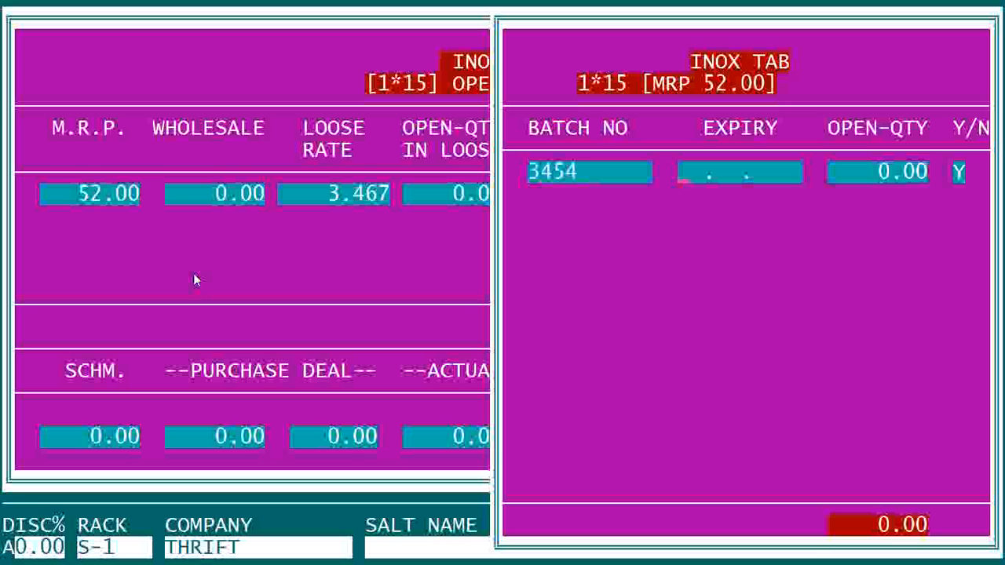
{"action": "type", "text": "01."}
{"action": "type", "text": "06."}
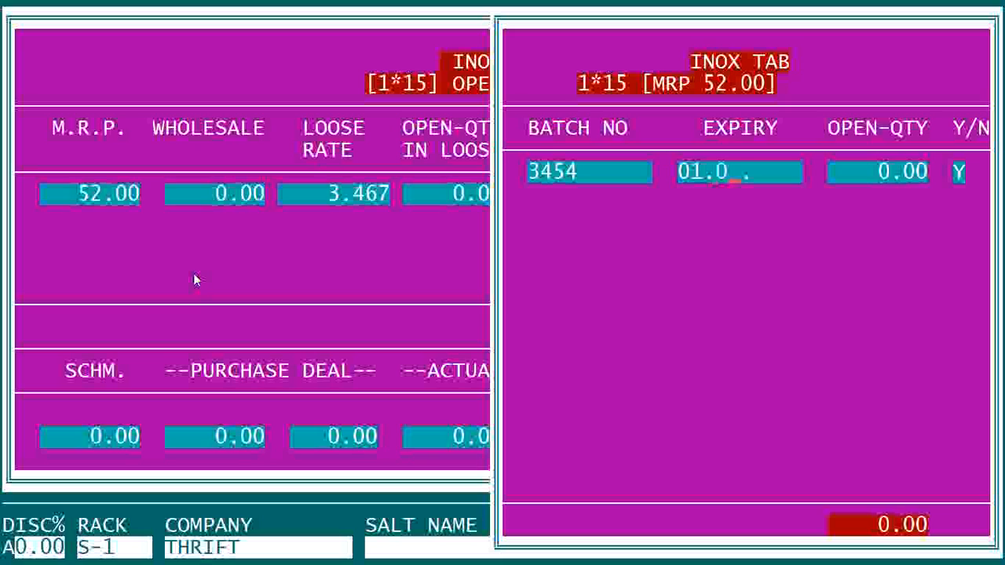
{"action": "type", "text": "2019"}
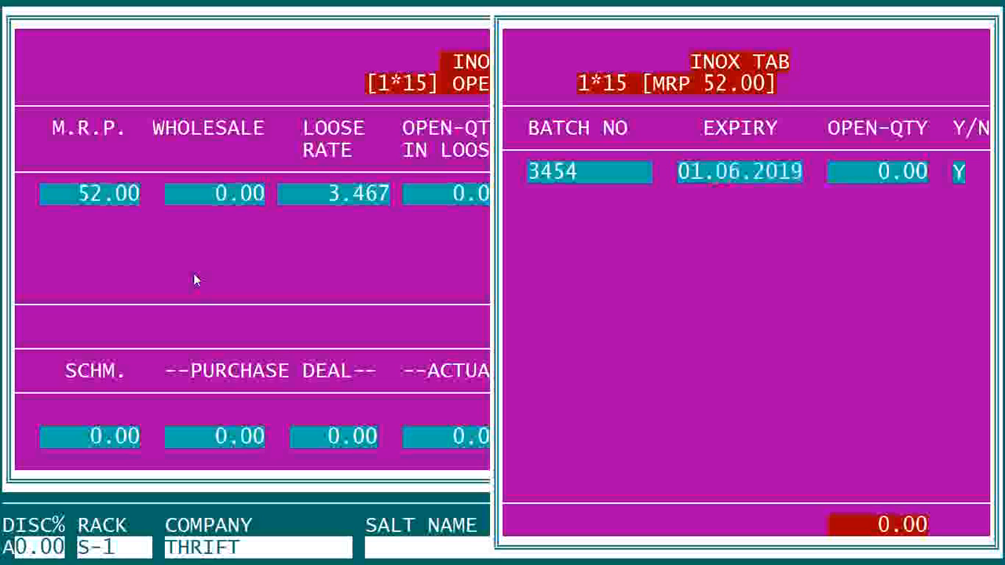
{"action": "key", "text": "Return"}
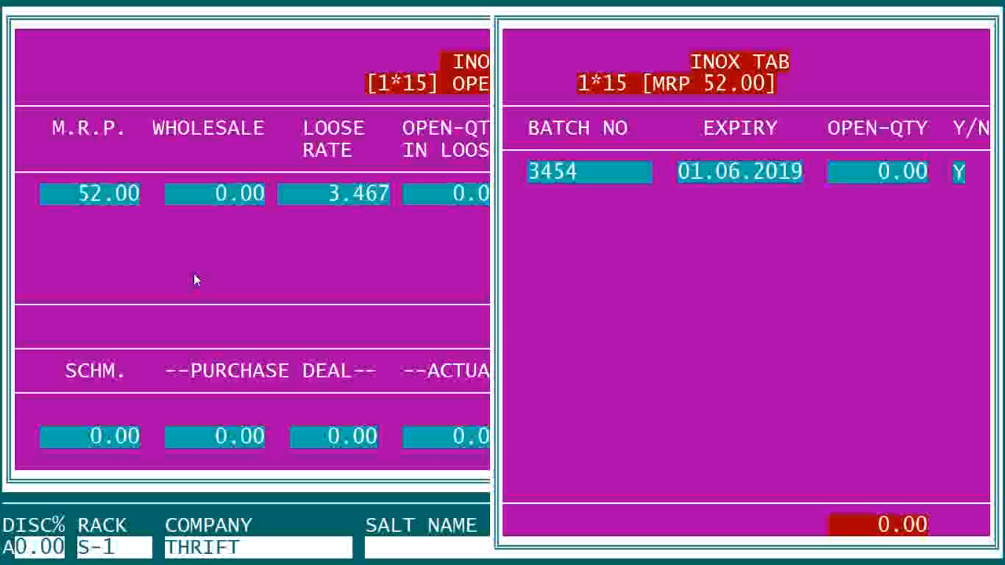
{"action": "type", "text": "400"}
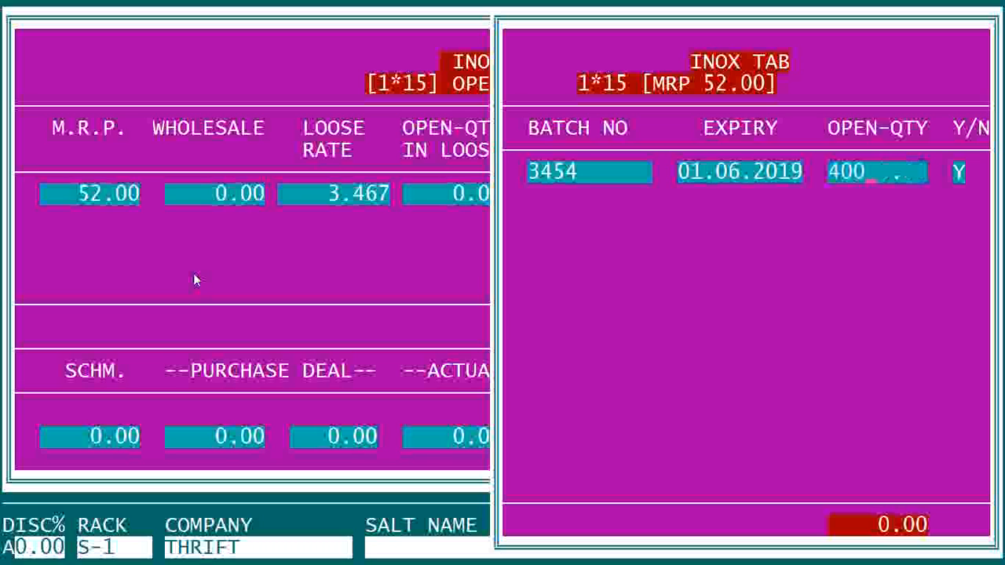
{"action": "key", "text": "Return"}
{"action": "key", "text": "Return"}
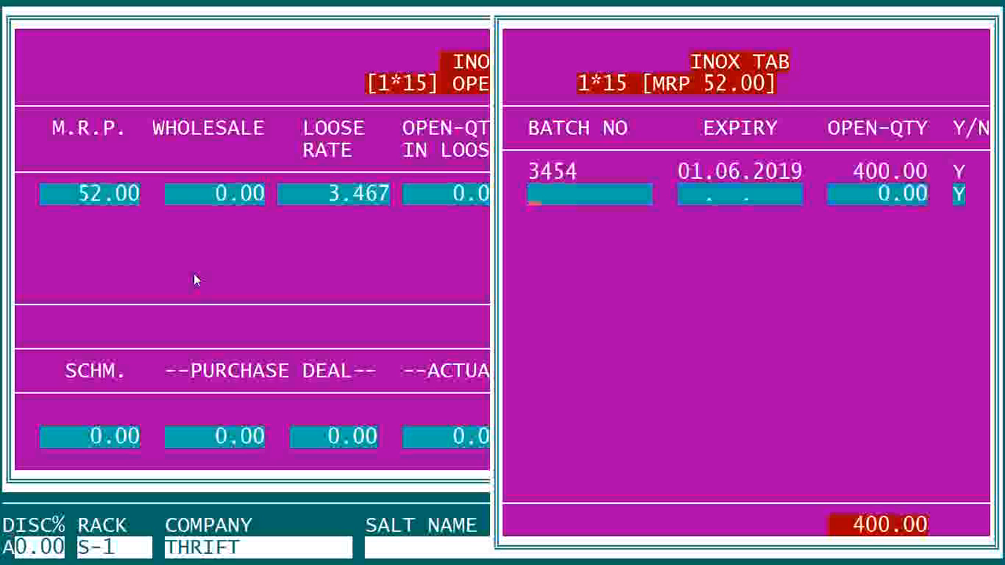
{"action": "key", "text": "Escape"}
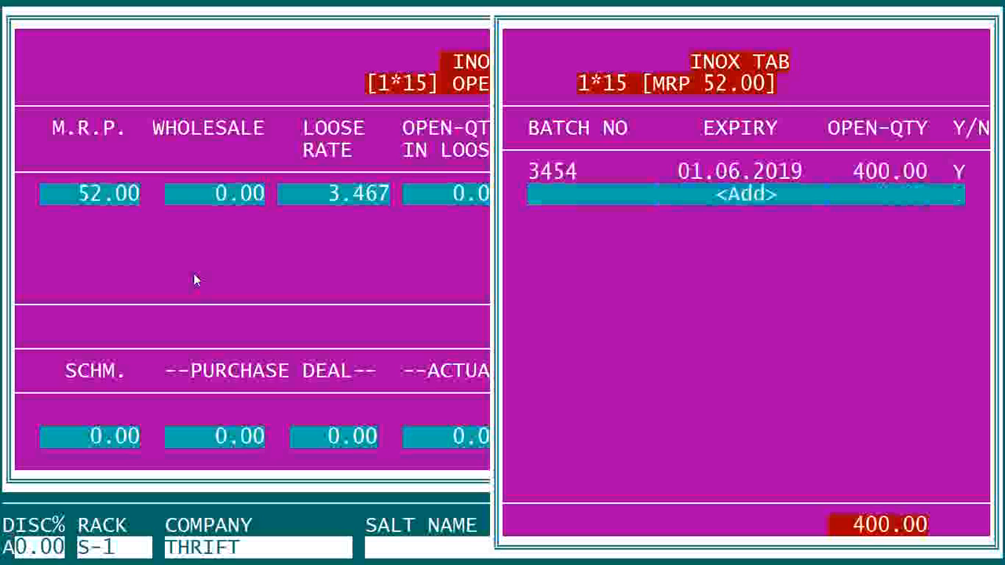
{"action": "key", "text": "Escape"}
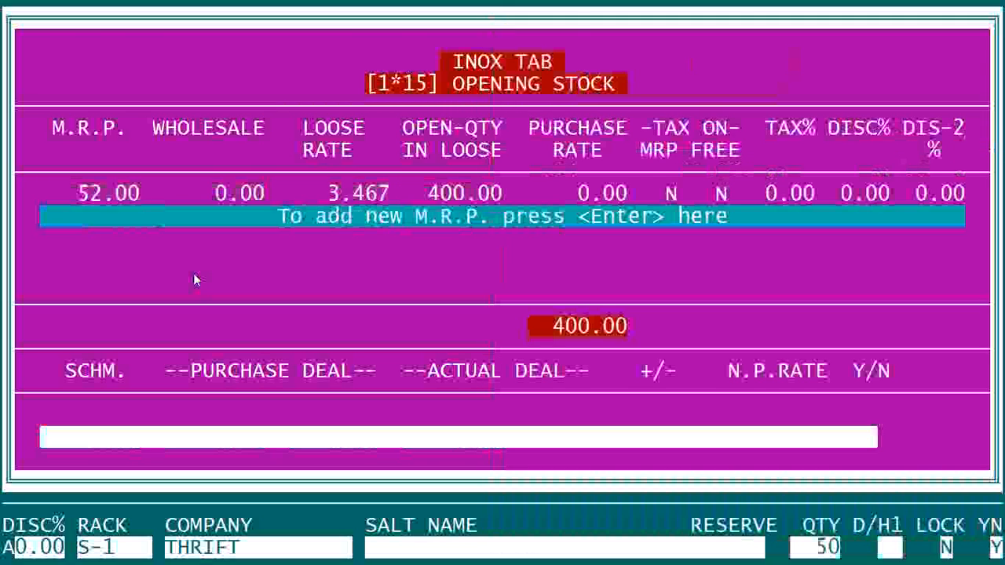
{"action": "key", "text": "Escape"}
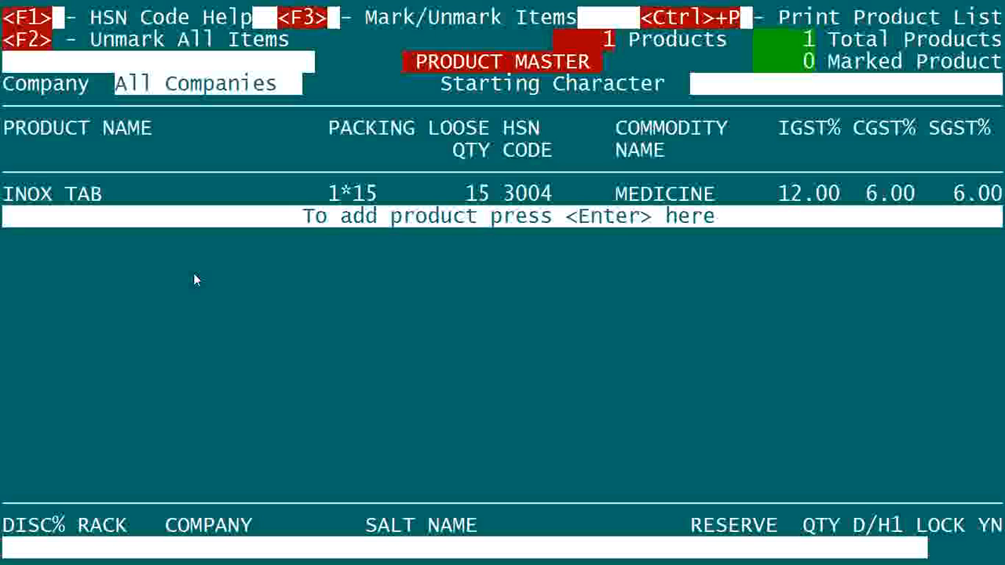
Add a new product named VIZYLAC CAP with packing 1*10 and a loose quantity of 10.
{"action": "key", "text": "Return"}
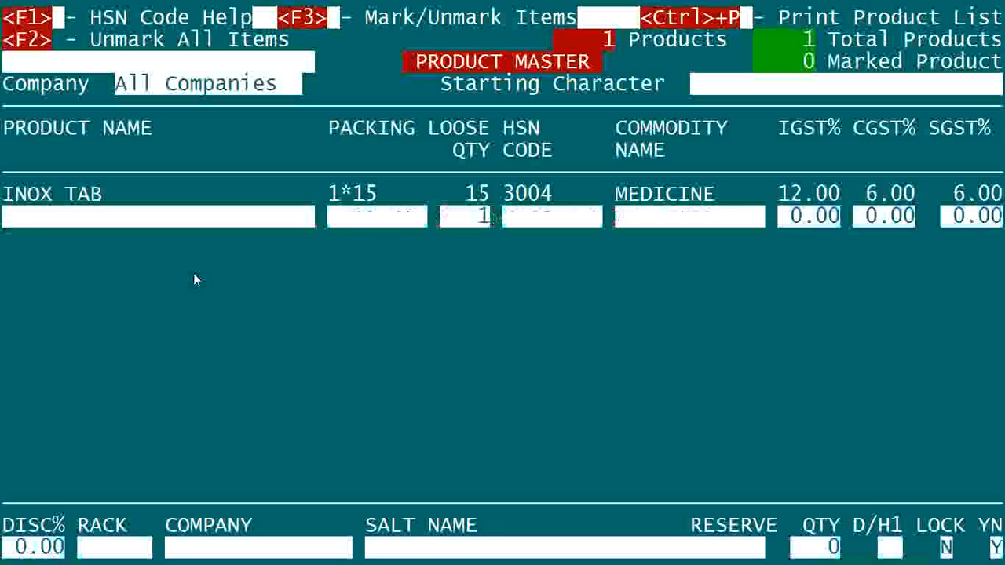
{"action": "type", "text": "C"}
{"action": "key", "text": "BackSpace"}
{"action": "type", "text": "VIZYLAC CAP"}
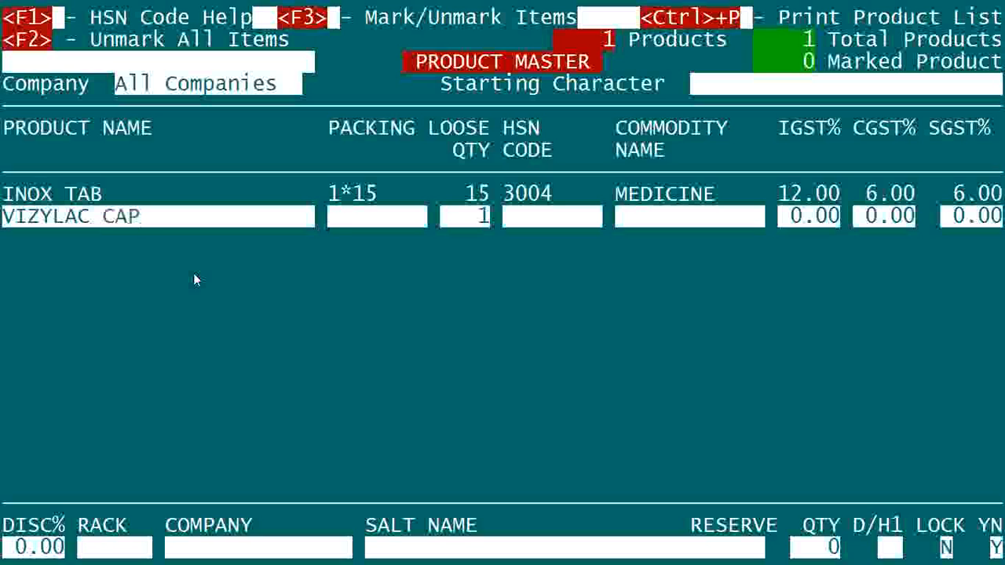
{"action": "type", "text": "1*10"}
{"action": "key", "text": "Return"}
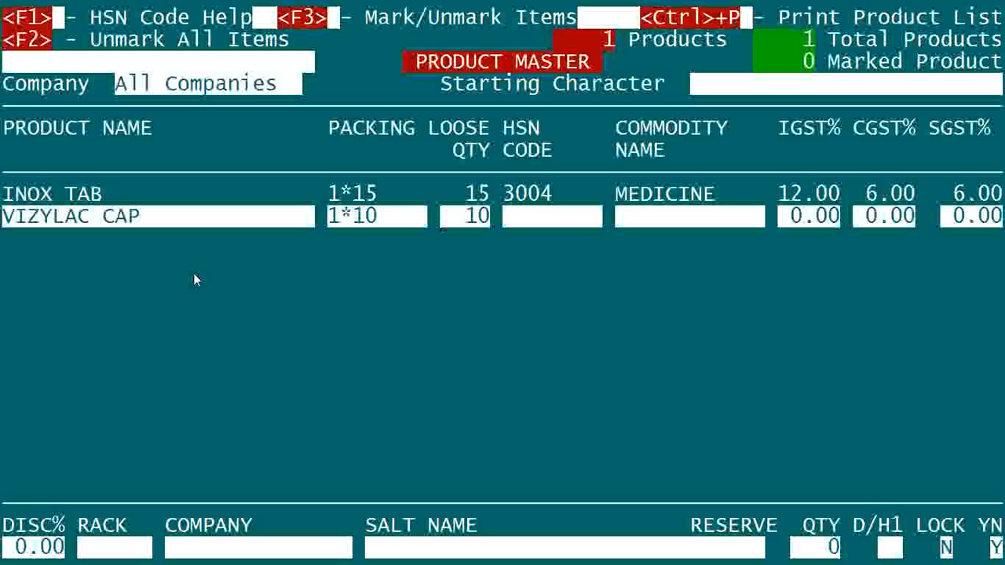
{"action": "key", "text": "Return"}
Look through the HSN code list and enter HSN code 3004 for VIZYLAC CAP.
{"action": "key", "text": "F1"}
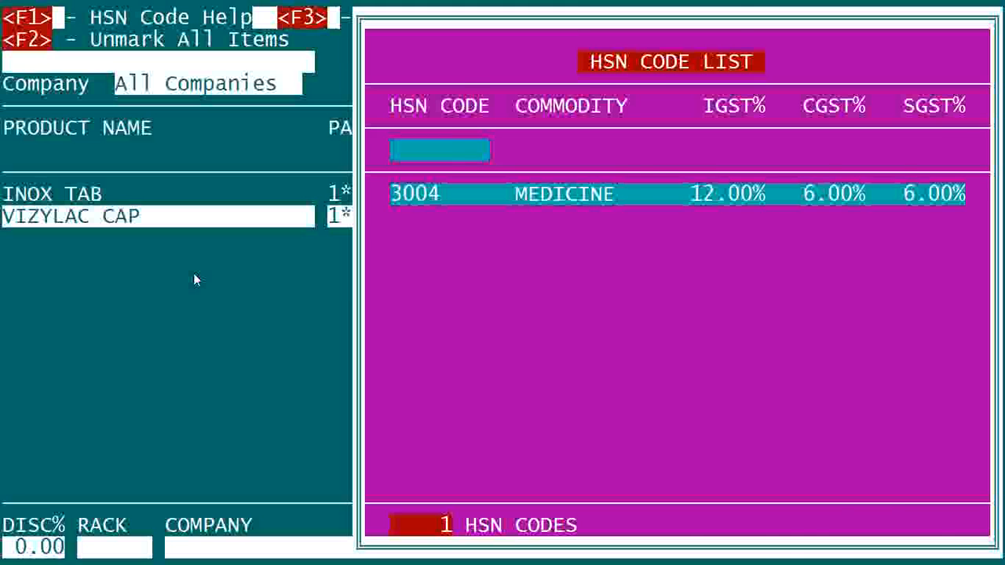
{"action": "key", "text": "Escape"}
{"action": "type", "text": "3004"}
{"action": "key", "text": "Return"}
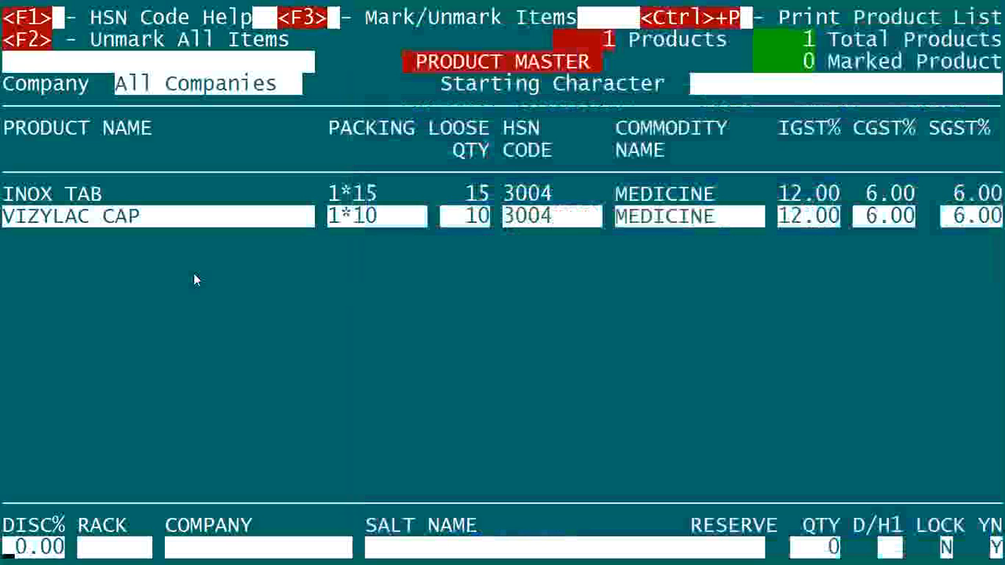
Change VIZYLAC CAP's HSN code to "3004 5" and add it as a new code.
{"action": "key", "text": "Up"}
{"action": "key", "text": "Right"}
{"action": "key", "text": "Right"}
{"action": "key", "text": "Right"}
{"action": "key", "text": "Right"}
{"action": "key", "text": "Right"}
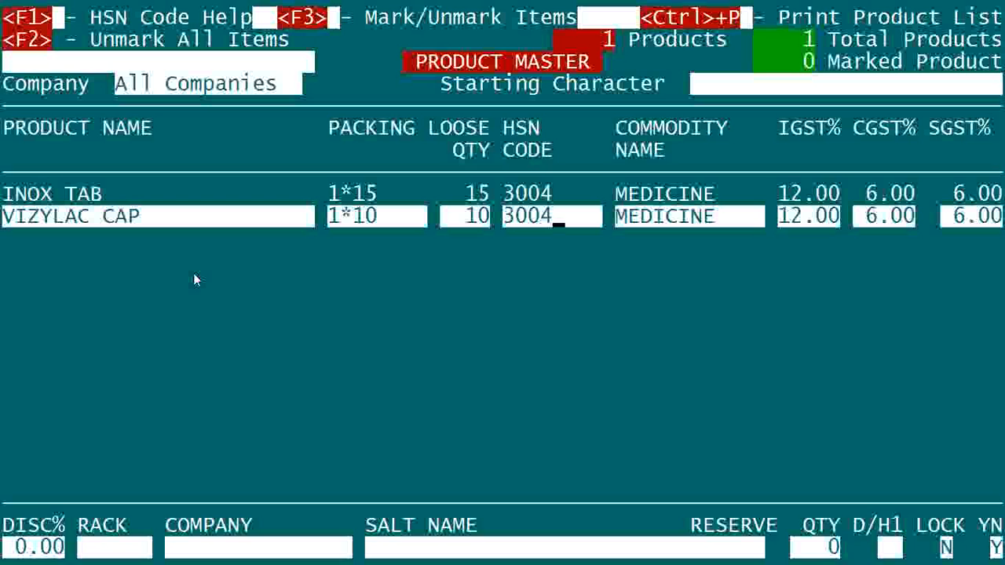
{"action": "type", "text": "5"}
{"action": "key", "text": "Return"}
{"action": "key", "text": "a"}
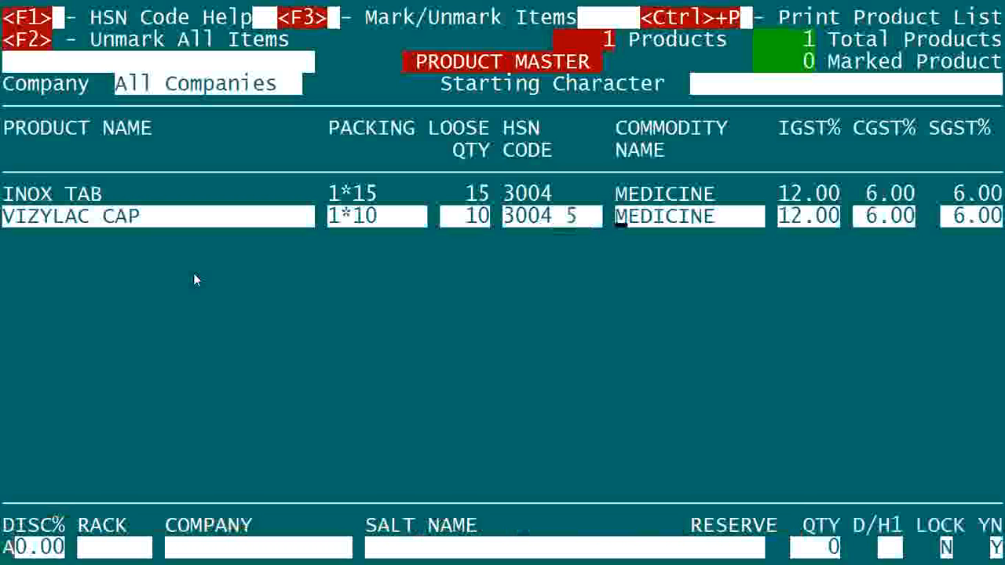
Set VIZYLAC CAP's IGST rate to 5%, leaving its discount and rack unset.
{"action": "type", "text": "5 ."}
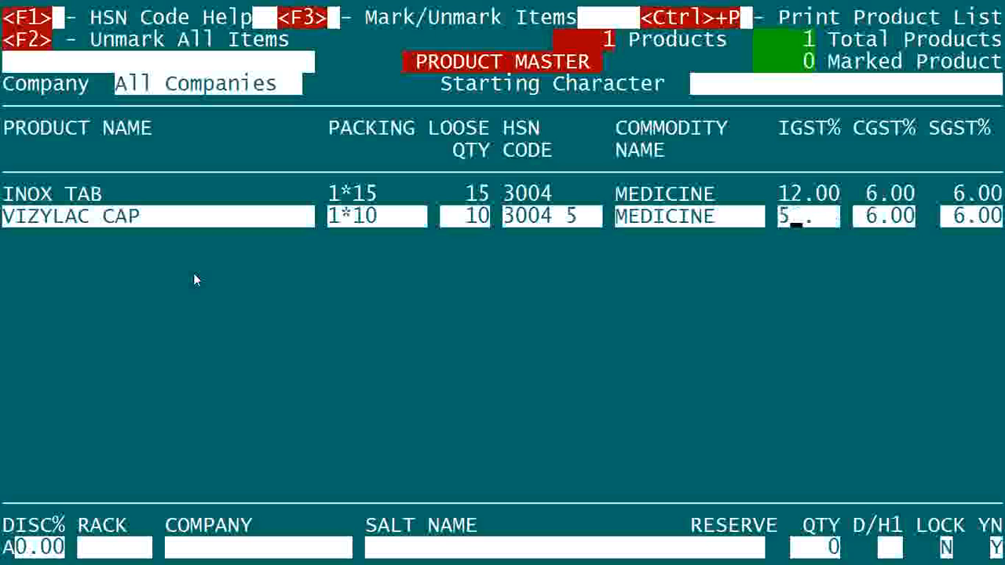
{"action": "key", "text": "Return"}
{"action": "key", "text": "Return"}
Add UNICHEM as VIZYLAC CAP's new company, leaving the salt name blank and the reserve quantity at zero.
{"action": "key", "text": "Return"}
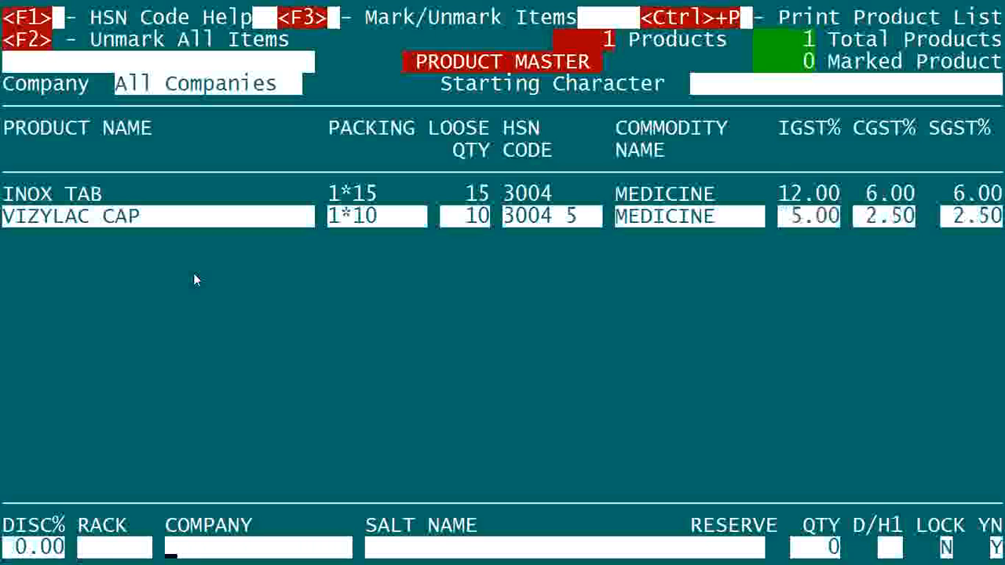
{"action": "key", "text": "Return"}
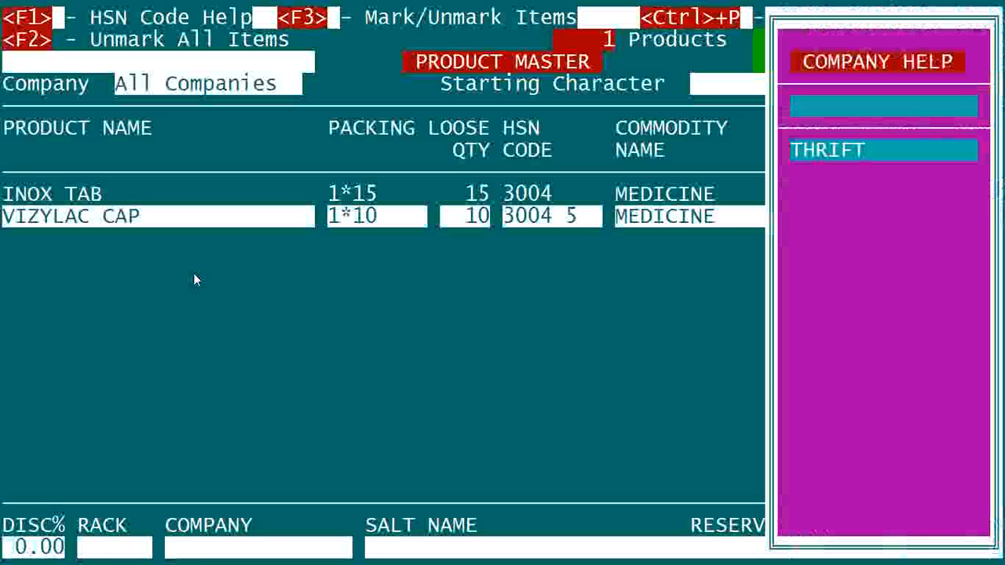
{"action": "key", "text": "Escape"}
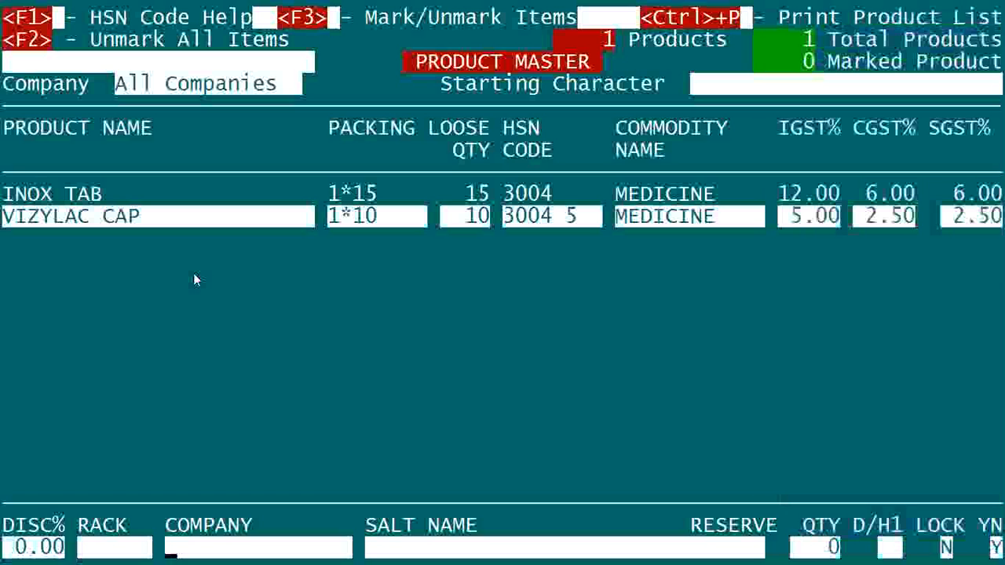
{"action": "type", "text": "UNICHEM"}
{"action": "key", "text": "Return"}
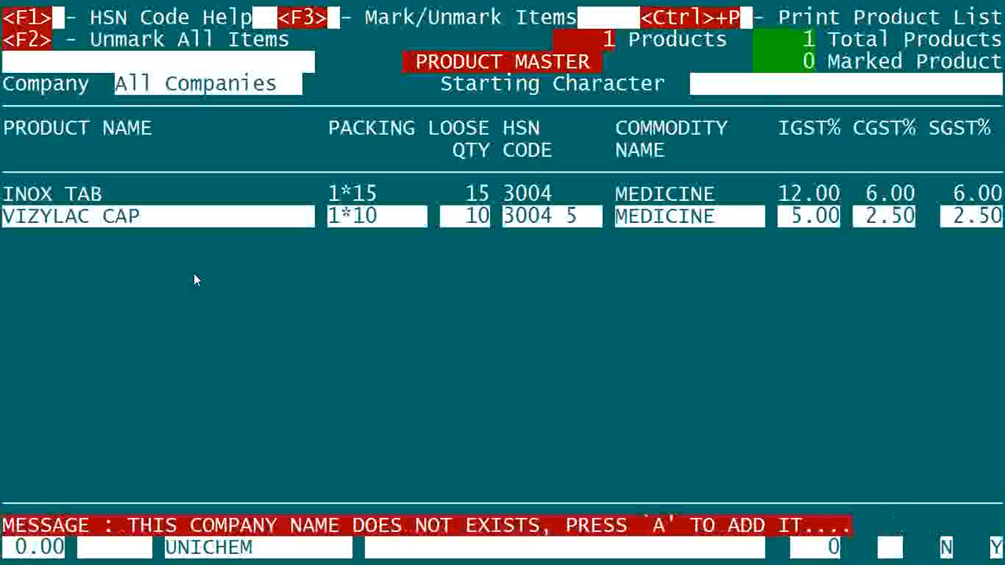
{"action": "key", "text": "a"}
{"action": "key", "text": "Return"}
{"action": "key", "text": "Escape"}
{"action": "key", "text": "Return"}
{"action": "key", "text": "Return"}
{"action": "key", "text": "Return"}
{"action": "key", "text": "Return"}
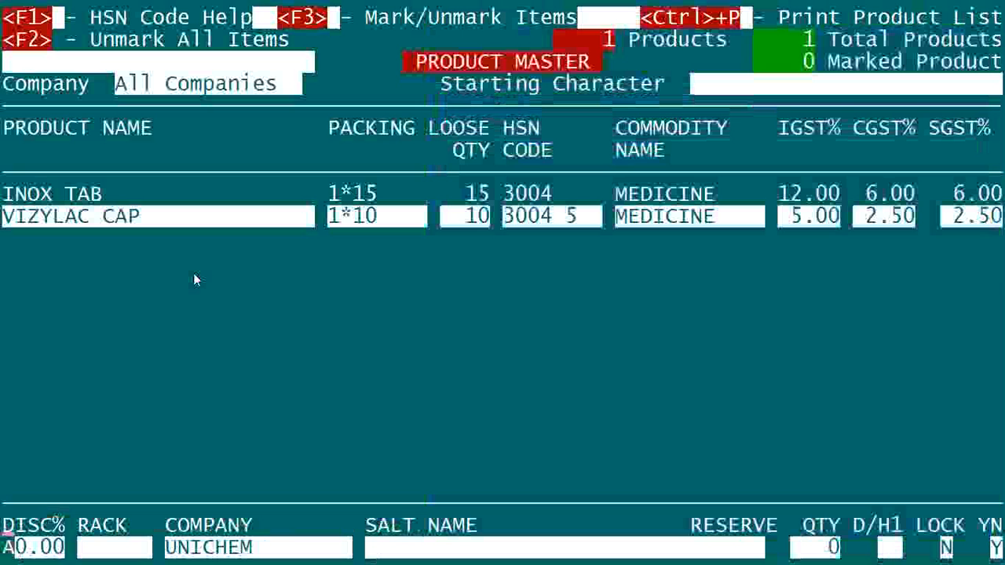
Set VIZYLAC CAP's opening-stock M.R.P. to 24 with the remaining values at their defaults, and finish without adding a batch.
{"action": "key", "text": "Return"}
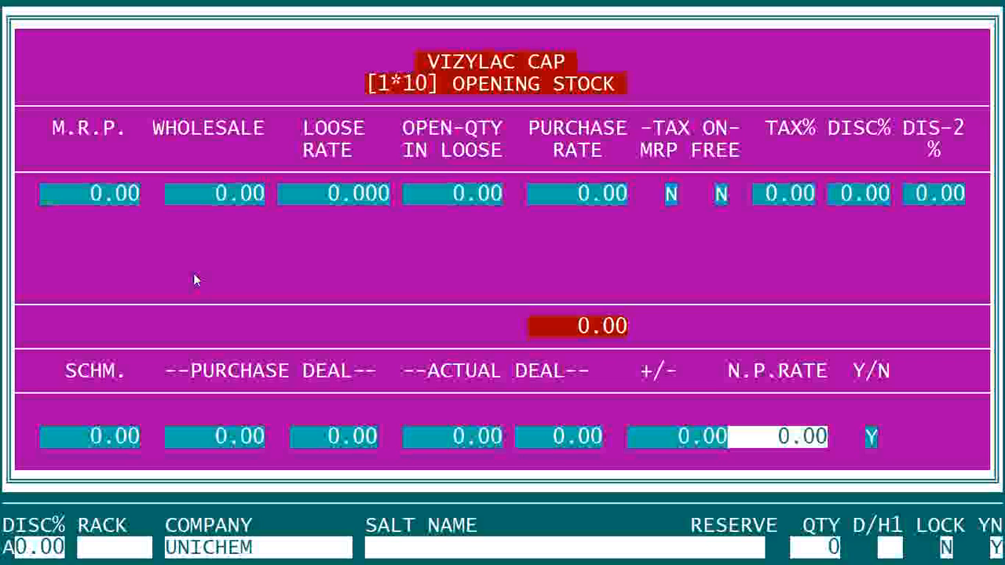
{"action": "type", "text": "24 ."}
{"action": "key", "text": "Return"}
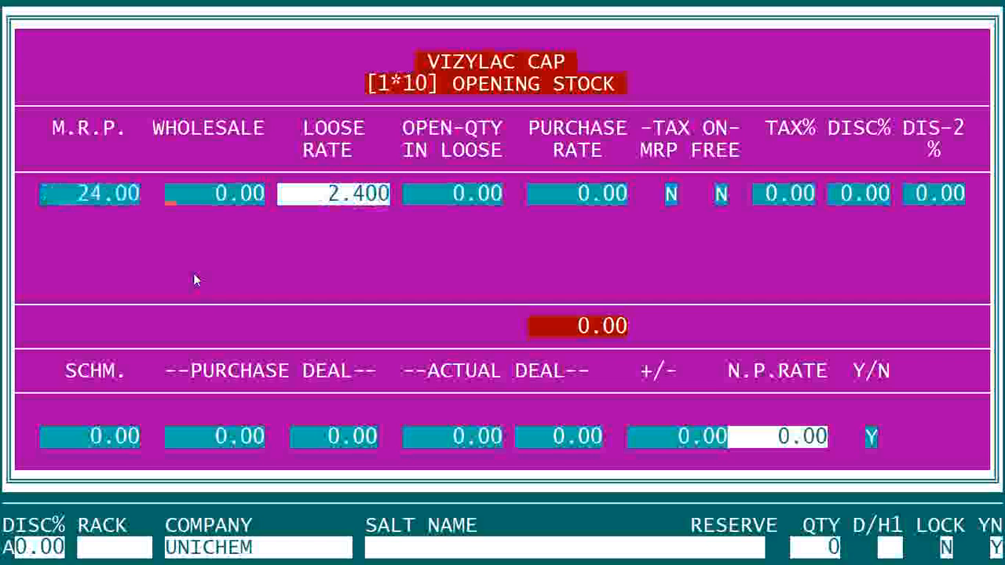
{"action": "key", "text": "Return"}
{"action": "key", "text": "Return"}
{"action": "key", "text": "Return"}
{"action": "key", "text": "Return"}
{"action": "key", "text": "Return"}
{"action": "key", "text": "Return"}
{"action": "key", "text": "Return"}
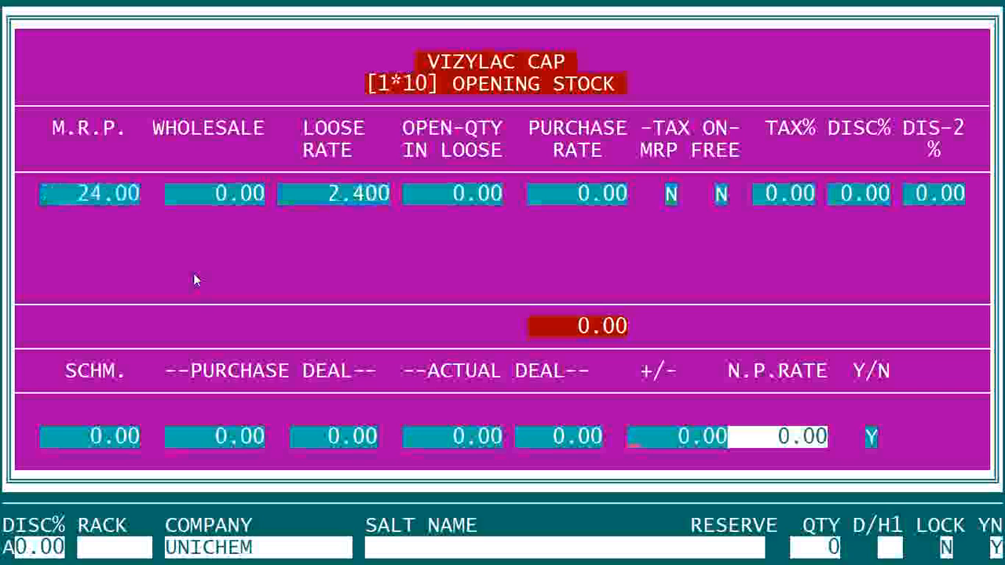
{"action": "key", "text": "Return"}
{"action": "key", "text": "Return"}
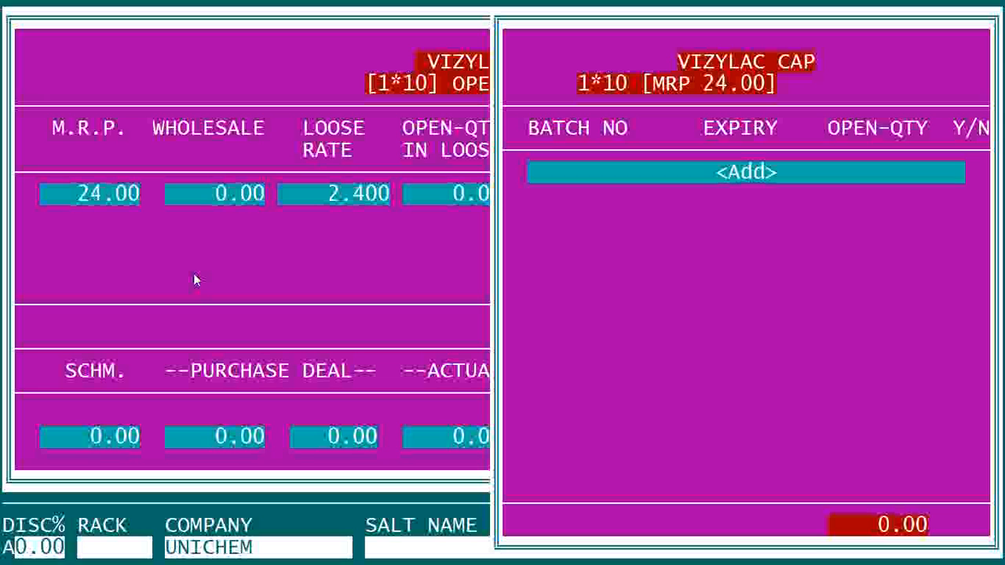
{"action": "key", "text": "Escape"}
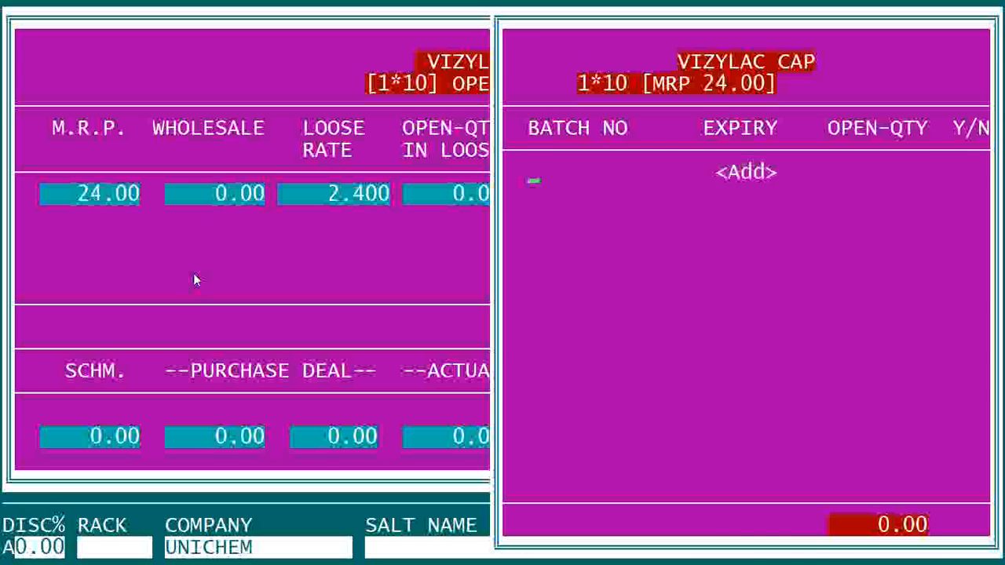
{"action": "key", "text": "Escape"}
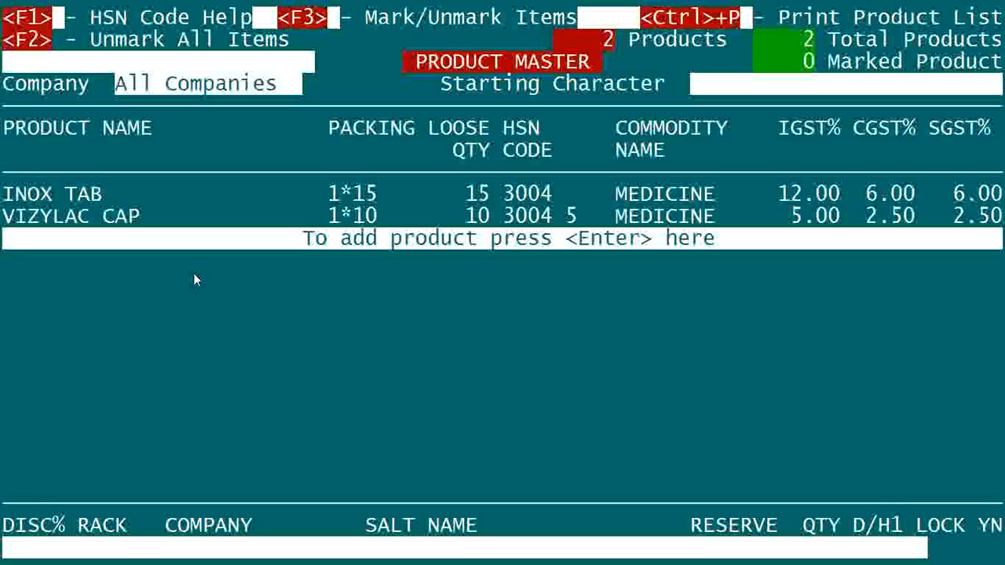
Start a new product in the product master and name it NEERI SYP.
{"action": "key", "text": "Return"}
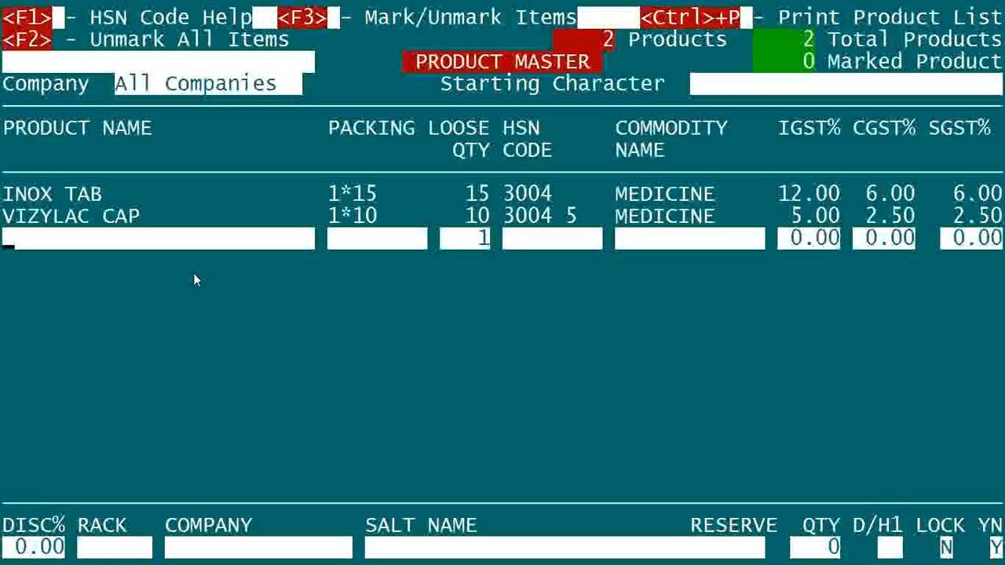
{"action": "type", "text": "NEE"}
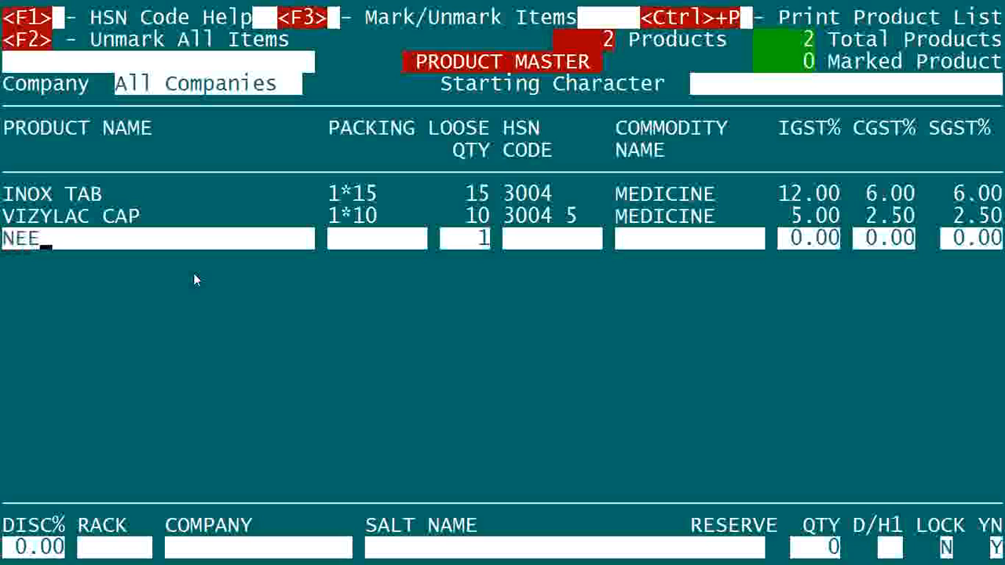
{"action": "type", "text": "RI SYP"}
{"action": "key", "text": "Return"}
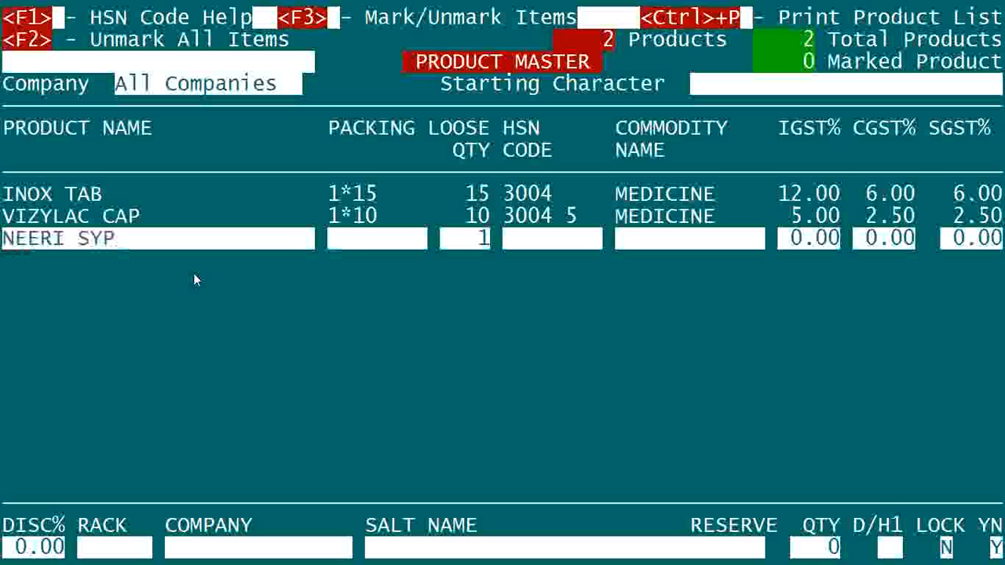
Set NEERI SYP's packing to 1*200ML and keep its loose quantity at 1.
{"action": "type", "text": "1"}
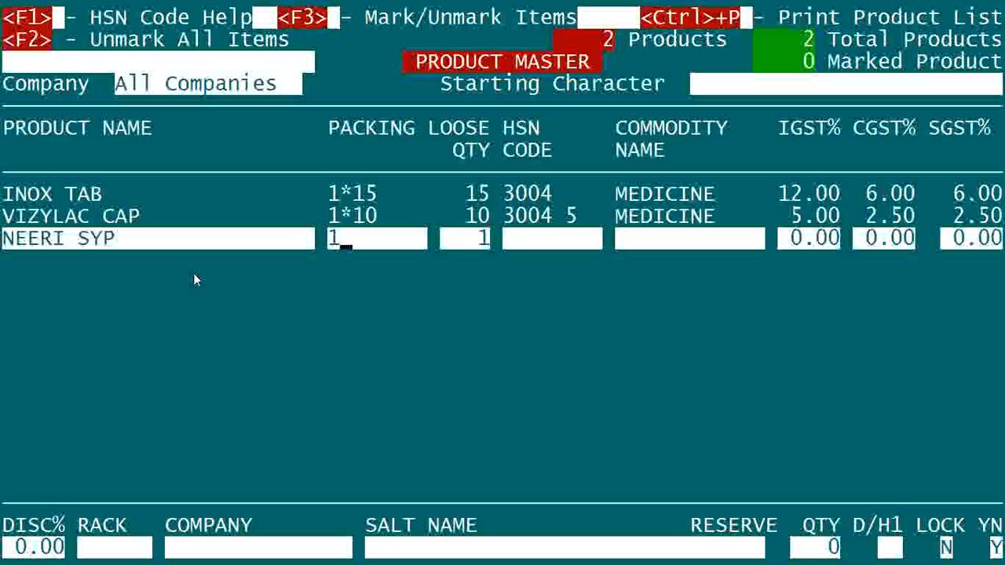
{"action": "type", "text": "*200ML"}
{"action": "key", "text": "Return"}
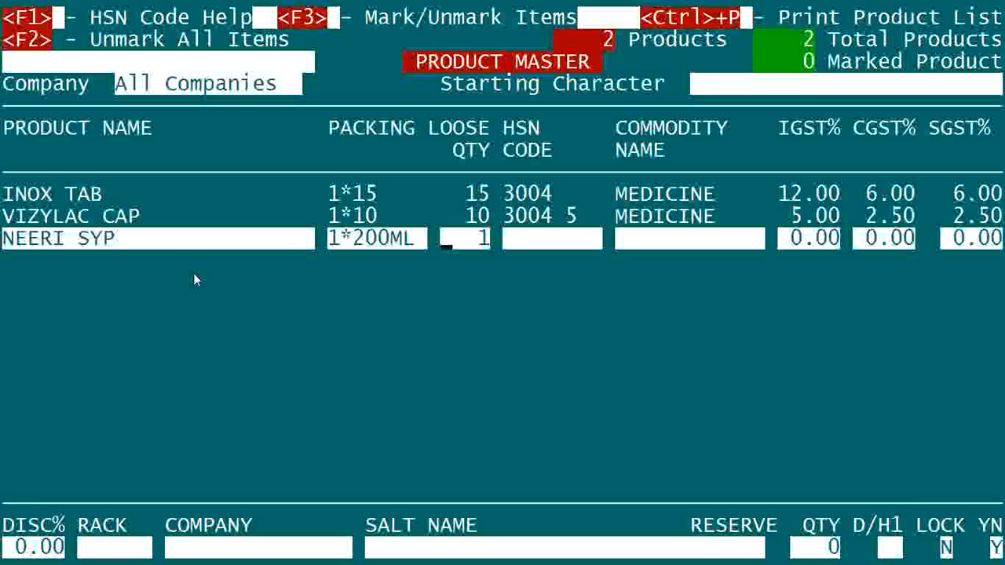
{"action": "key", "text": "Return"}
Assign the existing HSN code 3004 at 12% IGST to NEERI SYP, leaving its discount and rack unset.
{"action": "key", "text": "F1"}
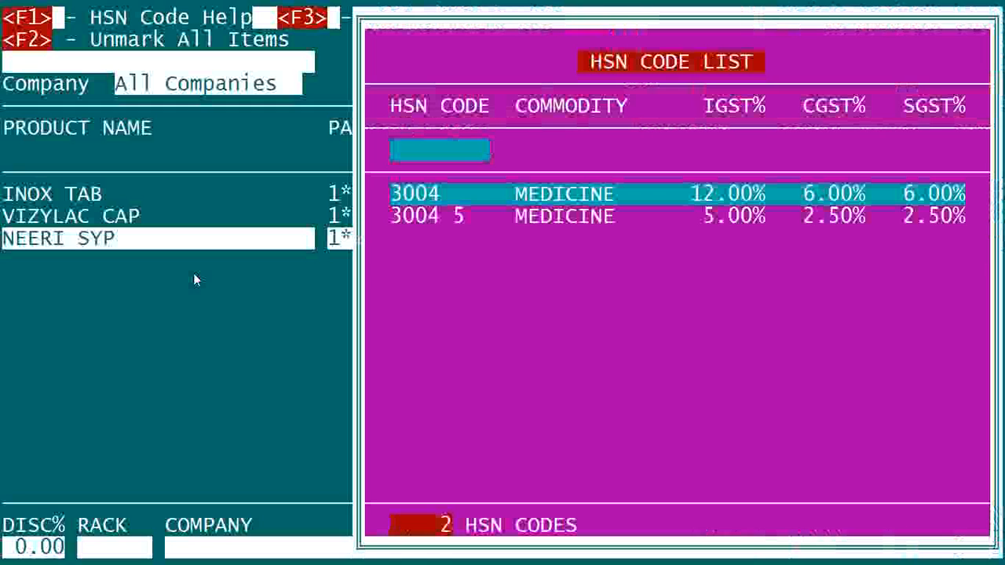
{"action": "key", "text": "Return"}
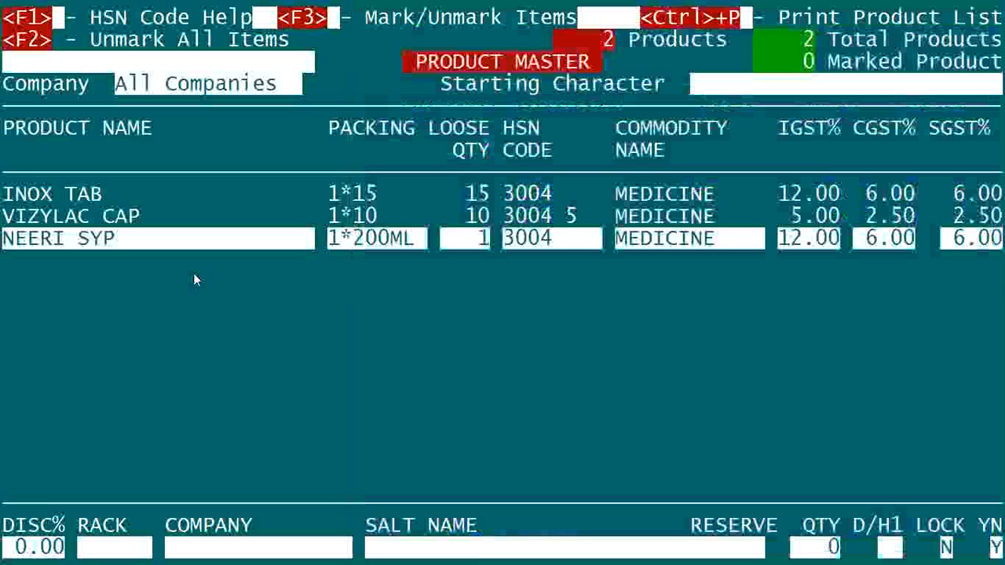
{"action": "key", "text": "Return"}
{"action": "key", "text": "Return"}
{"action": "key", "text": "Return"}
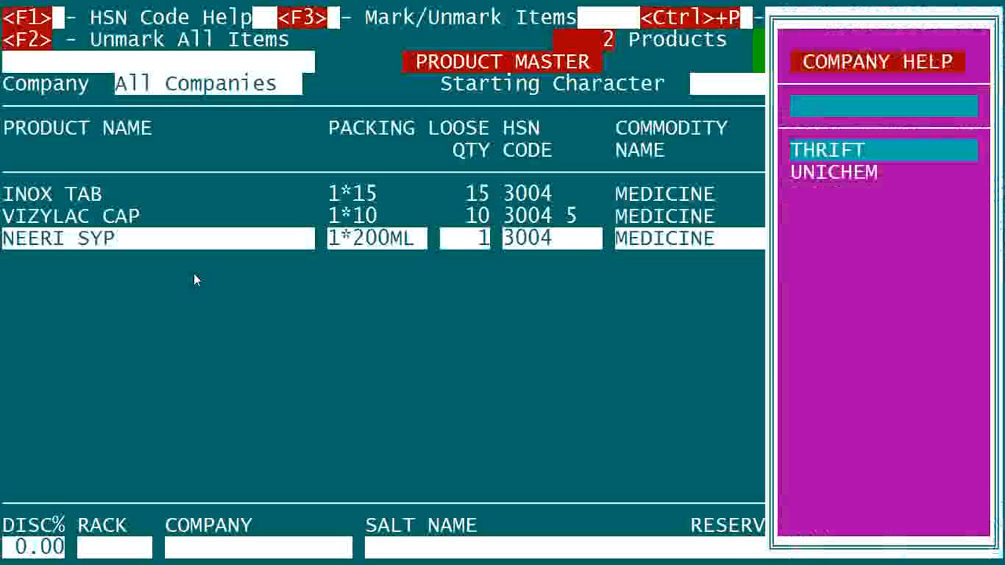
Add AIMIL as NEERI SYP's new company, leaving the salt name blank and the reserve quantity at zero.
{"action": "key", "text": "Escape"}
{"action": "type", "text": "AIMIL"}
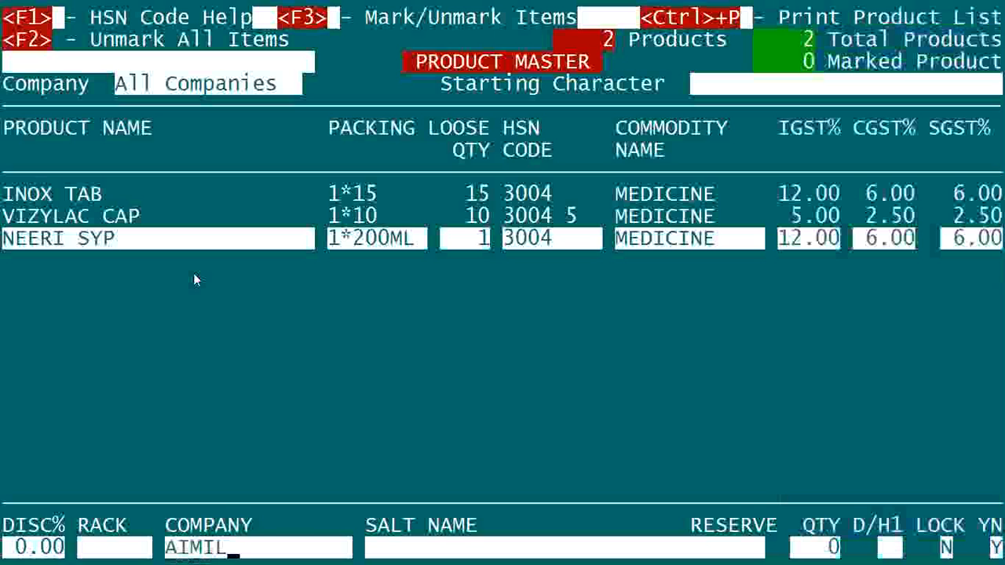
{"action": "key", "text": "Return"}
{"action": "key", "text": "a"}
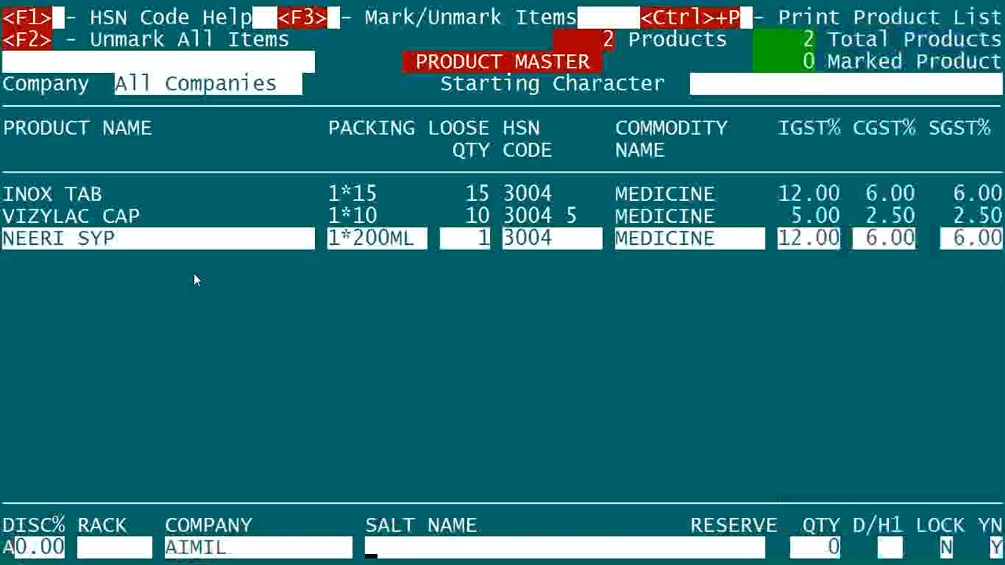
{"action": "key", "text": "Return"}
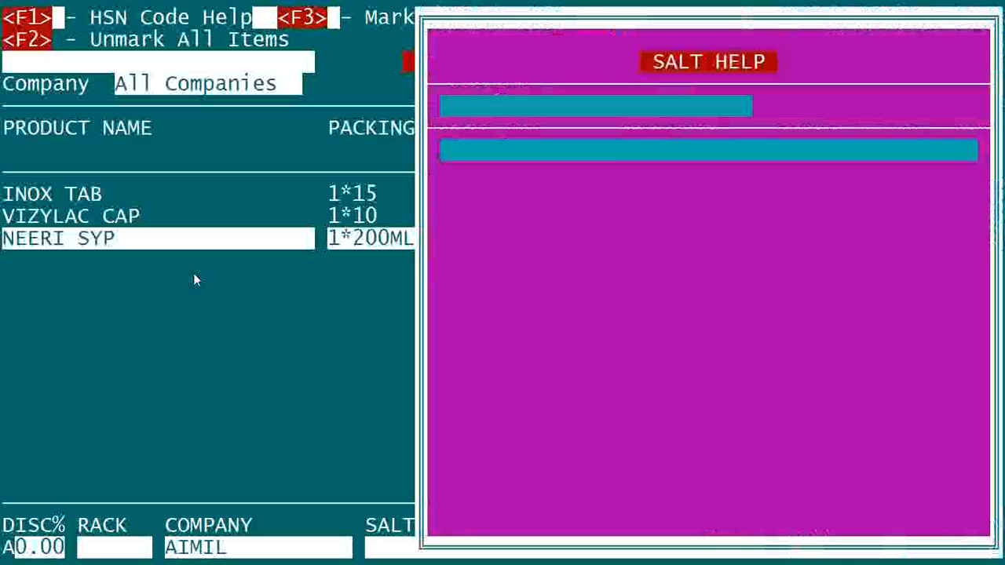
{"action": "key", "text": "Escape"}
{"action": "key", "text": "Return"}
{"action": "key", "text": "Return"}
{"action": "key", "text": "Return"}
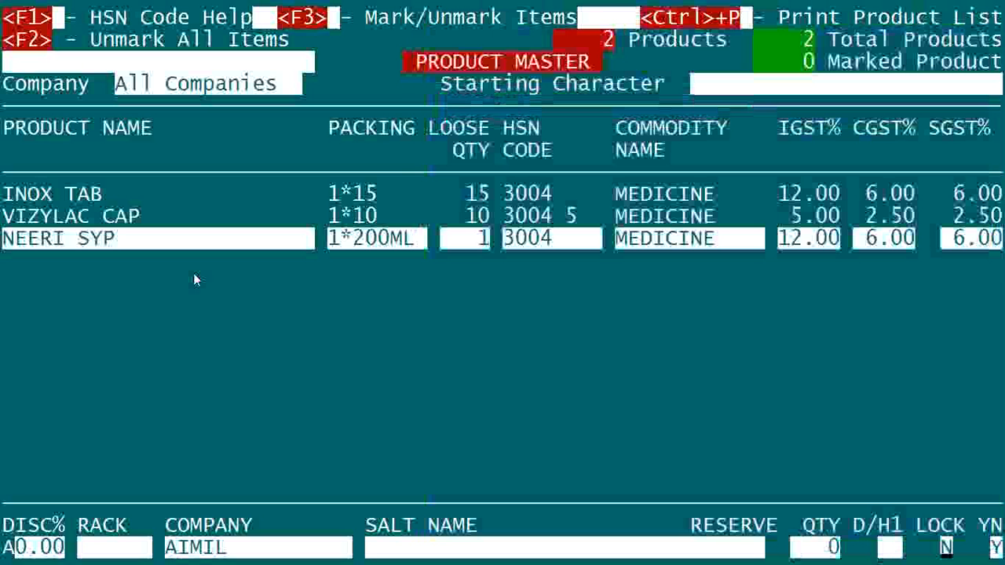
{"action": "key", "text": "Return"}
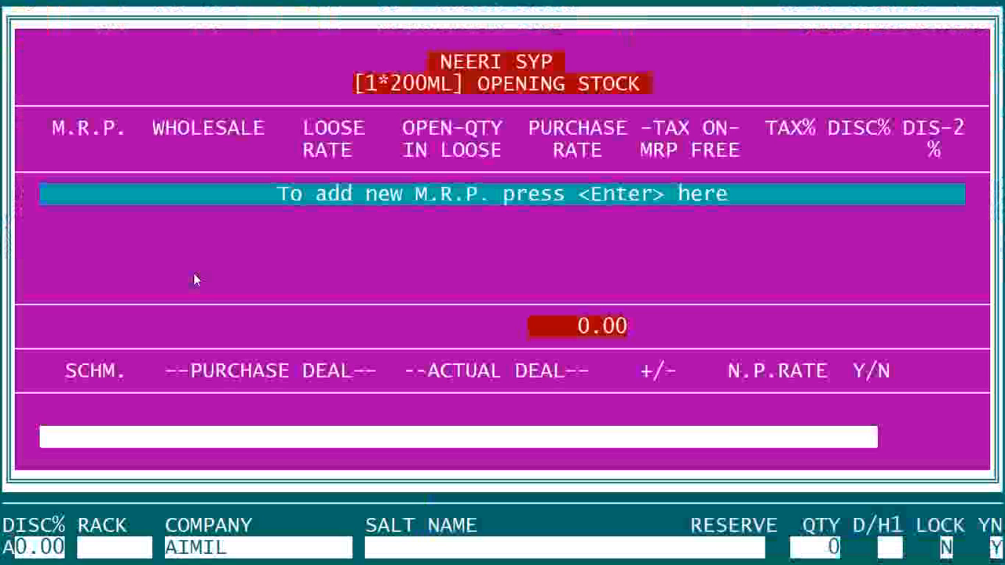
Set NEERI SYP's opening-stock M.R.P. to 85 with the remaining values at their defaults, and finish without adding a batch.
{"action": "key", "text": "Return"}
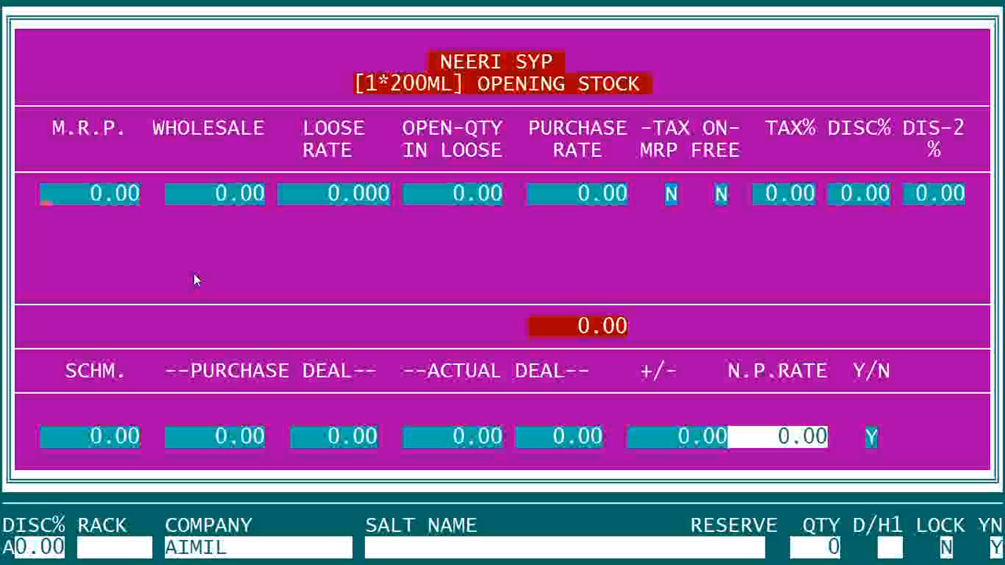
{"action": "type", "text": "85    ."}
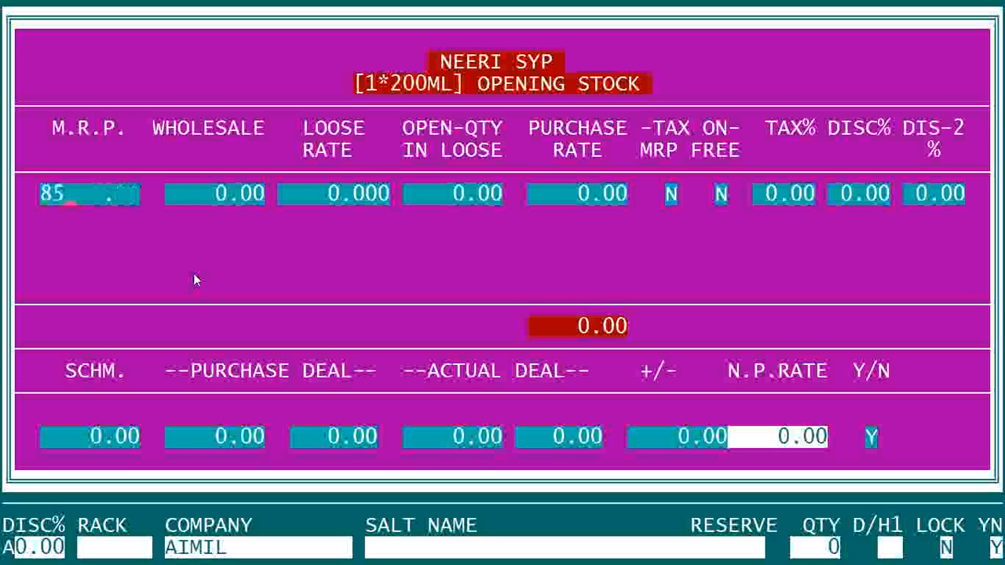
{"action": "key", "text": "Return"}
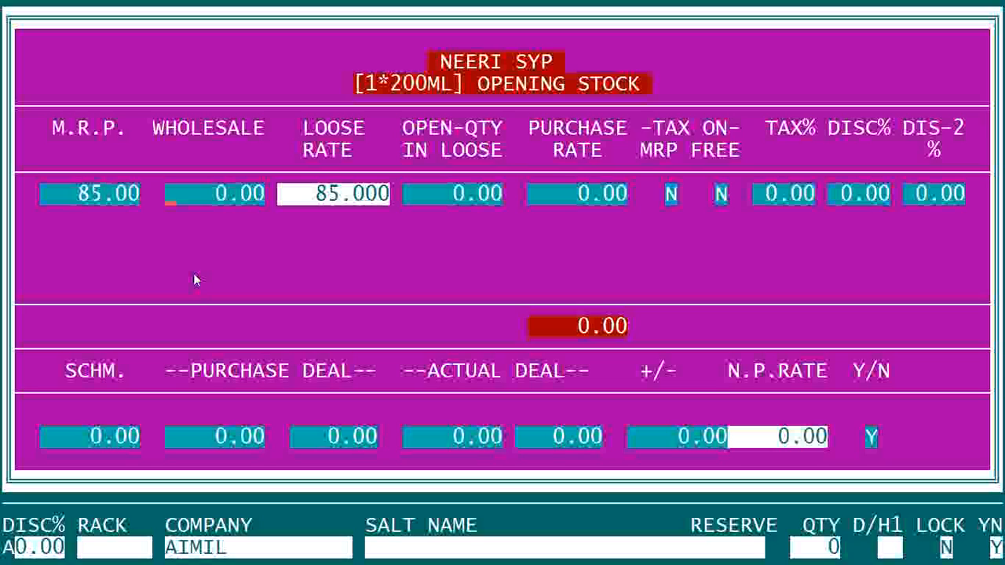
{"action": "key", "text": "Return"}
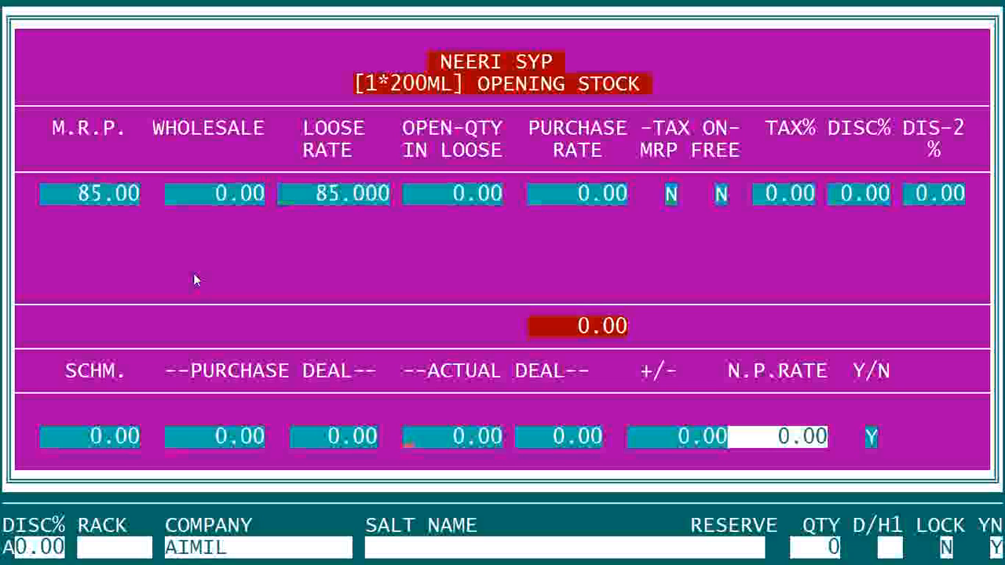
{"action": "key", "text": "Return"}
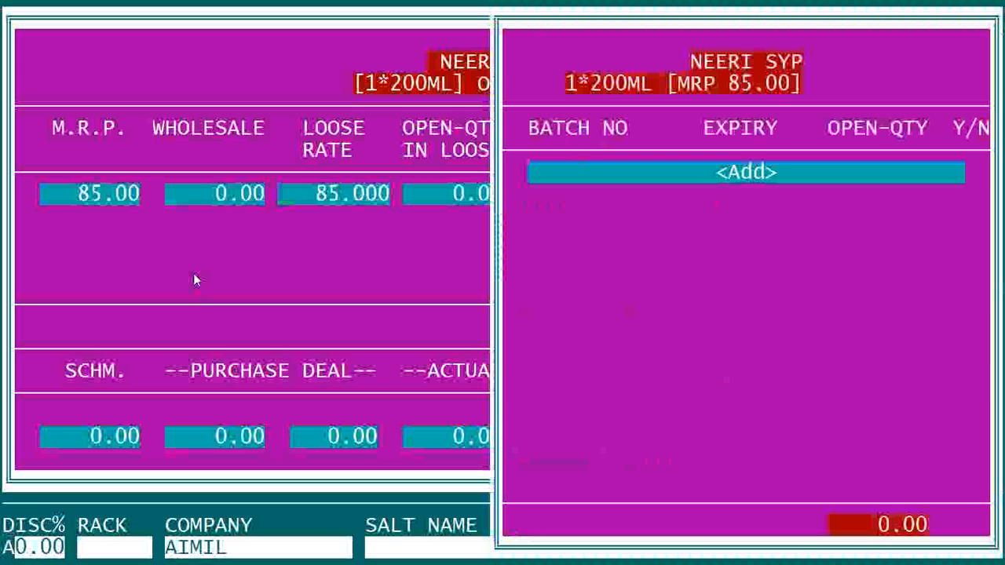
{"action": "key", "text": "Escape"}
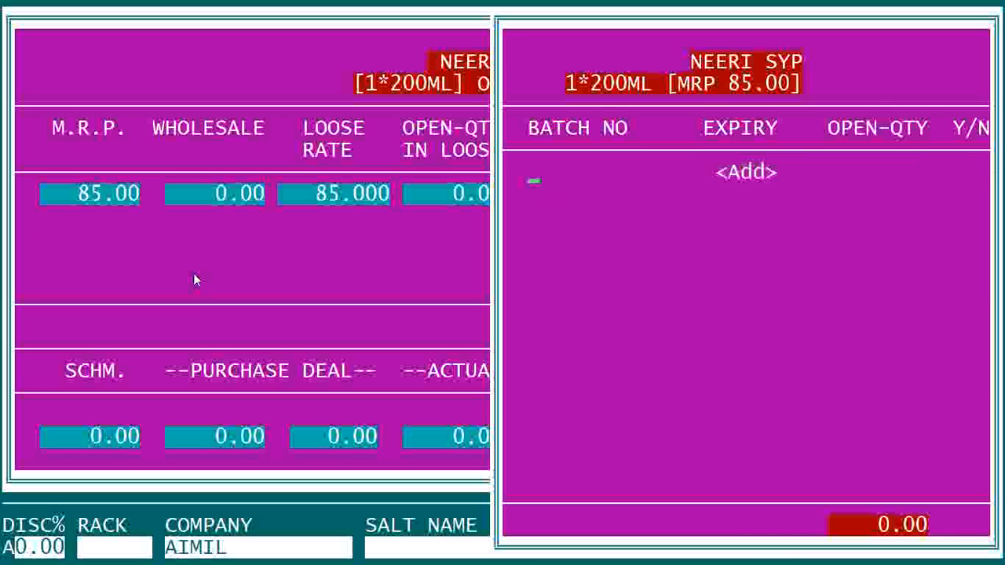
{"action": "key", "text": "Escape"}
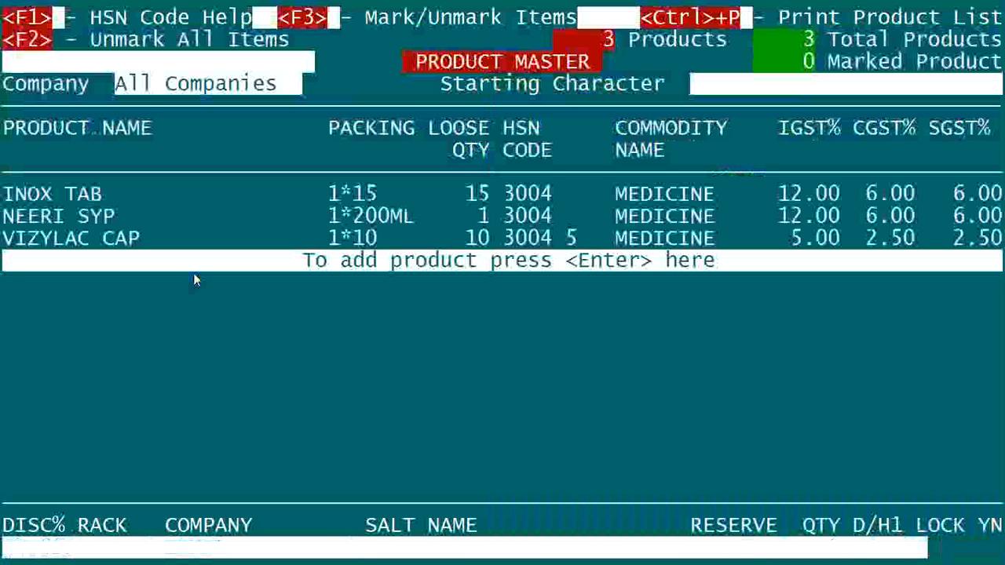
Start a new product in the product master and name it DISPO SYRING 2ML.
{"action": "key", "text": "Return"}
{"action": "type", "text": "DISP"}
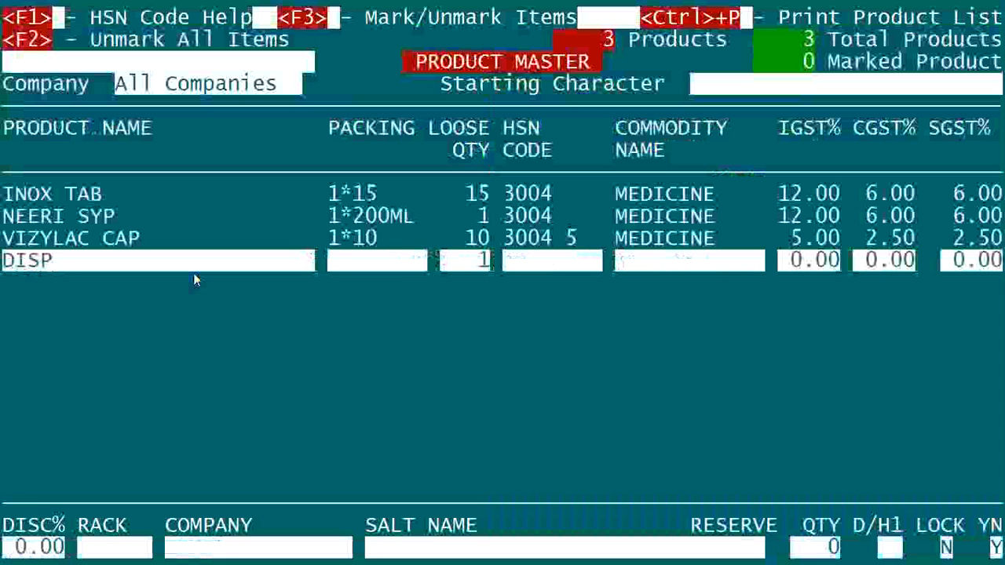
{"action": "type", "text": "O SYRING 2ML"}
{"action": "key", "text": "Return"}
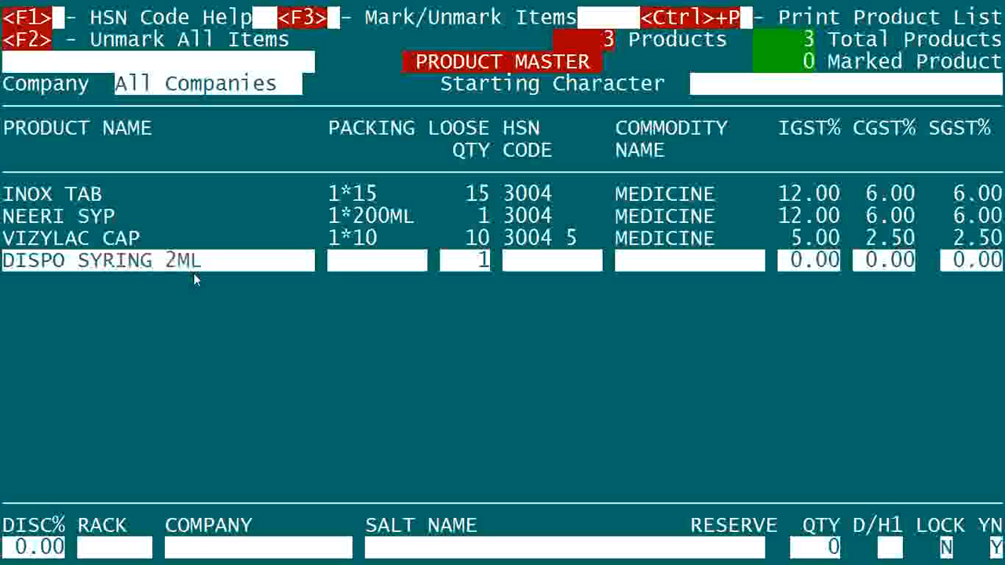
Remove the 2ML size from the new product's name so it reads DISPO SYRING.
{"action": "key", "text": "Up"}
{"action": "key", "text": "Right"}
{"action": "key", "text": "Right"}
{"action": "key", "text": "Right"}
{"action": "key", "text": "Right"}
{"action": "key", "text": "Right"}
{"action": "key", "text": "Right"}
{"action": "key", "text": "Right"}
{"action": "key", "text": "Right"}
{"action": "key", "text": "Right"}
{"action": "key", "text": "Right"}
{"action": "key", "text": "Right"}
{"action": "key", "text": "Right"}
{"action": "key", "text": "Right"}
{"action": "key", "text": "Right"}
{"action": "key", "text": "Right"}
{"action": "key", "text": "Delete"}
{"action": "key", "text": "BackSpace"}
{"action": "key", "text": "BackSpace"}
{"action": "key", "text": "BackSpace"}
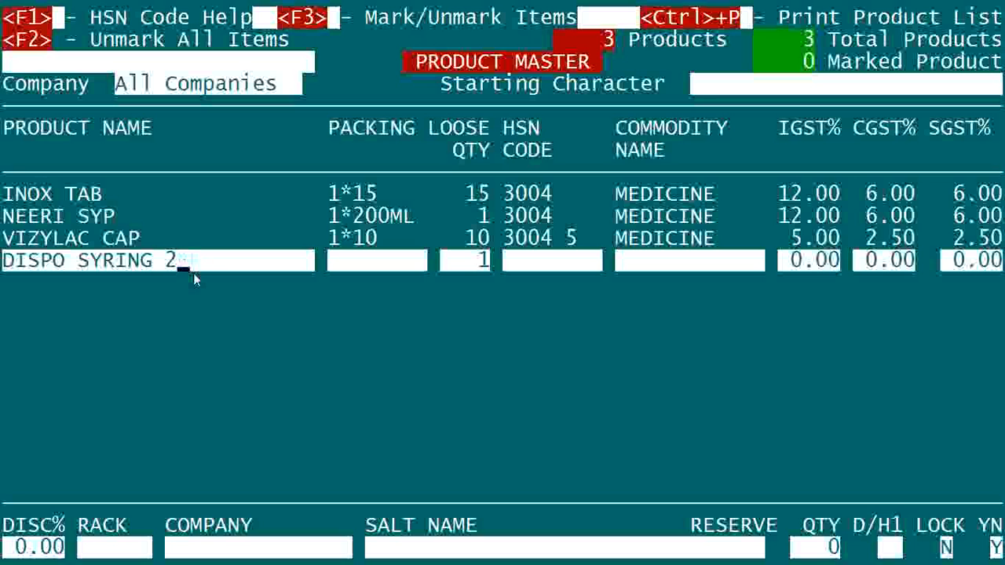
{"action": "key", "text": "Return"}
Set DISPO SYRING's packing to 1*2ML and keep its loose quantity at 1.
{"action": "type", "text": "1"}
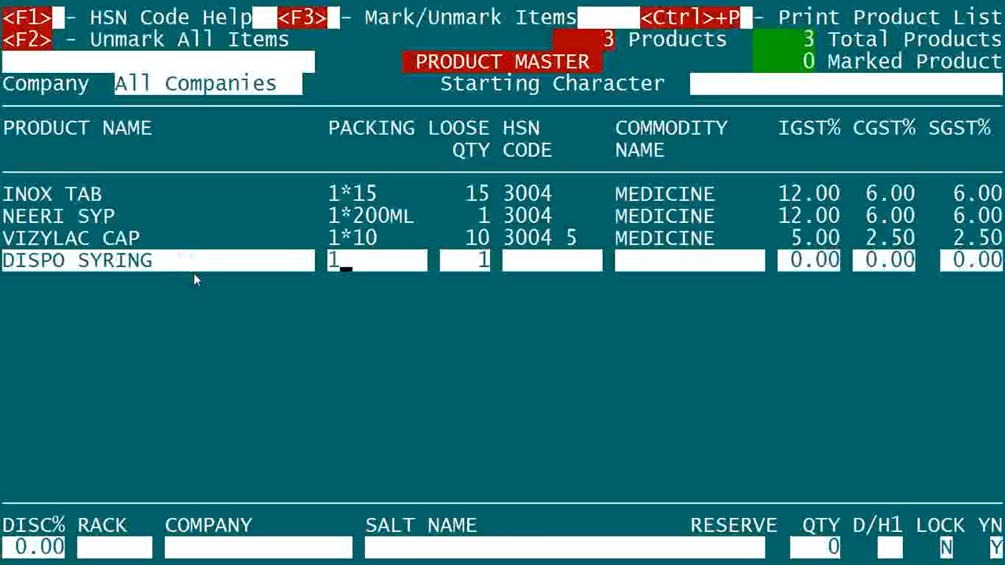
{"action": "type", "text": "*2ML"}
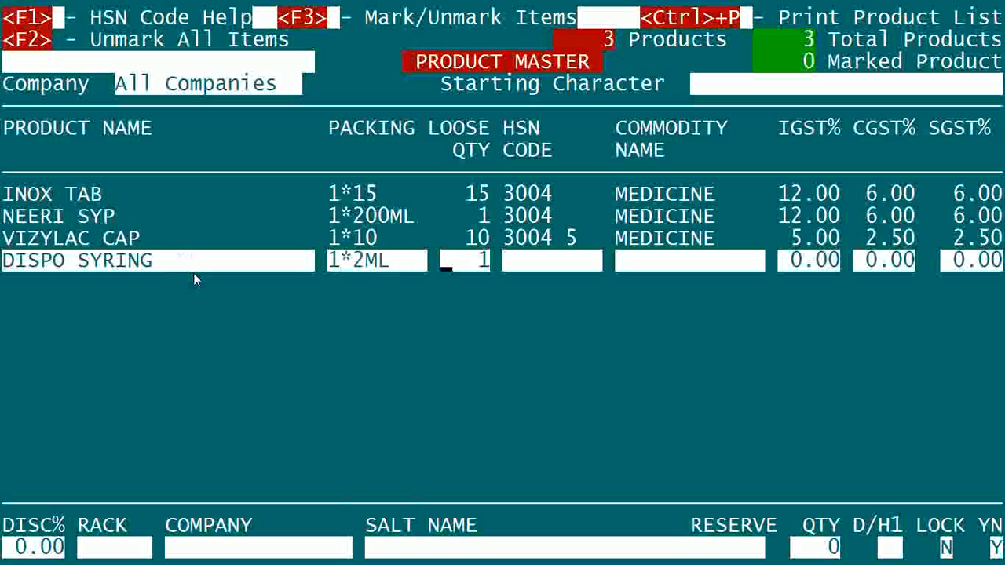
{"action": "key", "text": "Return"}
Add 9018 as DISPO SYRING's new HSN code with the commodity name SURGICAL MED.
{"action": "type", "text": "9012"}
{"action": "key", "text": "BackSpace"}
{"action": "type", "text": "8"}
{"action": "key", "text": "Return"}
{"action": "type", "text": "aSUR"}
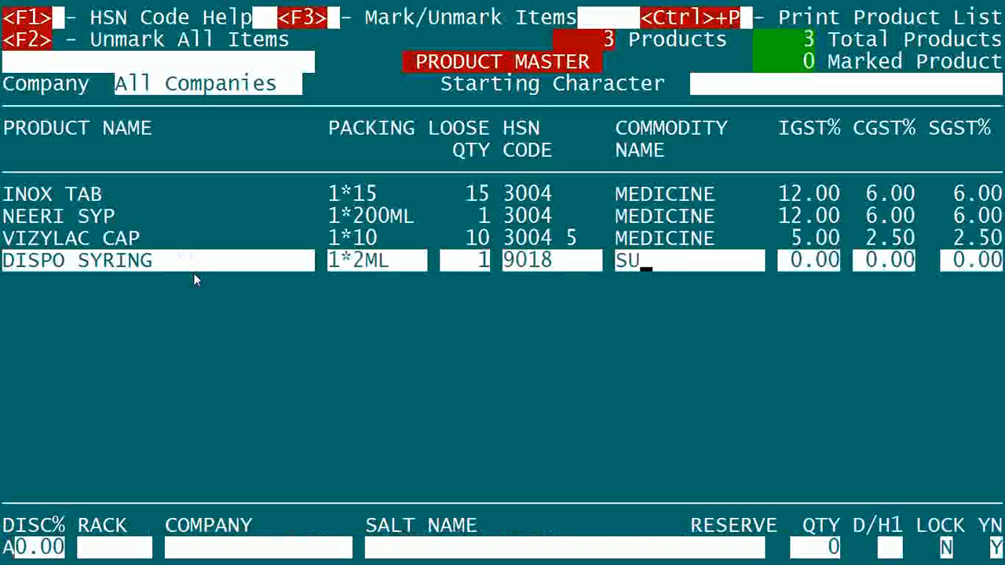
{"action": "type", "text": "GICAL MEW"}
{"action": "key", "text": "Right"}
{"action": "key", "text": "Right"}
{"action": "key", "text": "Right"}
{"action": "key", "text": "Right"}
{"action": "key", "text": "Right"}
{"action": "key", "text": "Right"}
{"action": "key", "text": "Right"}
{"action": "key", "text": "Right"}
{"action": "key", "text": "Right"}
{"action": "key", "text": "Right"}
{"action": "key", "text": "Right"}
{"action": "type", "text": "D"}
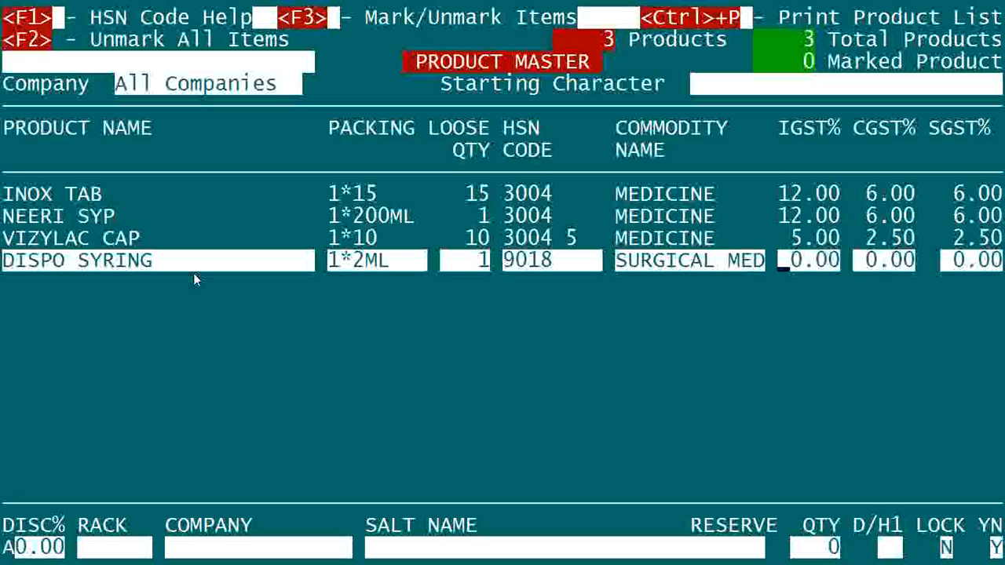
{"action": "type", "text": "12"}
Set DISPO SYRING's IGST rate to 12%, leaving its discount and rack unset.
{"action": "key", "text": "Return"}
{"action": "key", "text": "Return"}
{"action": "key", "text": "Return"}
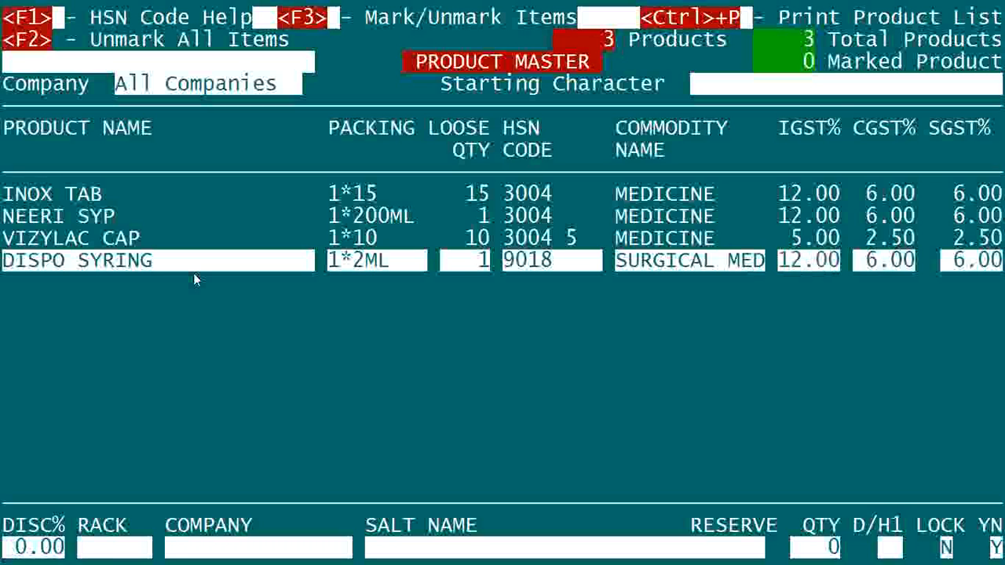
{"action": "key", "text": "Return"}
Add RAMSONS as DISPO SYRING's new company, leaving the salt name blank and the reserve quantity at zero.
{"action": "key", "text": "Escape"}
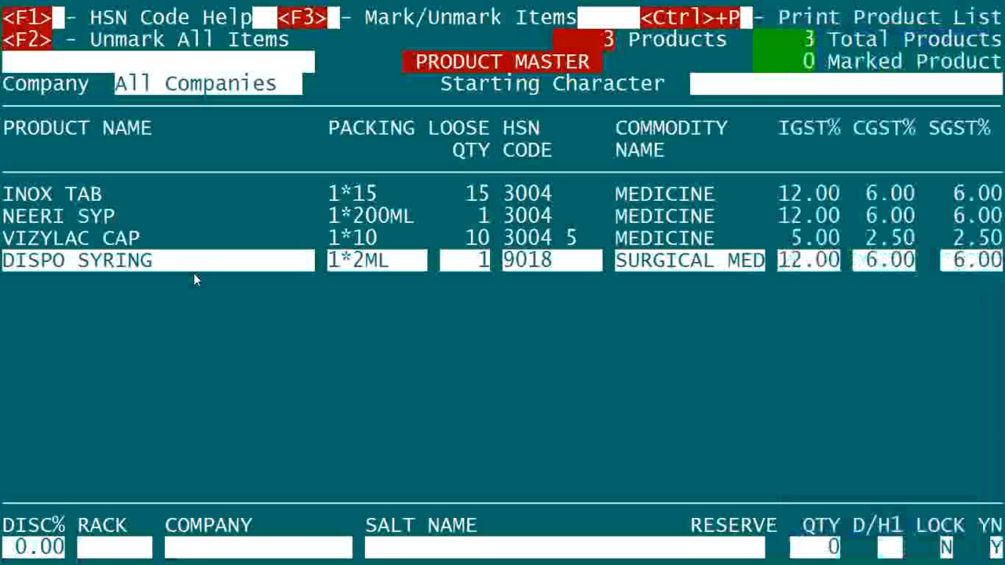
{"action": "type", "text": "RAMSONS"}
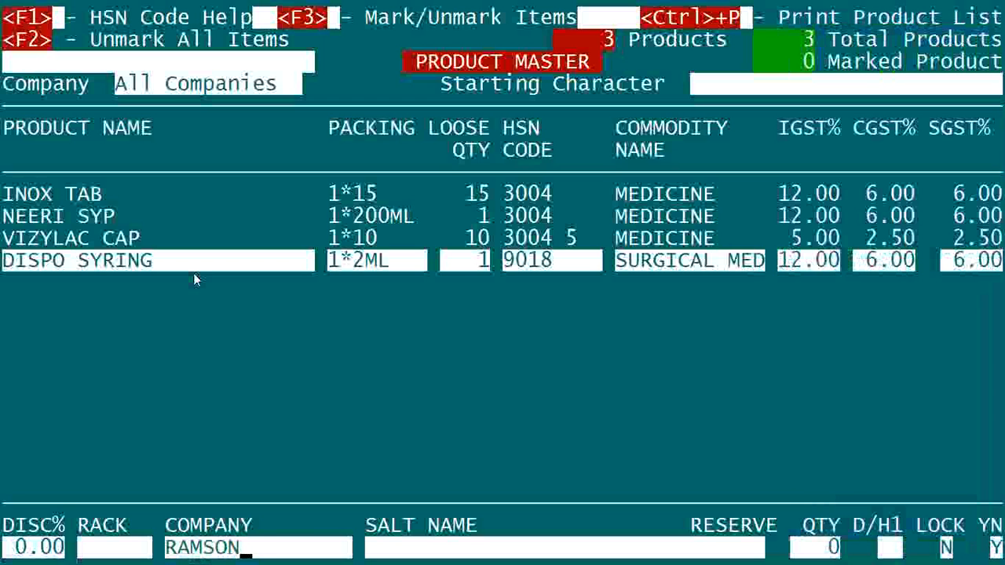
{"action": "key", "text": "Return"}
{"action": "key", "text": "a"}
{"action": "key", "text": "Return"}
{"action": "key", "text": "Escape"}
{"action": "key", "text": "Return"}
{"action": "key", "text": "Return"}
{"action": "key", "text": "Return"}
{"action": "key", "text": "Return"}
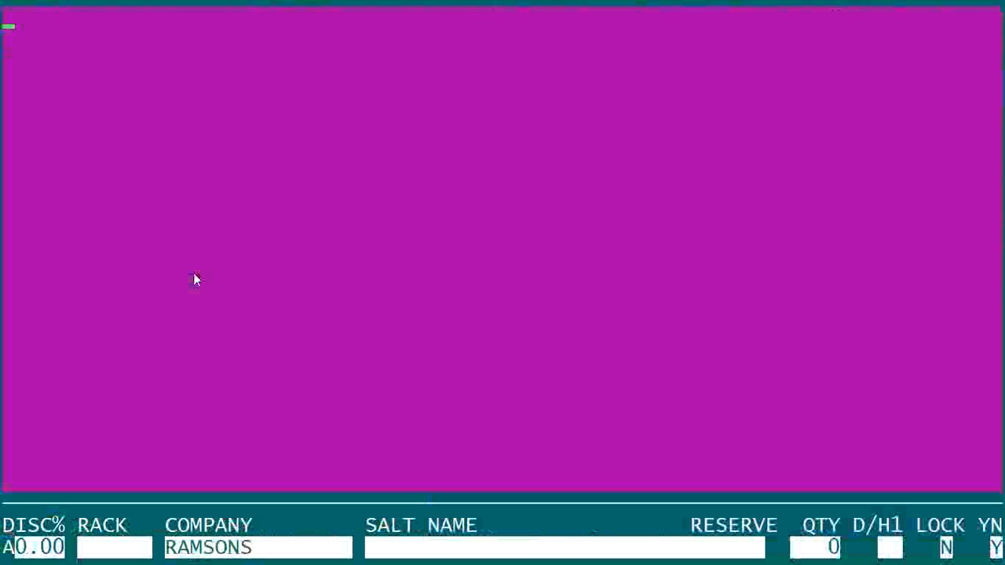
Set DISPO SYRING's M.R.P. to 2.00, leaving the opening stock at zero and adding no batch.
{"action": "key", "text": "Return"}
{"action": "type", "text": "2"}
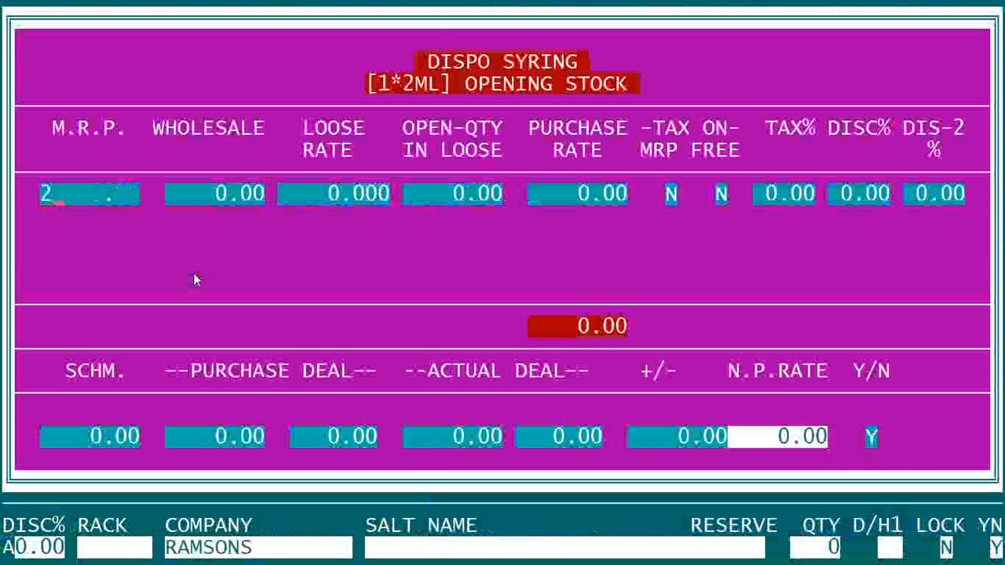
{"action": "key", "text": "Return"}
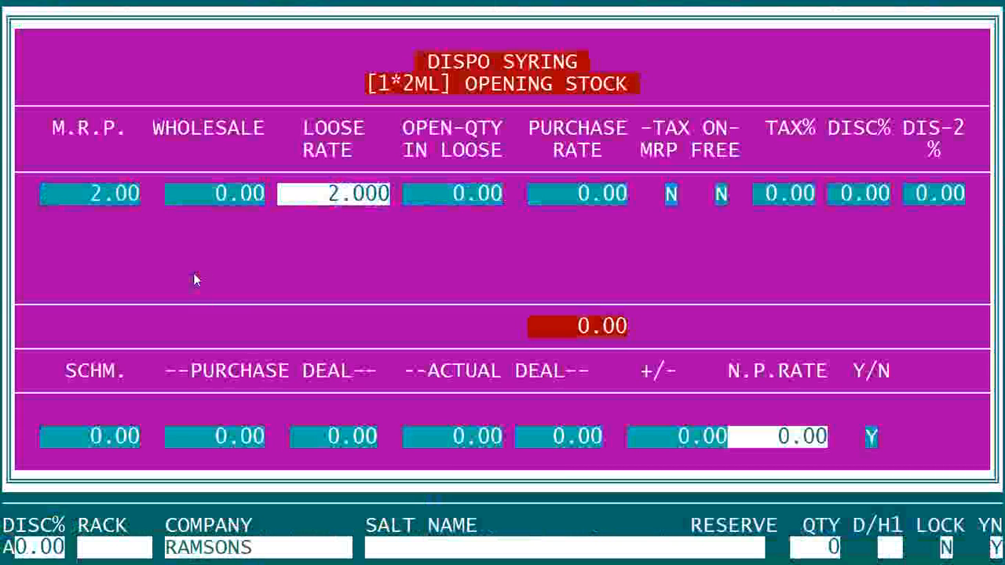
{"action": "key", "text": "Return"}
{"action": "key", "text": "Return"}
{"action": "key", "text": "Return"}
{"action": "key", "text": "Return"}
{"action": "key", "text": "Return"}
{"action": "key", "text": "Return"}
{"action": "key", "text": "Return"}
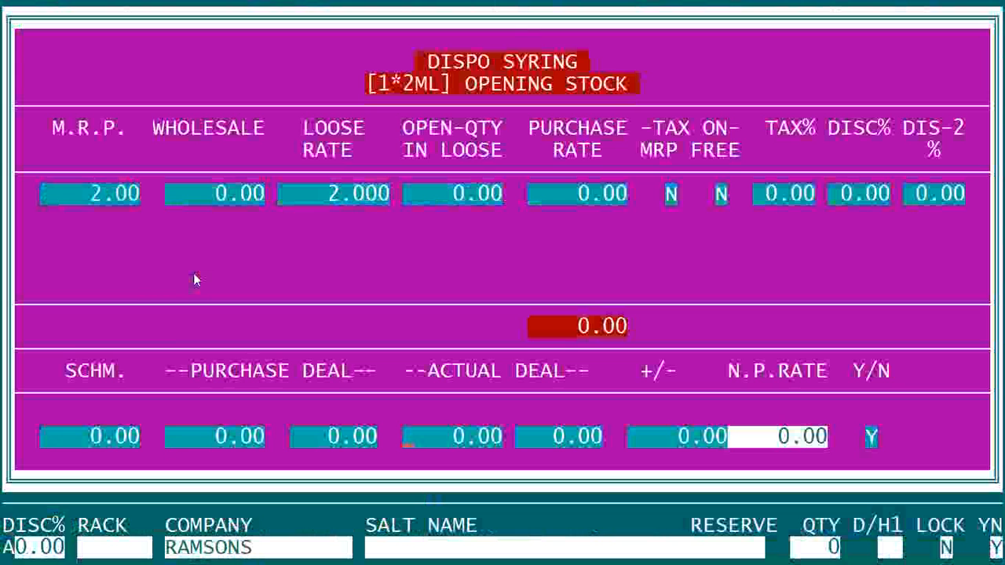
{"action": "key", "text": "Return"}
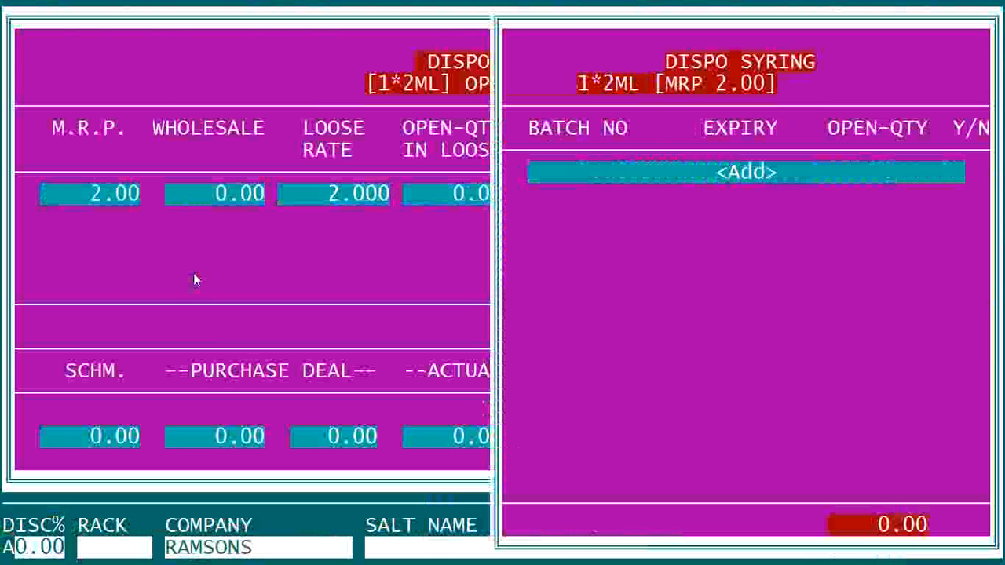
{"action": "key", "text": "Escape"}
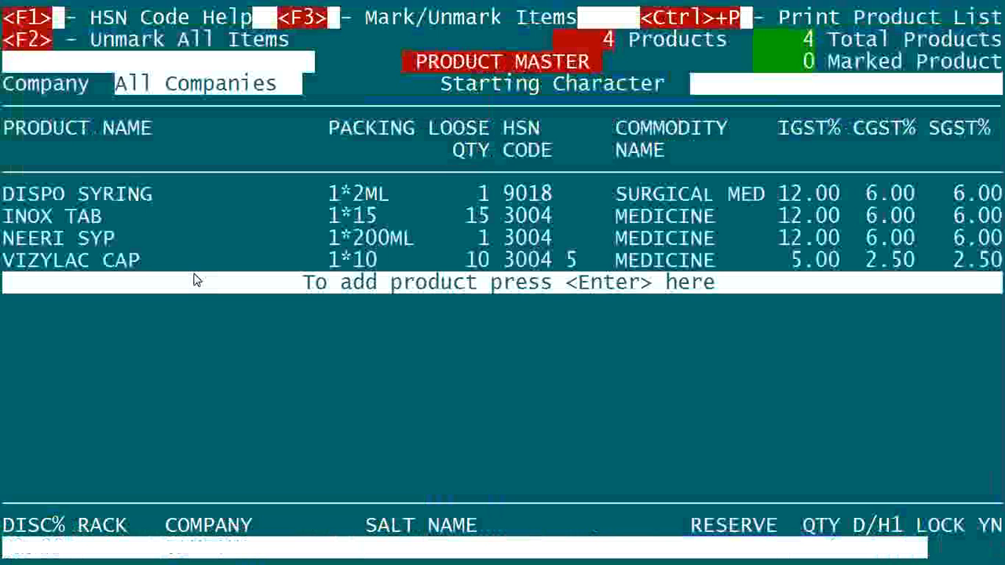
Add a new product named DYNAPAR INJ with the packing 1*2ML.
{"action": "key", "text": "Return"}
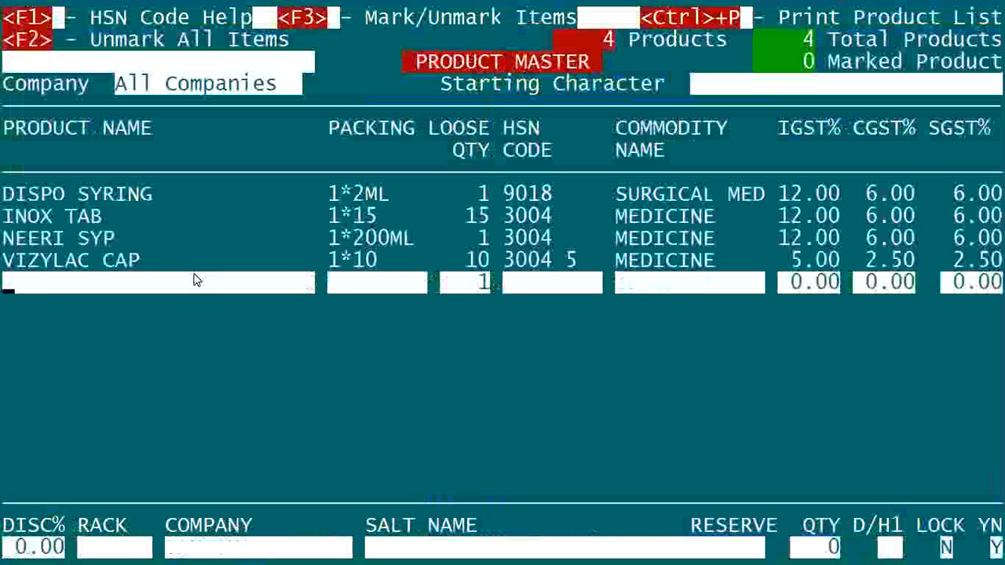
{"action": "type", "text": "DYNAPAR INJ"}
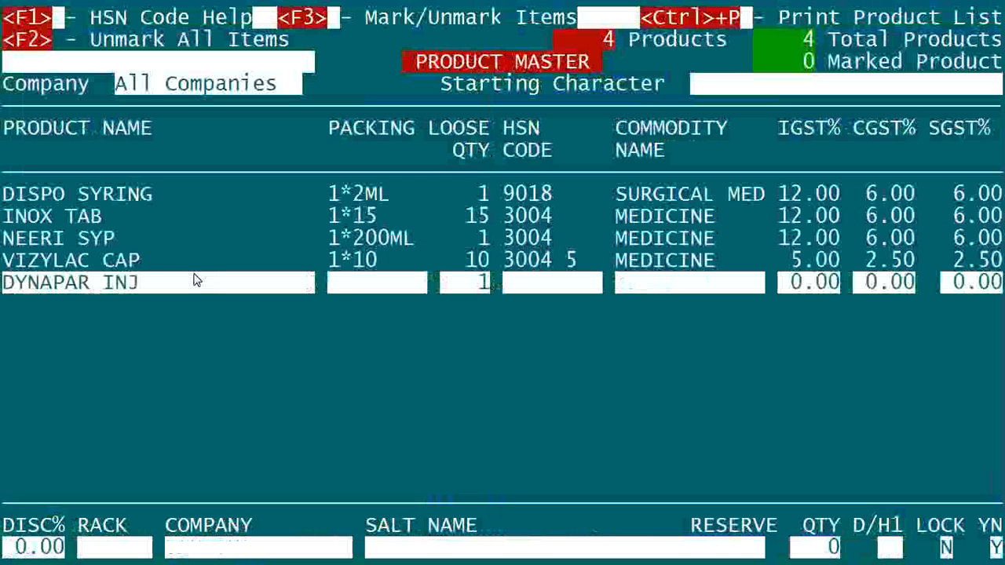
{"action": "key", "text": "Return"}
{"action": "type", "text": "1*2ML"}
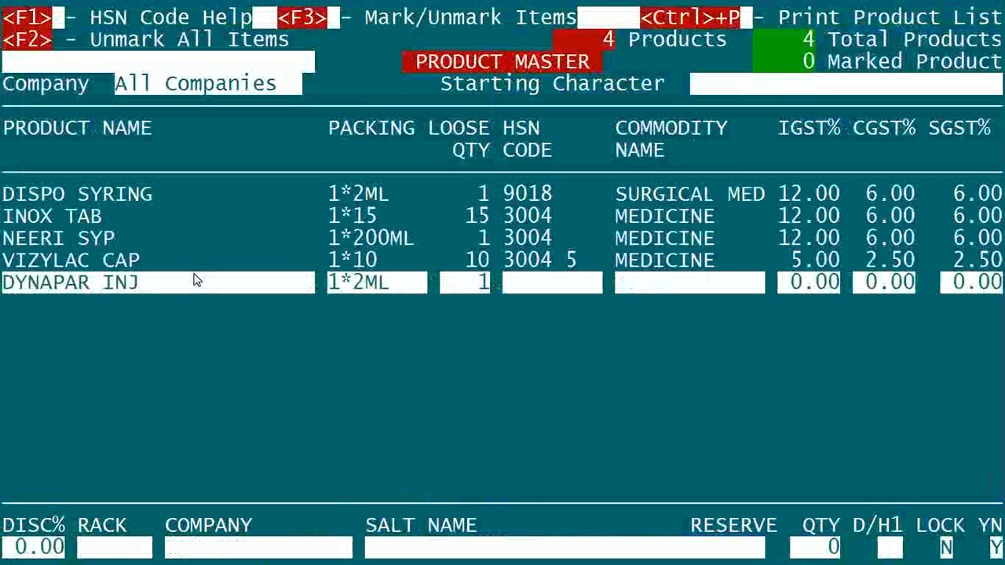
{"action": "key", "text": "Return"}
Assign DYNAPAR INJ the existing HSN code 3004 for MEDICINE with 12% IGST, leaving its discount at zero.
{"action": "key", "text": "F1"}
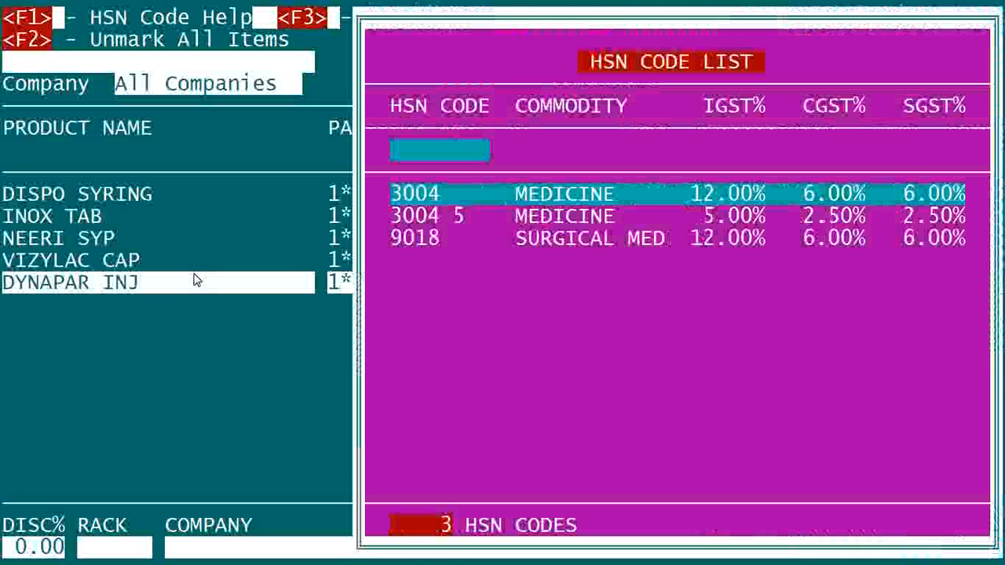
{"action": "key", "text": "Return"}
Assign AIMIL as DYNAPAR INJ's company, leaving the rack and salt name blank and the reserve quantity at zero.
{"action": "key", "text": "Return"}
{"action": "key", "text": "Return"}
{"action": "key", "text": "Return"}
{"action": "key", "text": "Return"}
{"action": "key", "text": "Return"}
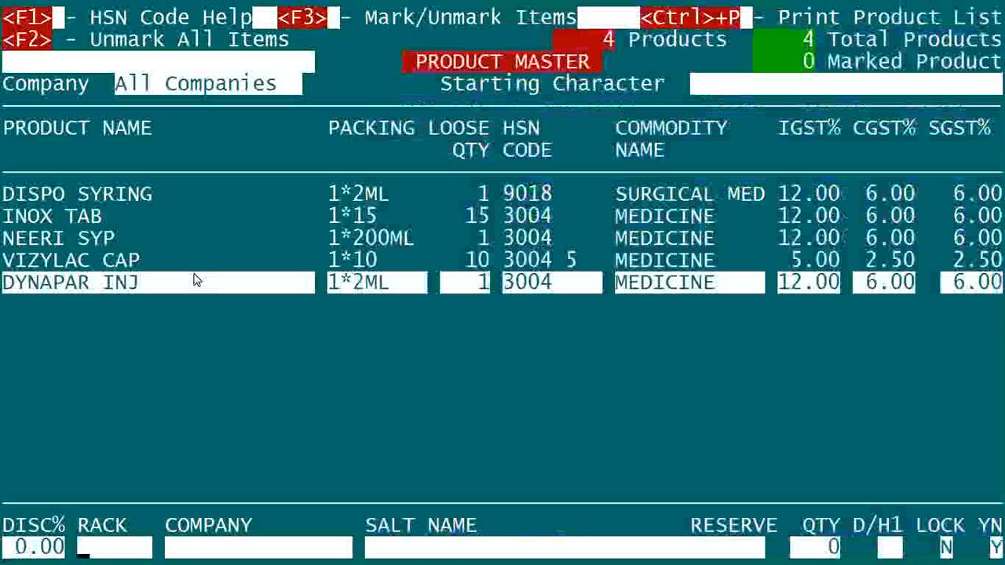
{"action": "key", "text": "Return"}
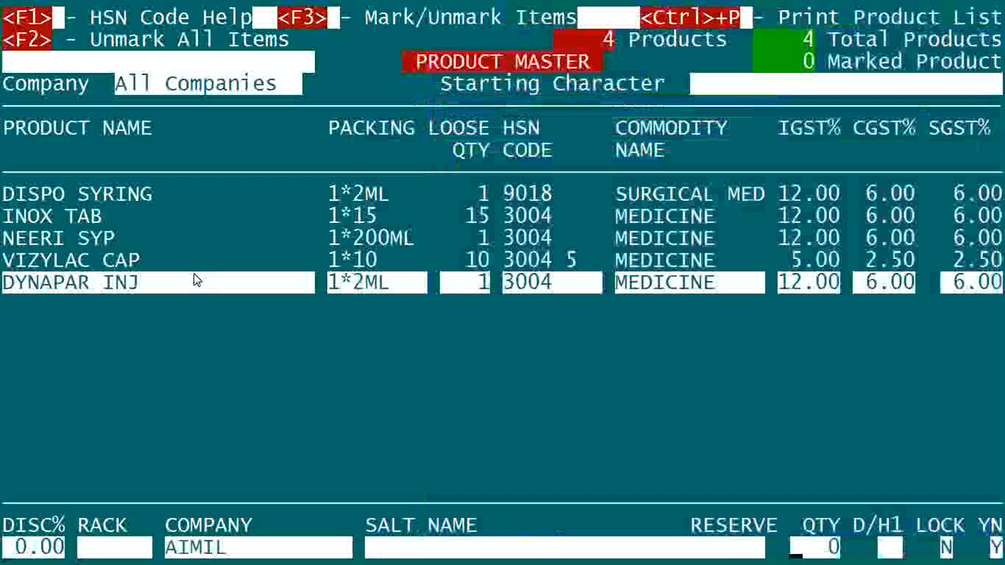
{"action": "key", "text": "Return"}
{"action": "key", "text": "Return"}
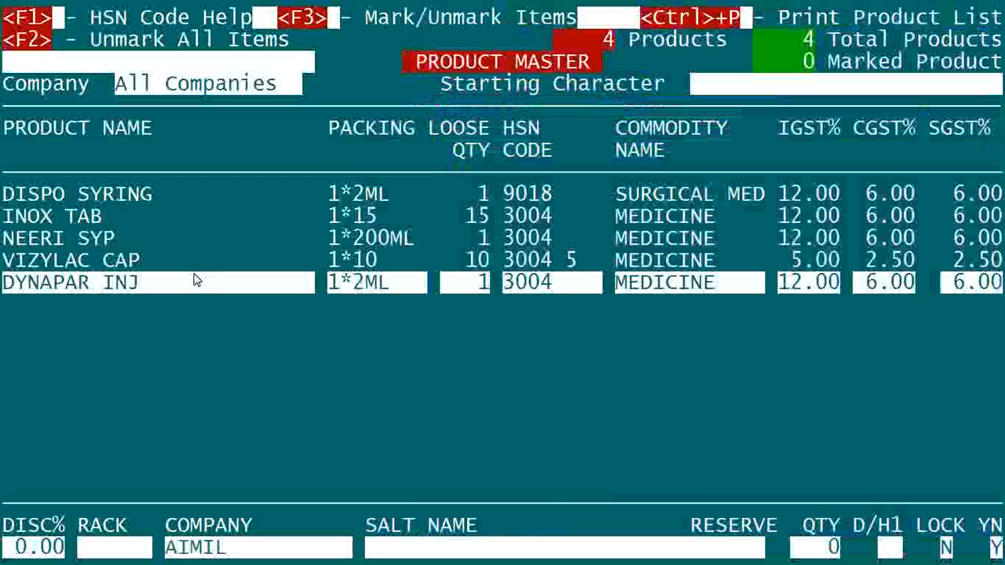
{"action": "key", "text": "Return"}
{"action": "key", "text": "Return"}
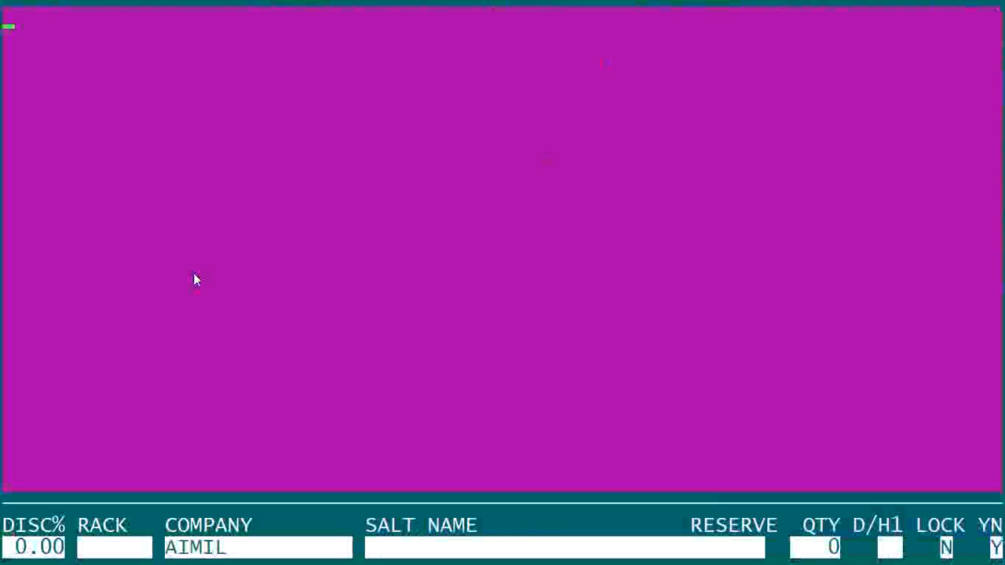
{"action": "key", "text": "Return"}
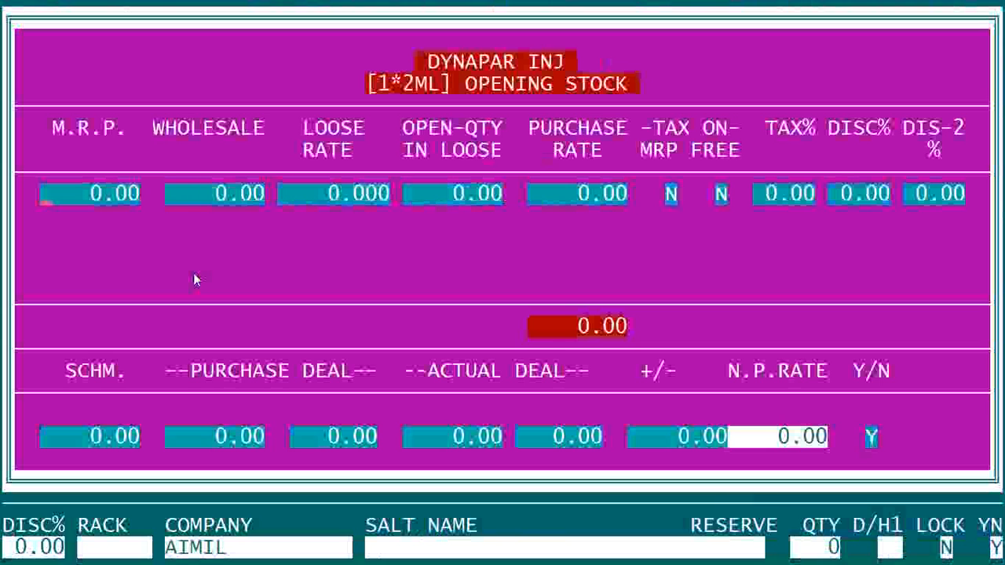
Set DYNAPAR INJ's M.R.P. to 16.00, leaving the opening stock at zero and adding no batch.
{"action": "type", "text": "16 ."}
{"action": "key", "text": "Return"}
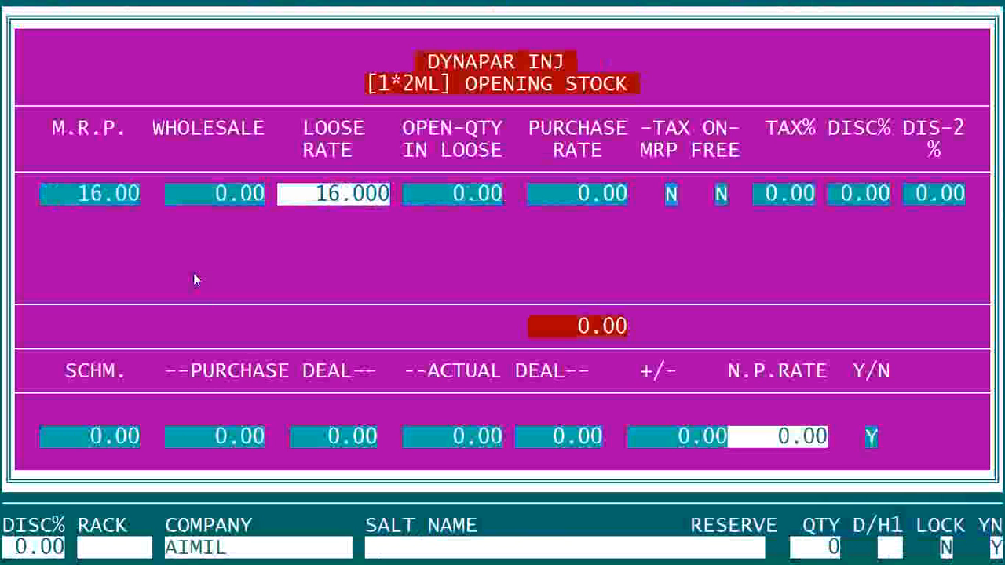
{"action": "key", "text": "Return"}
{"action": "key", "text": "Return"}
{"action": "key", "text": "Return"}
{"action": "key", "text": "Return"}
{"action": "key", "text": "Return"}
{"action": "key", "text": "Return"}
{"action": "key", "text": "Return"}
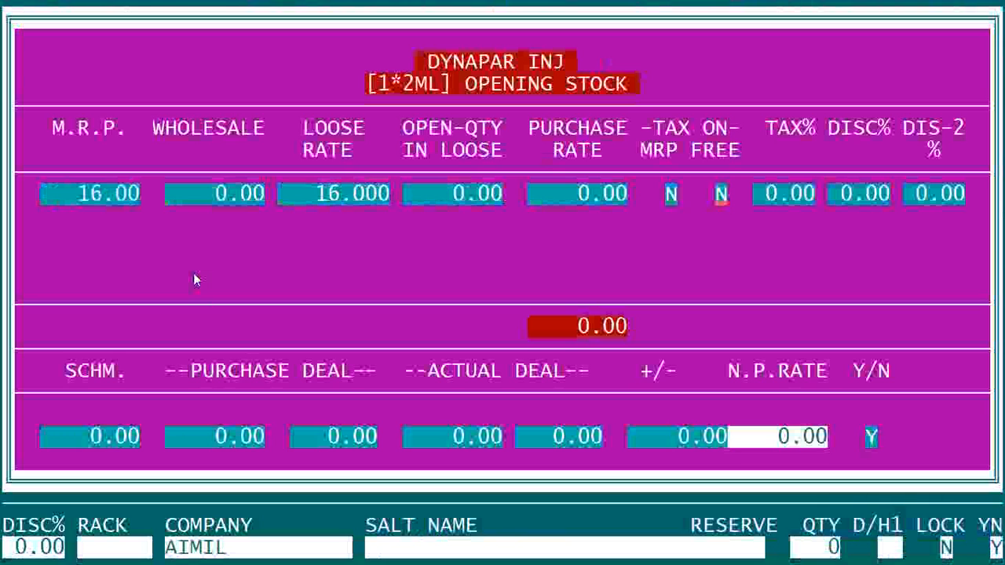
{"action": "key", "text": "Return"}
{"action": "key", "text": "Return"}
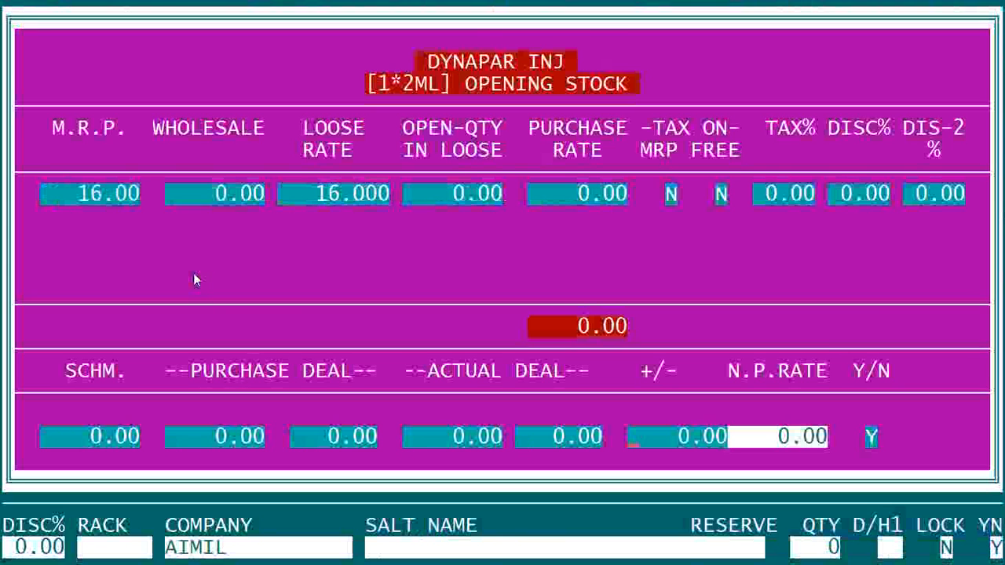
{"action": "key", "text": "Return"}
{"action": "key", "text": "Escape"}
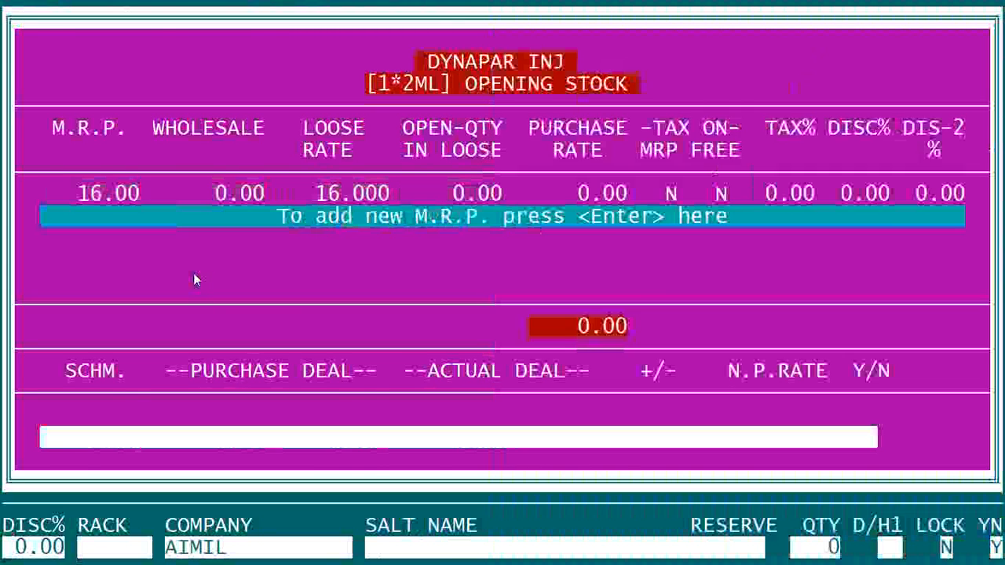
{"action": "key", "text": "Escape"}
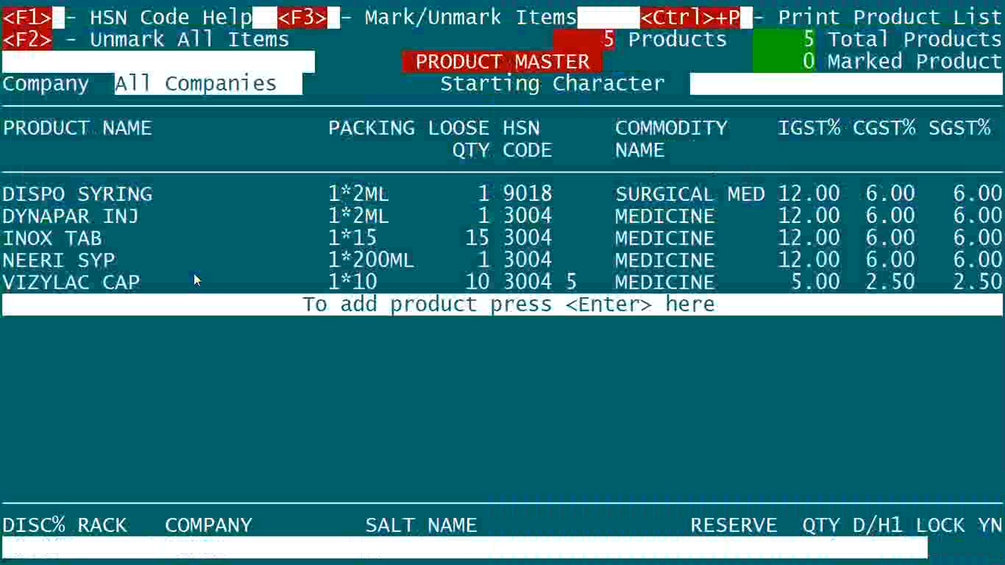
{"action": "key", "text": "Return"}
{"action": "type", "text": "A"}
{"action": "key", "text": "BackSpace"}
{"action": "type", "text": "adds"}
{"action": "key", "text": "BackSpace"}
{"action": "key", "text": "BackSpace"}
{"action": "key", "text": "BackSpace"}
{"action": "key", "text": "BackSpace"}
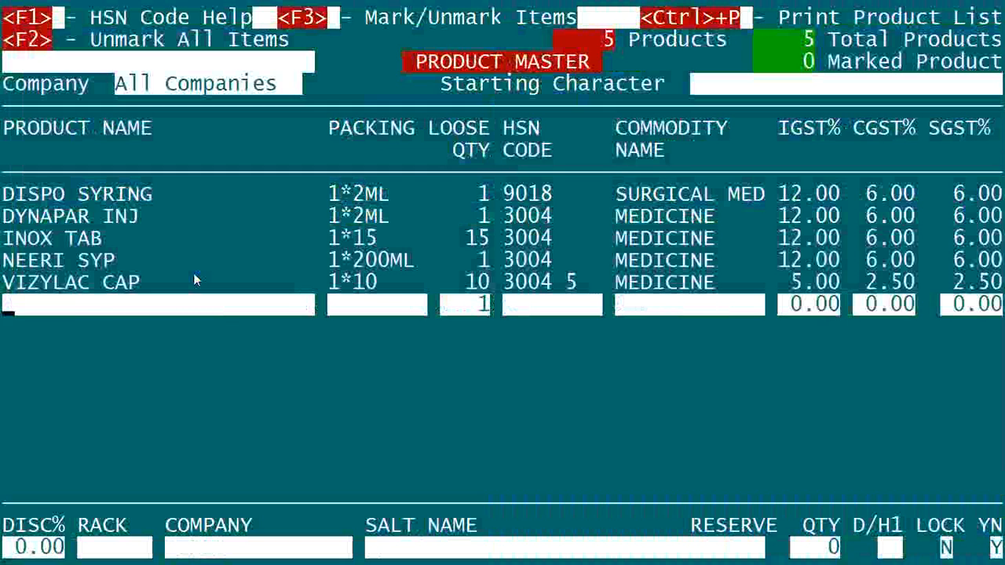
{"action": "key", "text": "Escape"}
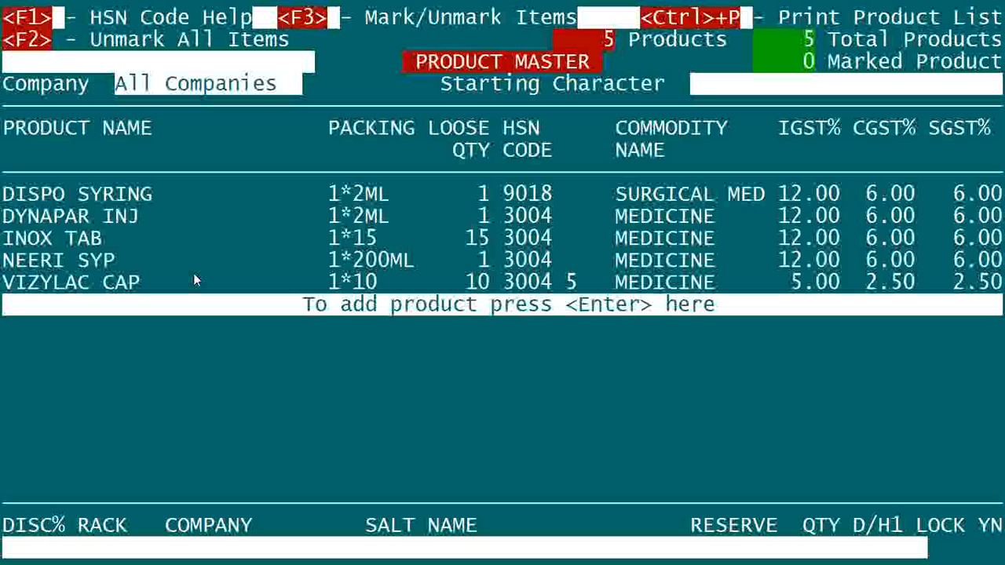
Leave the product master and open the account names list from the accounts setup.
{"action": "key", "text": "Escape"}
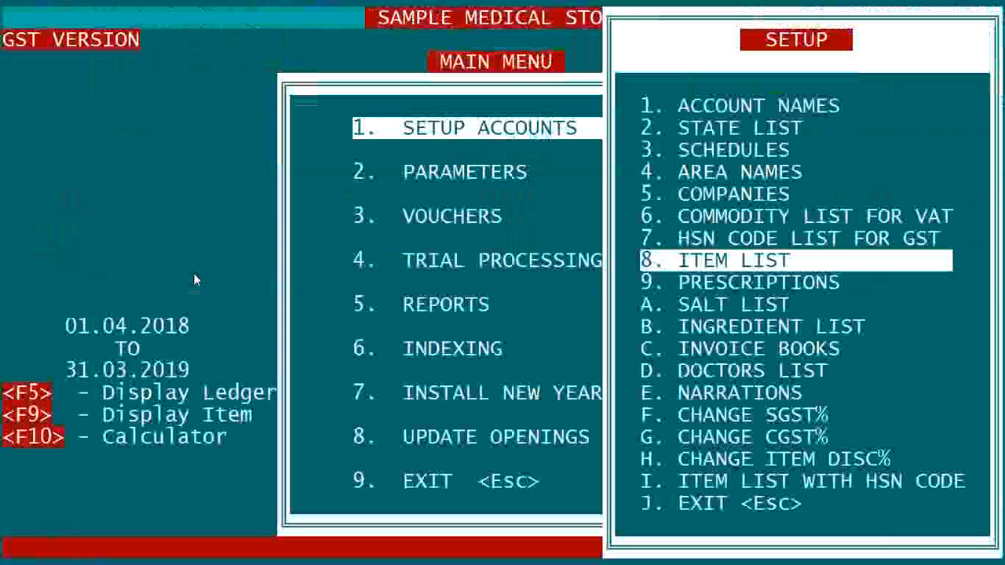
{"action": "key", "text": "Up"}
{"action": "key", "text": "Up"}
{"action": "key", "text": "Up"}
{"action": "key", "text": "Up"}
{"action": "key", "text": "Up"}
{"action": "key", "text": "Up"}
{"action": "key", "text": "Up"}
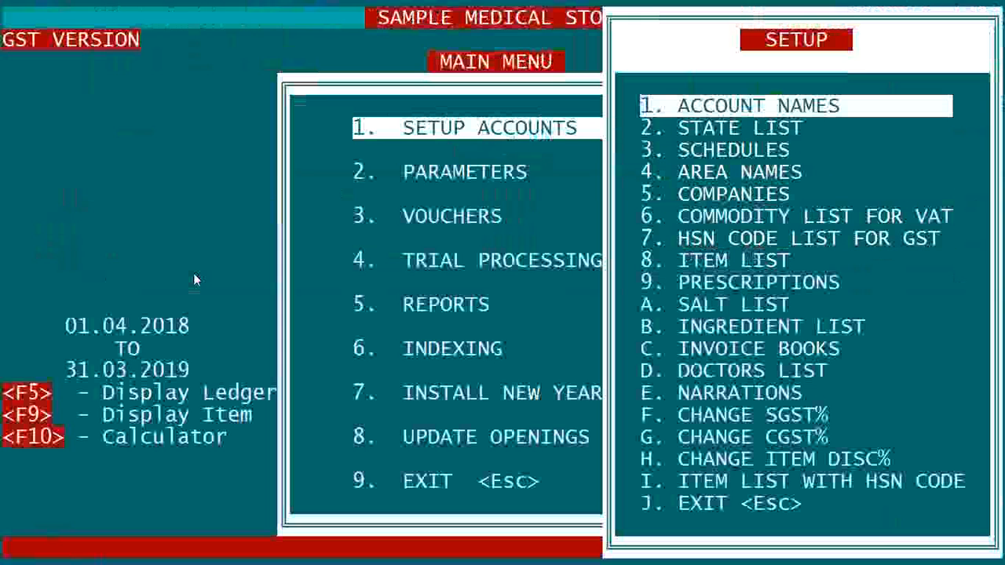
{"action": "key", "text": "Return"}
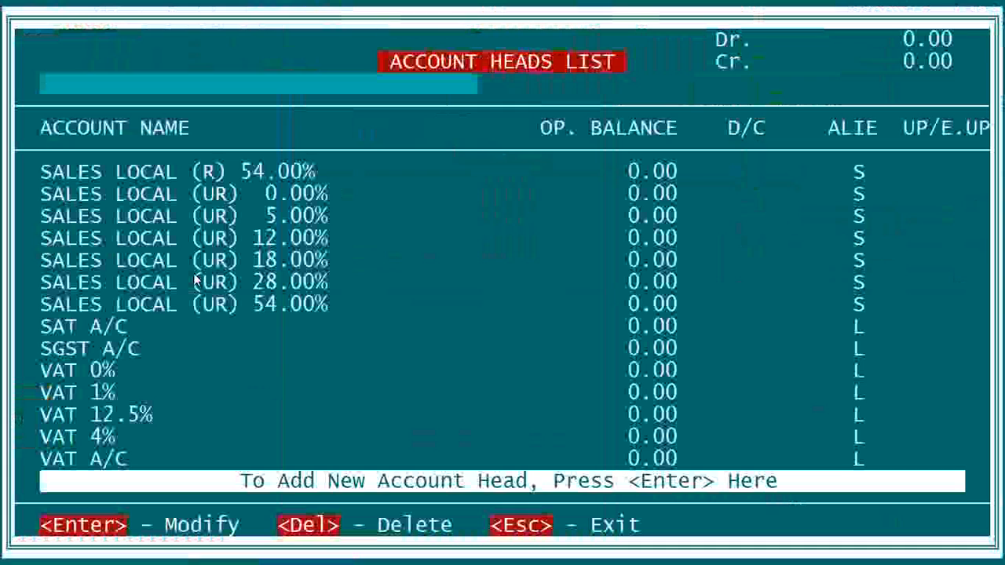
Examine the existing purchase, sales and tax accounts throughout the account heads list.
{"action": "key", "text": "Up"}
{"action": "key", "text": "Up"}
{"action": "key", "text": "Up"}
{"action": "key", "text": "Up"}
{"action": "key", "text": "Up"}
{"action": "key", "text": "Up"}
{"action": "key", "text": "Up"}
{"action": "key", "text": "Up"}
{"action": "key", "text": "Up"}
{"action": "key", "text": "Up"}
{"action": "key", "text": "Up"}
{"action": "key", "text": "Up"}
{"action": "key", "text": "Up"}
{"action": "key", "text": "Up"}
{"action": "key", "text": "Up"}
{"action": "key", "text": "Up"}
{"action": "key", "text": "Up"}
{"action": "key", "text": "Up"}
{"action": "key", "text": "Up"}
{"action": "key", "text": "Up"}
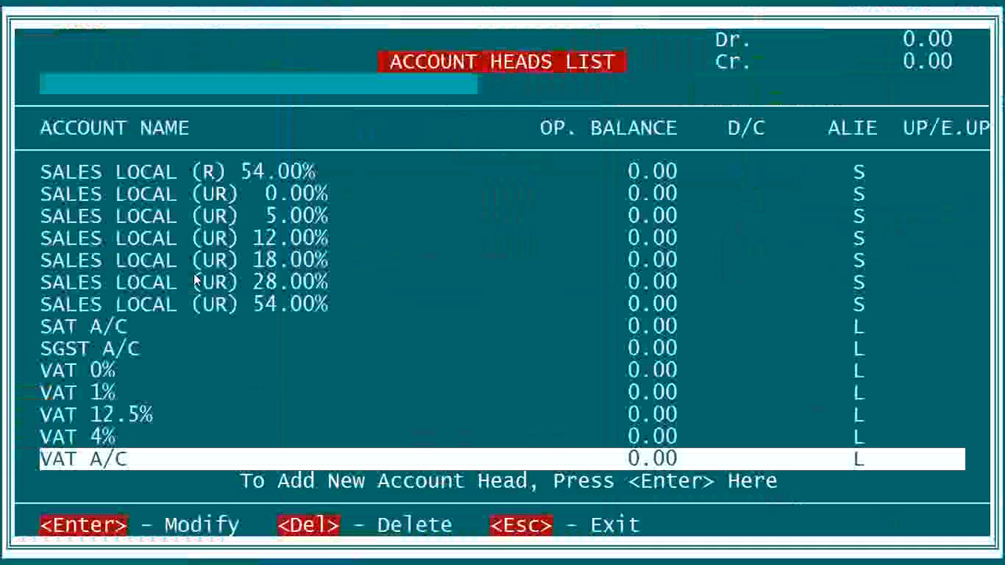
{"action": "key", "text": "Up"}
{"action": "key", "text": "Up"}
{"action": "key", "text": "Up"}
{"action": "key", "text": "Up"}
{"action": "key", "text": "Up"}
{"action": "key", "text": "Up"}
{"action": "key", "text": "Up"}
{"action": "key", "text": "Up"}
{"action": "key", "text": "Up"}
{"action": "key", "text": "Up"}
{"action": "key", "text": "Up"}
{"action": "key", "text": "Up"}
{"action": "key", "text": "Up"}
{"action": "key", "text": "Up"}
{"action": "key", "text": "Up"}
{"action": "key", "text": "Up"}
{"action": "key", "text": "Up"}
{"action": "key", "text": "Up"}
{"action": "key", "text": "Up"}
{"action": "key", "text": "Up"}
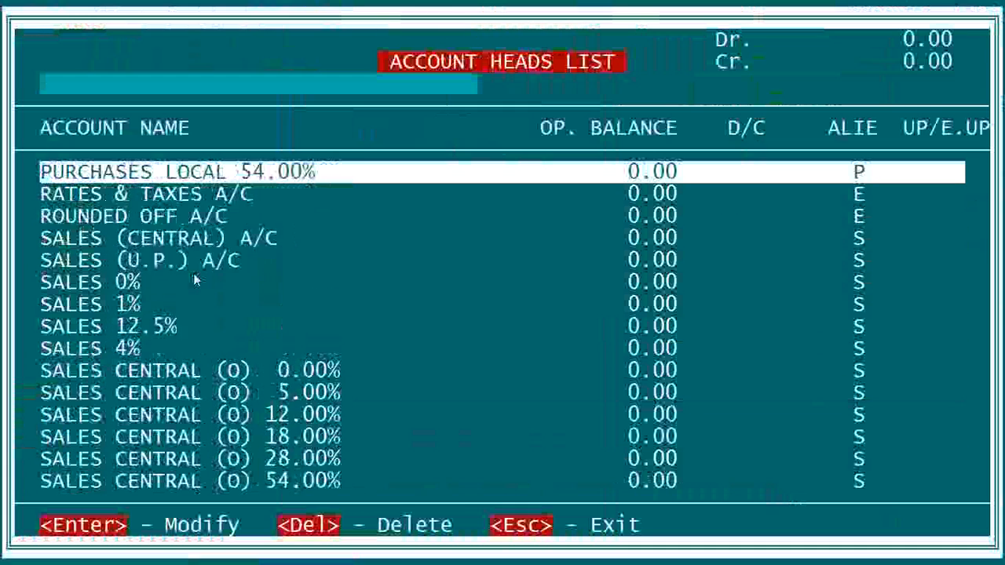
{"action": "key", "text": "Up"}
{"action": "key", "text": "Up"}
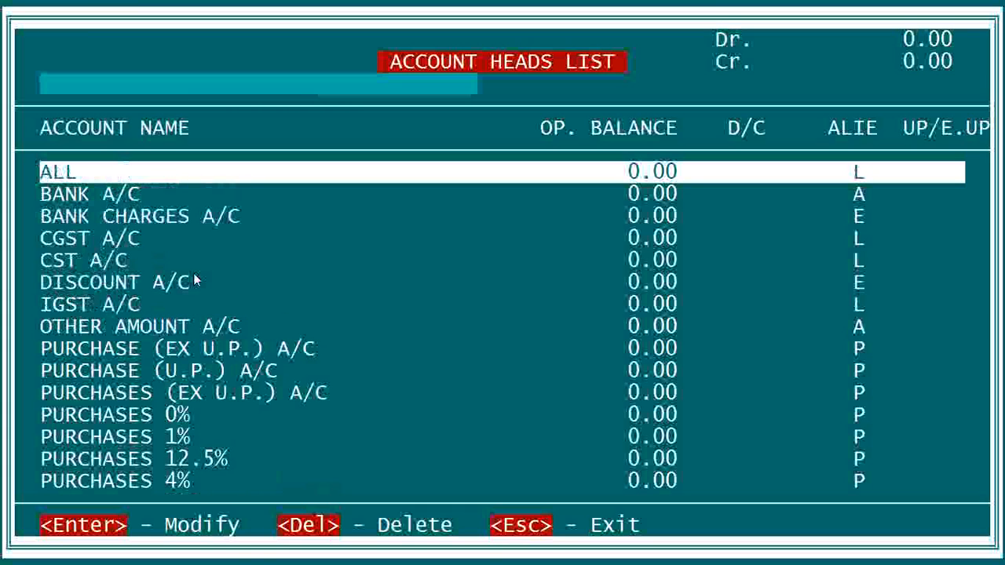
{"action": "key", "text": "Down"}
{"action": "key", "text": "Down"}
{"action": "key", "text": "Down"}
{"action": "key", "text": "Down"}
{"action": "key", "text": "Down"}
{"action": "key", "text": "Down"}
{"action": "key", "text": "Down"}
{"action": "key", "text": "Down"}
{"action": "key", "text": "Down"}
{"action": "key", "text": "Down"}
{"action": "key", "text": "Down"}
{"action": "key", "text": "Down"}
{"action": "key", "text": "Down"}
{"action": "key", "text": "Down"}
{"action": "key", "text": "Down"}
{"action": "key", "text": "Down"}
{"action": "key", "text": "Down"}
{"action": "key", "text": "Down"}
{"action": "key", "text": "Down"}
{"action": "key", "text": "Down"}
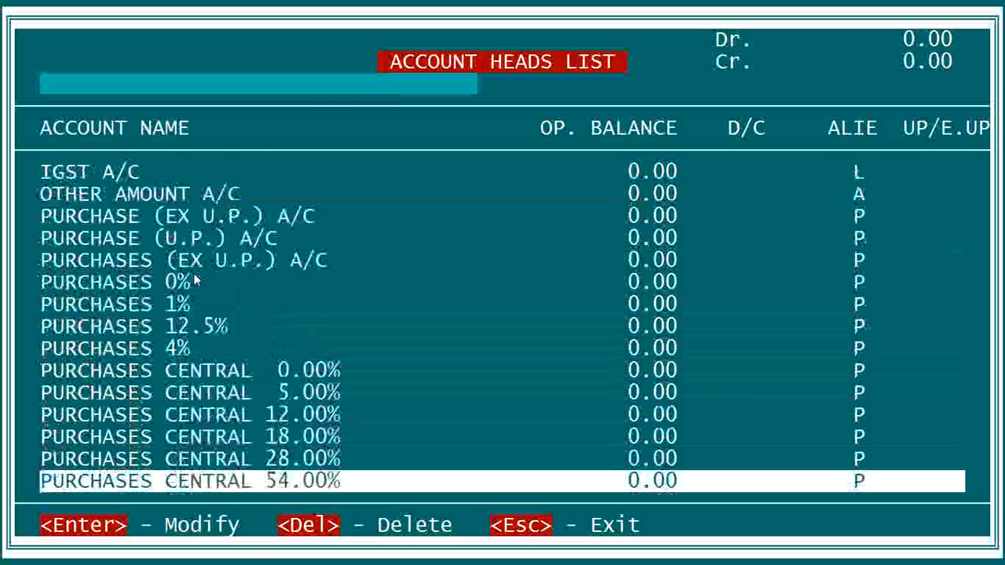
{"action": "key", "text": "Down"}
{"action": "key", "text": "Down"}
{"action": "key", "text": "Down"}
{"action": "key", "text": "Down"}
{"action": "key", "text": "Down"}
{"action": "key", "text": "Down"}
{"action": "key", "text": "Down"}
{"action": "key", "text": "Down"}
{"action": "key", "text": "Down"}
{"action": "key", "text": "Down"}
{"action": "key", "text": "Down"}
{"action": "key", "text": "Down"}
{"action": "key", "text": "Down"}
{"action": "key", "text": "Down"}
{"action": "key", "text": "Down"}
{"action": "key", "text": "Down"}
{"action": "key", "text": "Down"}
{"action": "key", "text": "Down"}
{"action": "key", "text": "Down"}
{"action": "key", "text": "Down"}
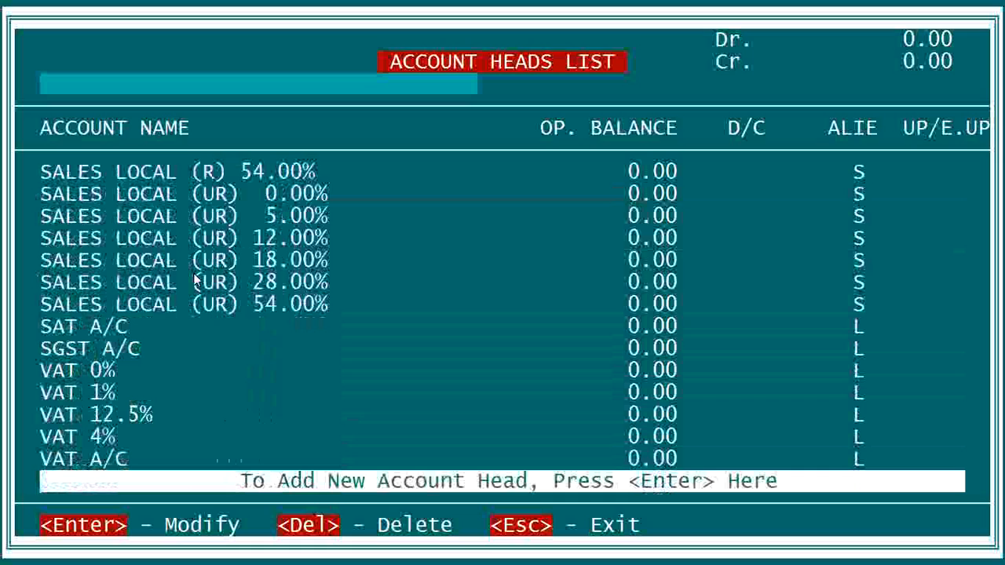
Start a new account head with the account name MANSHA MEDICAL AGENCIES.
{"action": "key", "text": "Return"}
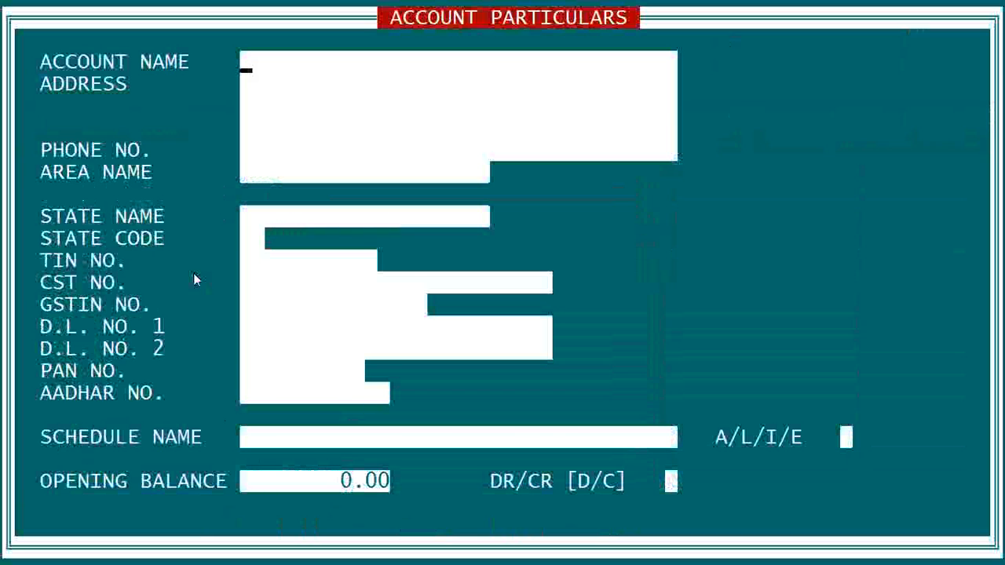
{"action": "type", "text": "MANSHA MEDI"}
{"action": "key", "text": "BackSpace"}
{"action": "type", "text": "A"}
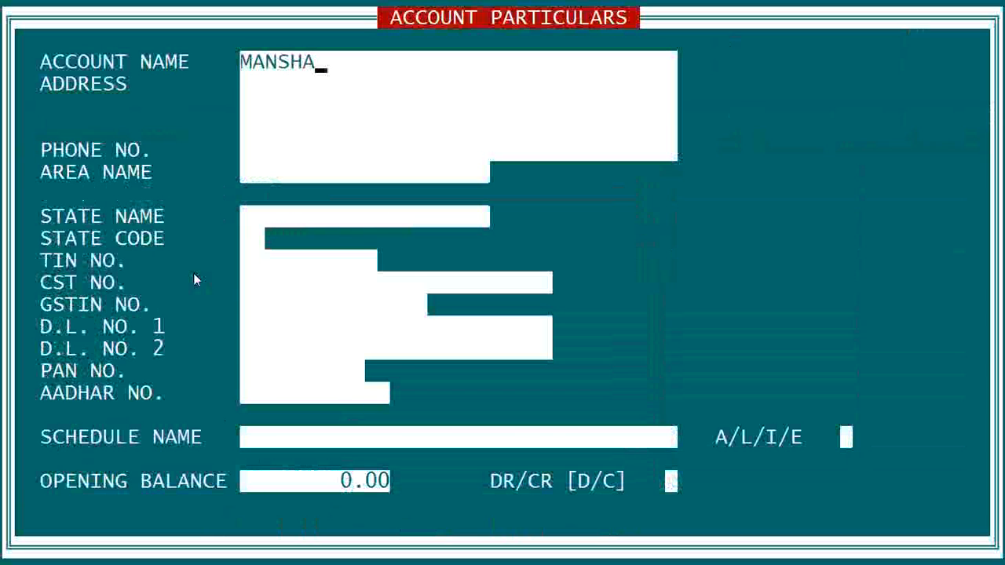
{"action": "type", "text": " MEDICAL AGENCIES"}
{"action": "key", "text": "Return"}
Fill in the new account's market address and city, leaving the remaining address line blank.
{"action": "type", "text": "ZILA "}
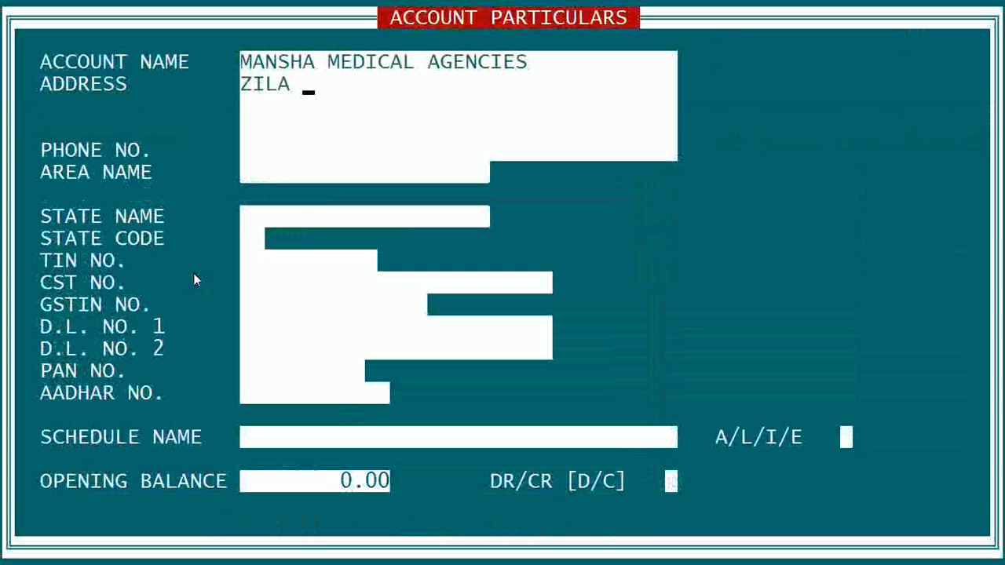
{"action": "type", "text": "PARISHAD MARKET "}
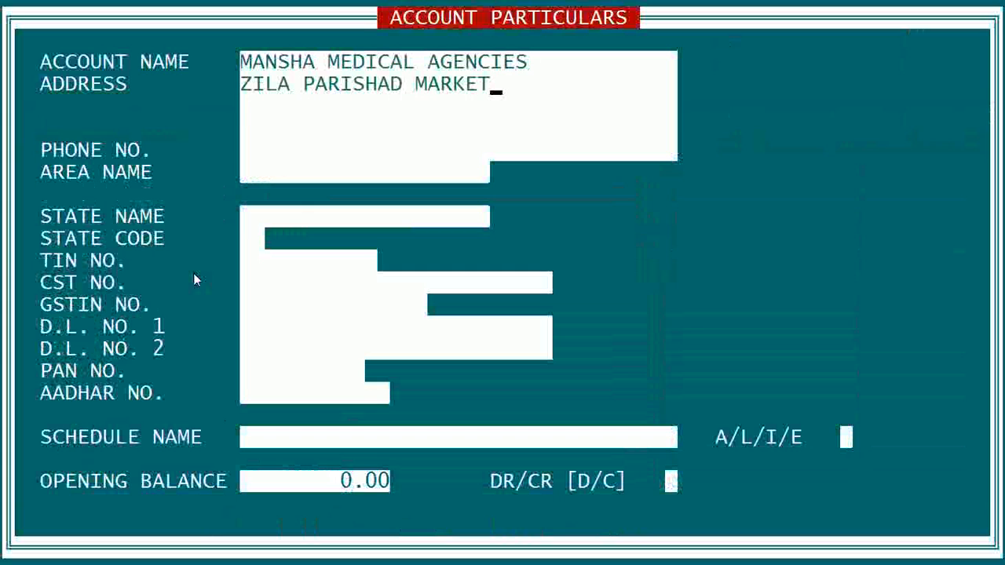
{"action": "type", "text": "MUZAFFARNAGAR"}
{"action": "key", "text": "Return"}
{"action": "key", "text": "Return"}
{"action": "key", "text": "Return"}
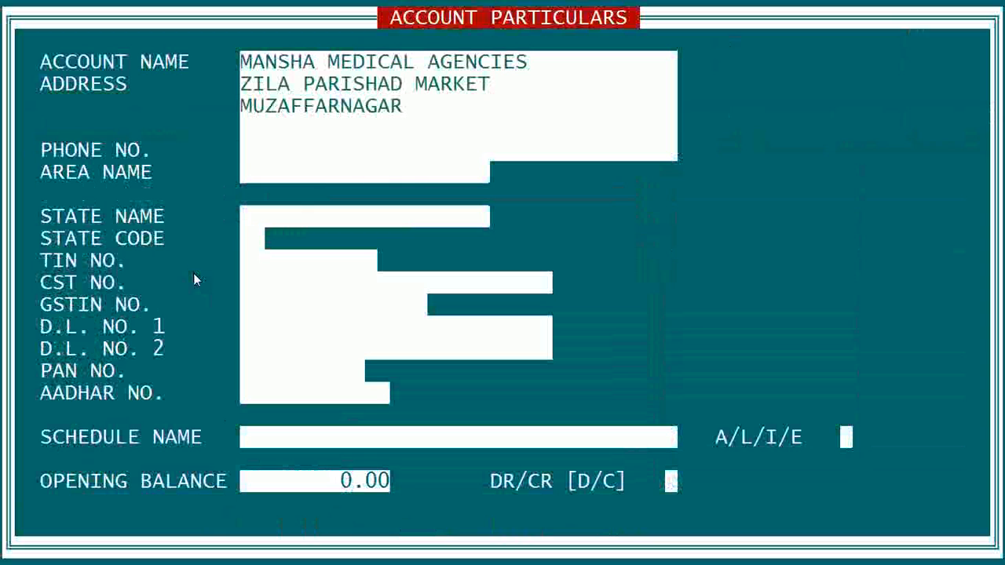
Set the account's area name to MUZAFFARNAGAR and add it as a new area.
{"action": "key", "text": "Up"}
{"action": "type", "text": "MUZAFFARNAGAR"}
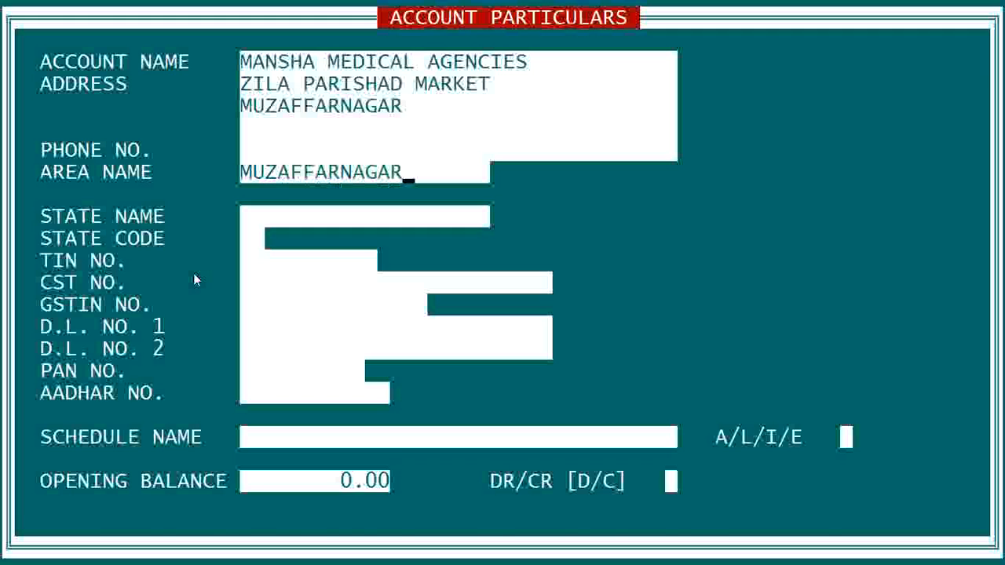
{"action": "key", "text": "Return"}
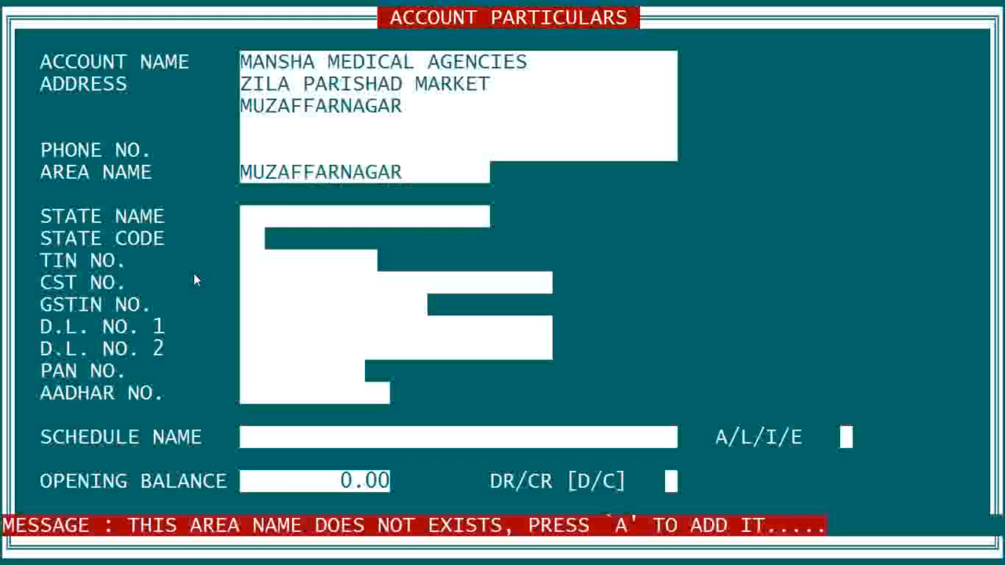
{"action": "key", "text": "a"}
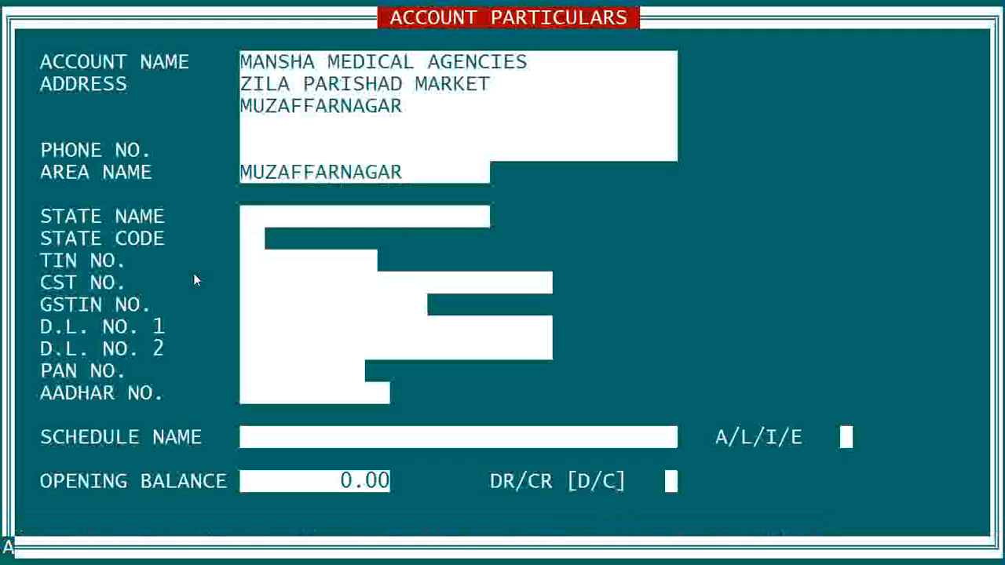
{"action": "key", "text": "Return"}
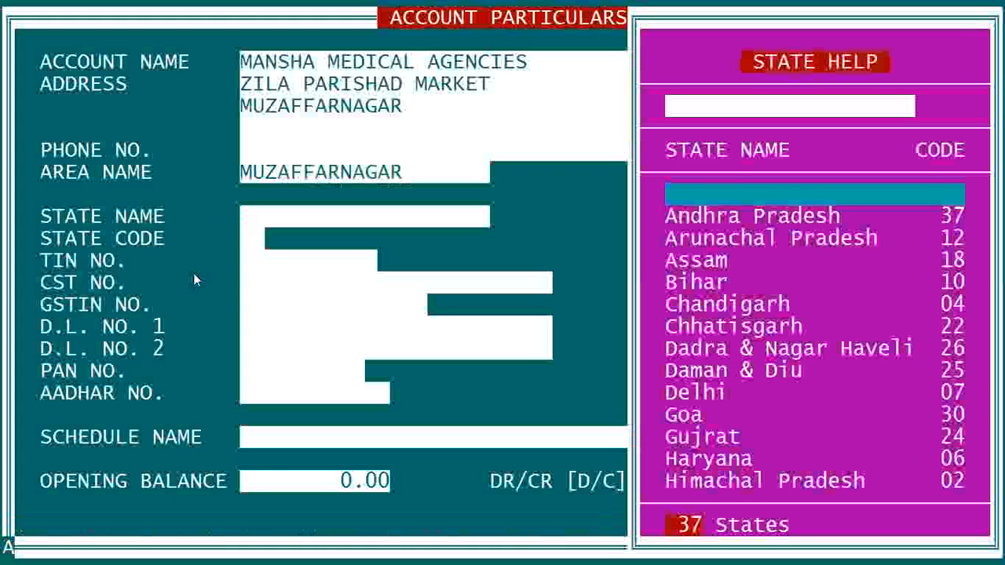
Choose Uttar Pradesh with code 09 as the account's state, leaving the TIN and CST numbers blank.
{"action": "type", "text": "U"}
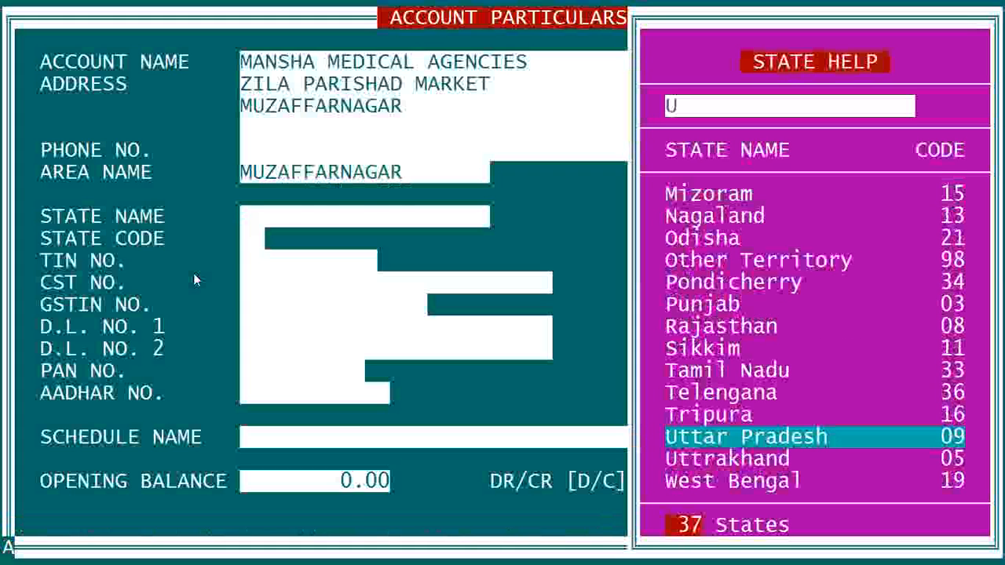
{"action": "key", "text": "Return"}
{"action": "key", "text": "Return"}
{"action": "key", "text": "Return"}
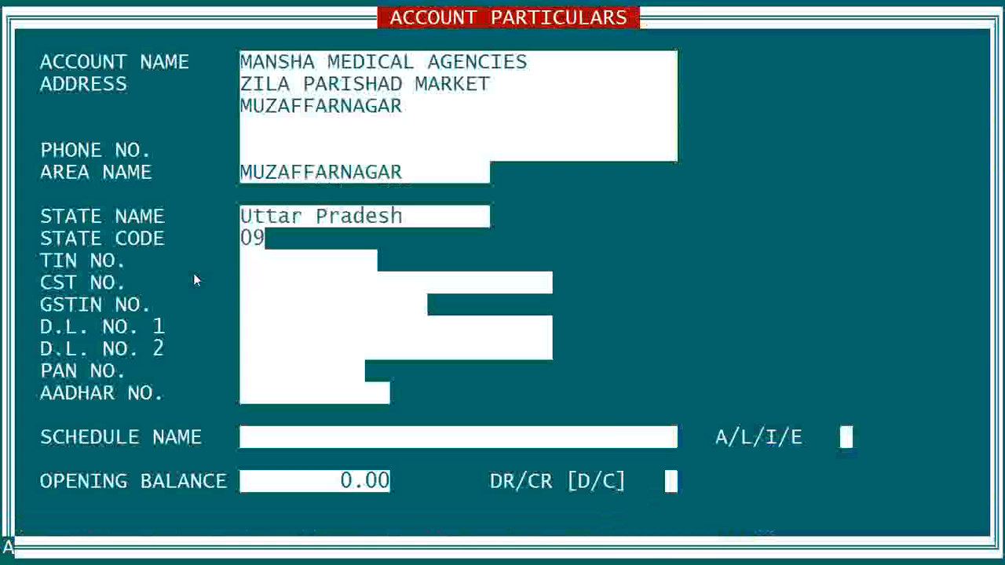
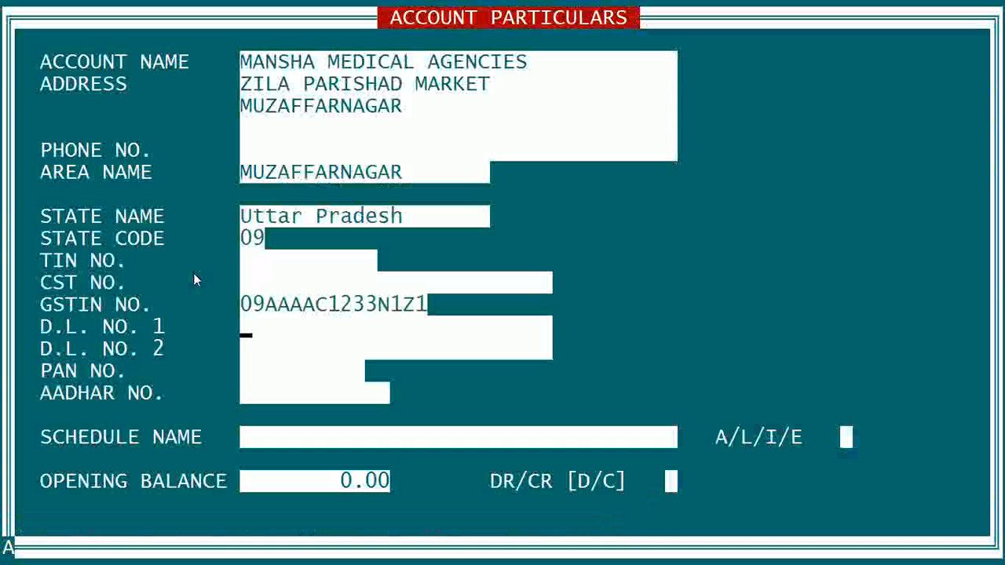
Fill in both drug licence numbers for the account, leaving the PAN and Aadhar numbers blank.
{"action": "type", "text": "0B-123"}
{"action": "key", "text": "Return"}
{"action": "type", "text": "21B-124"}
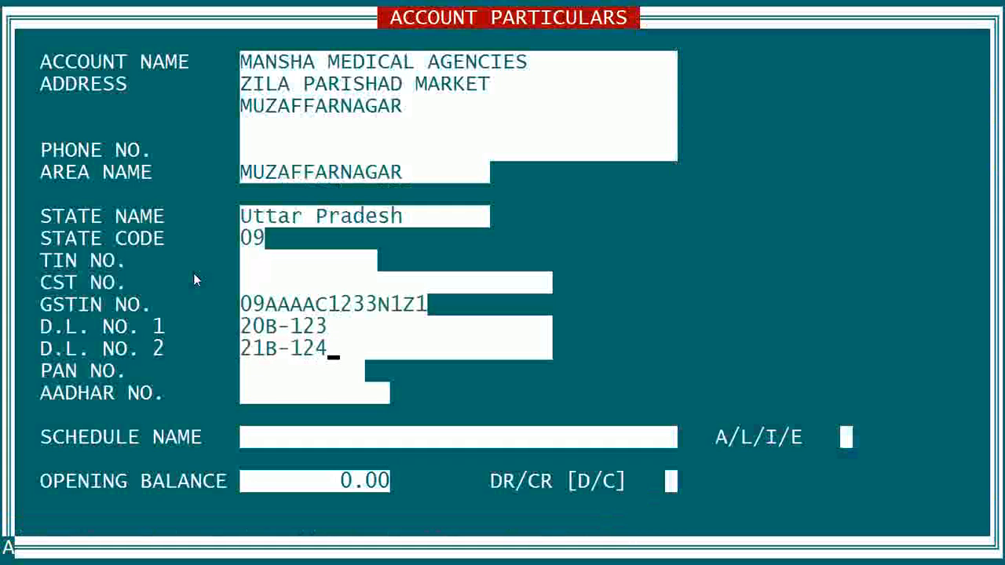
{"action": "key", "text": "Return"}
{"action": "key", "text": "Return"}
{"action": "key", "text": "Return"}
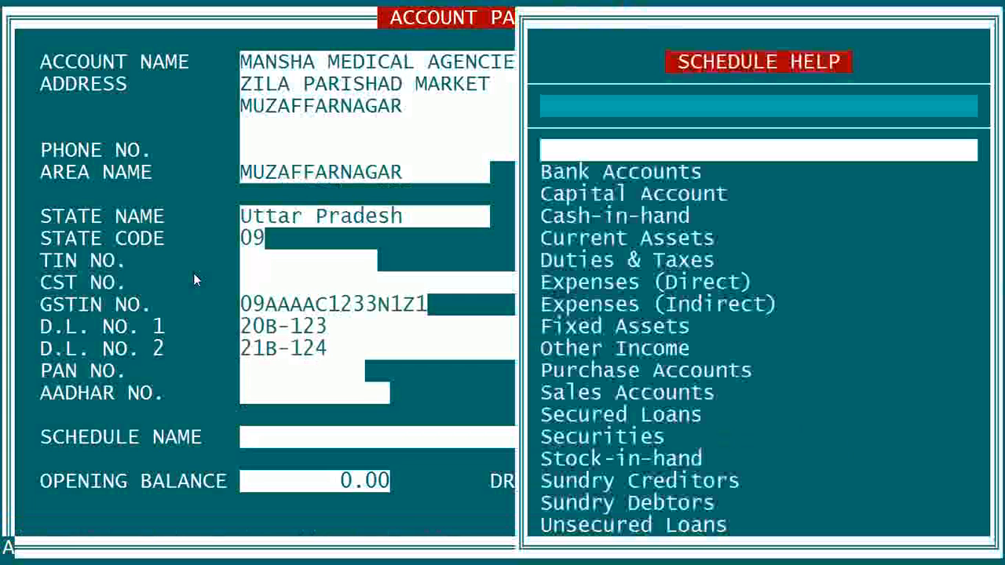
Assign the account to the Sundry Creditors schedule and save it with a 0.00 opening balance.
{"action": "key", "text": "Down"}
{"action": "key", "text": "Down"}
{"action": "key", "text": "Down"}
{"action": "key", "text": "Down"}
{"action": "key", "text": "Down"}
{"action": "key", "text": "Down"}
{"action": "key", "text": "Down"}
{"action": "key", "text": "Down"}
{"action": "key", "text": "Down"}
{"action": "key", "text": "Down"}
{"action": "key", "text": "Down"}
{"action": "key", "text": "Down"}
{"action": "key", "text": "Down"}
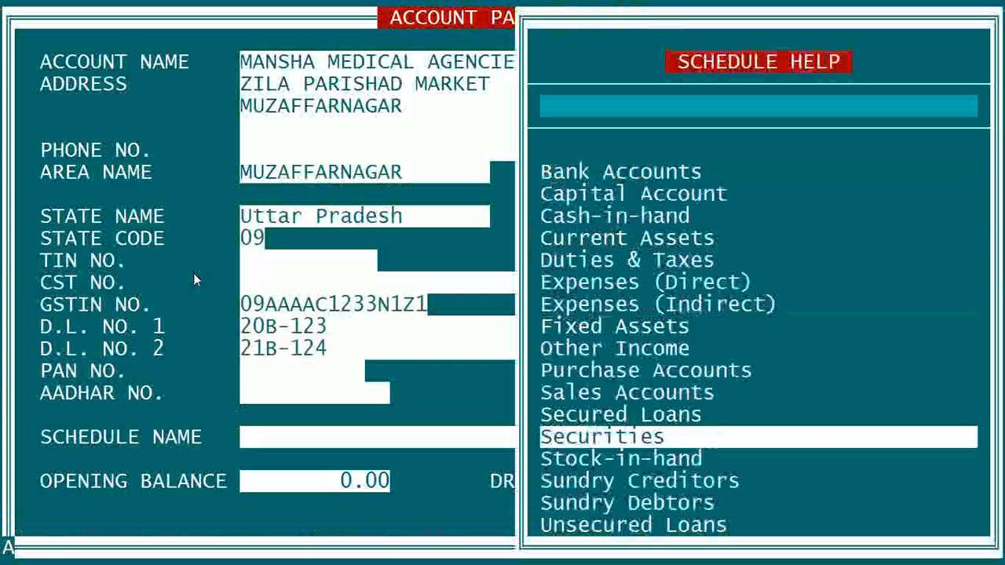
{"action": "key", "text": "Down"}
{"action": "key", "text": "Down"}
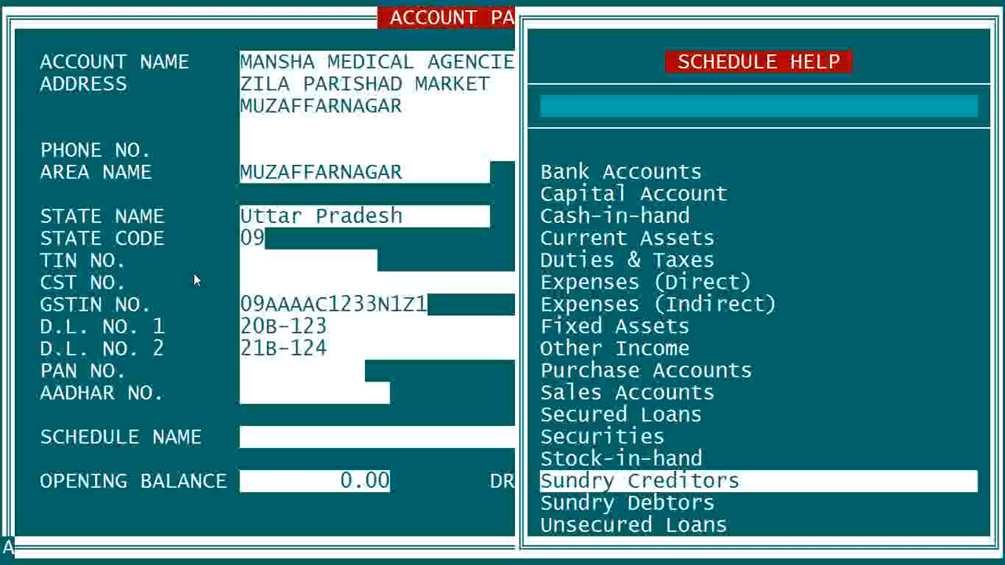
{"action": "key", "text": "Down"}
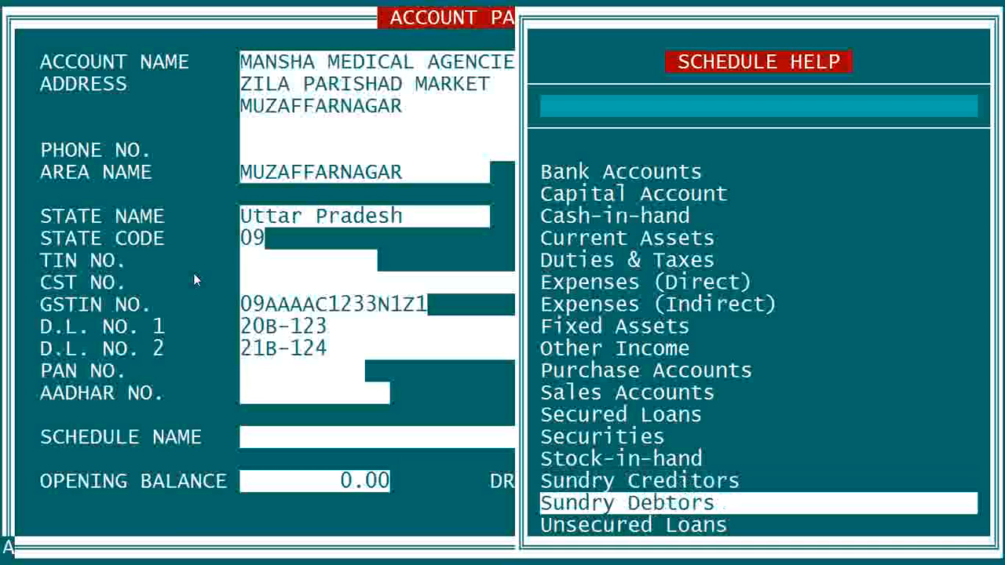
{"action": "key", "text": "Up"}
{"action": "key", "text": "Return"}
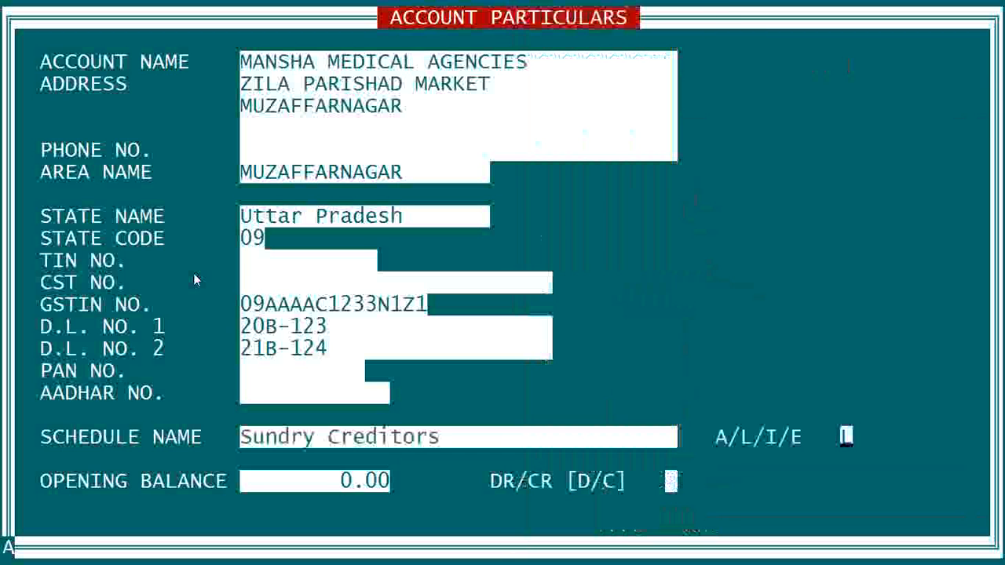
{"action": "key", "text": "Return"}
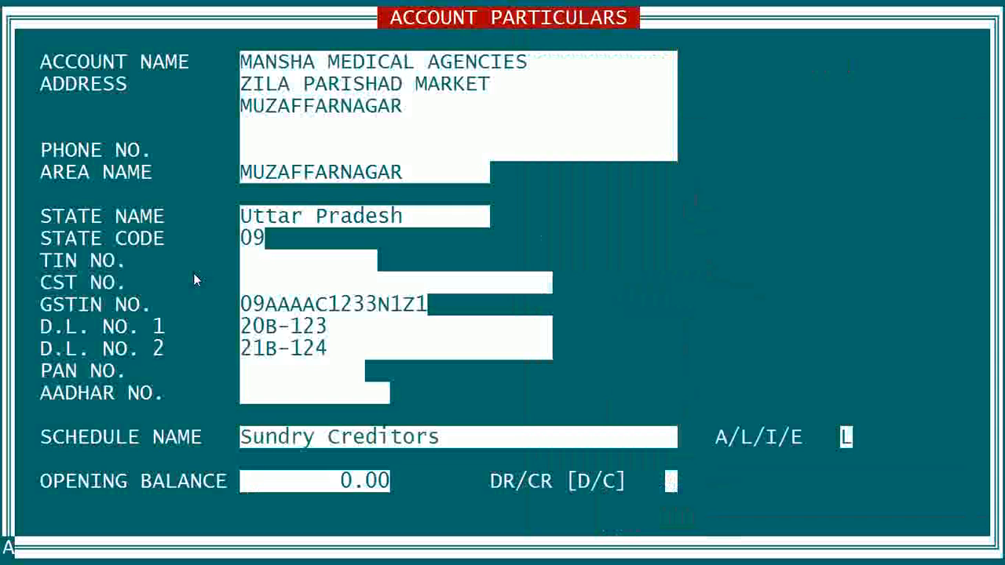
{"action": "key", "text": "Return"}
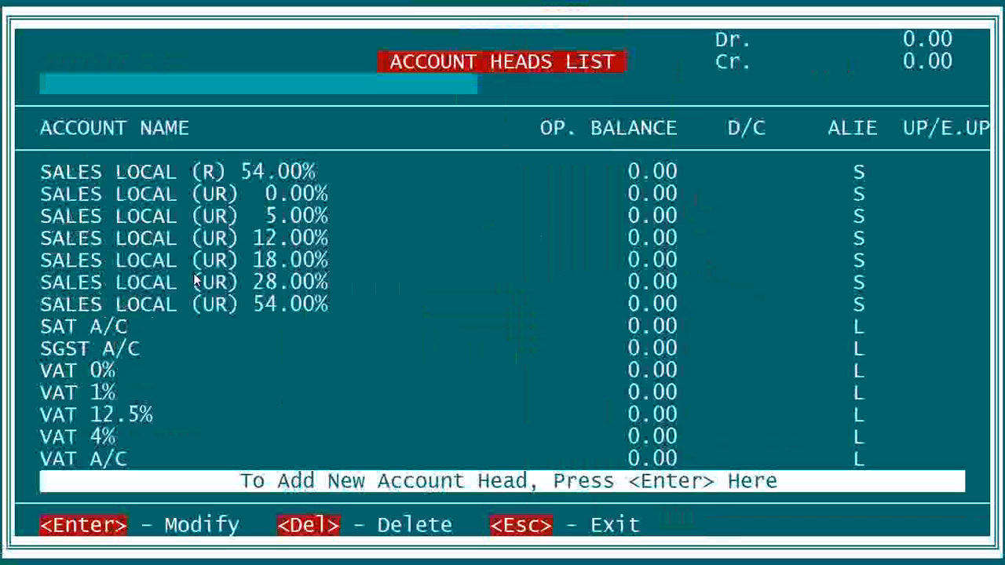
Find MANSHA MEDICAL AGENCIES in the account heads list and open its particulars for modification.
{"action": "key", "text": "Up"}
{"action": "key", "text": "Up"}
{"action": "key", "text": "Up"}
{"action": "key", "text": "Up"}
{"action": "key", "text": "Up"}
{"action": "key", "text": "Up"}
{"action": "key", "text": "Up"}
{"action": "key", "text": "Up"}
{"action": "key", "text": "Up"}
{"action": "key", "text": "Up"}
{"action": "key", "text": "Up"}
{"action": "key", "text": "Up"}
{"action": "key", "text": "Up"}
{"action": "key", "text": "Up"}
{"action": "key", "text": "Up"}
{"action": "key", "text": "Up"}
{"action": "key", "text": "Up"}
{"action": "key", "text": "Up"}
{"action": "key", "text": "Up"}
{"action": "key", "text": "Up"}
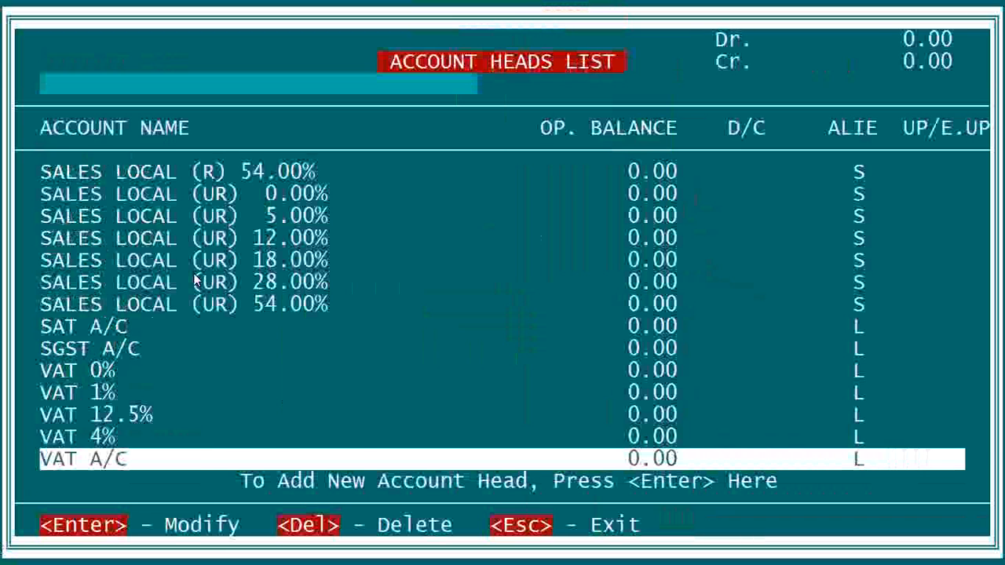
{"action": "key", "text": "Up"}
{"action": "key", "text": "Up"}
{"action": "key", "text": "Up"}
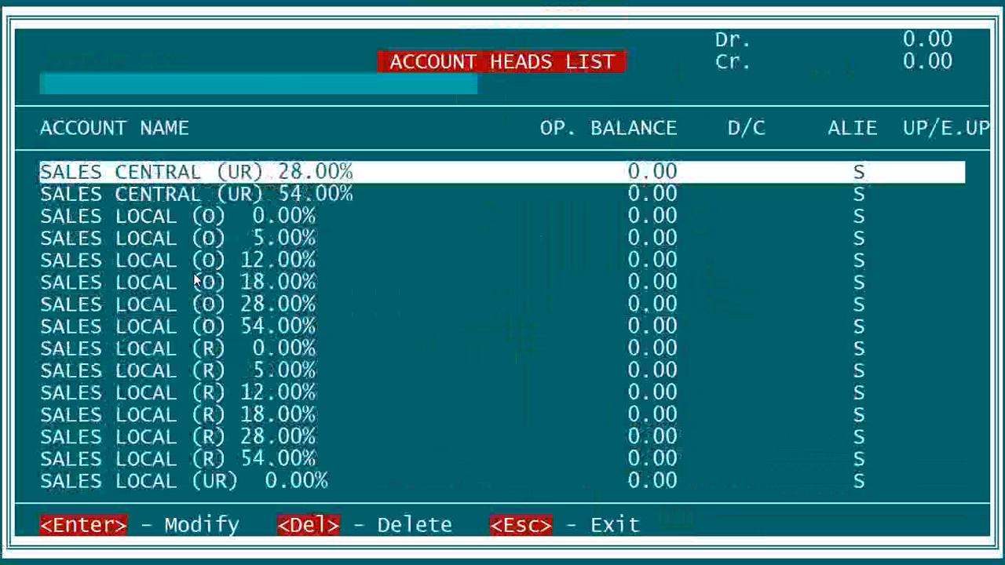
{"action": "type", "text": "M"}
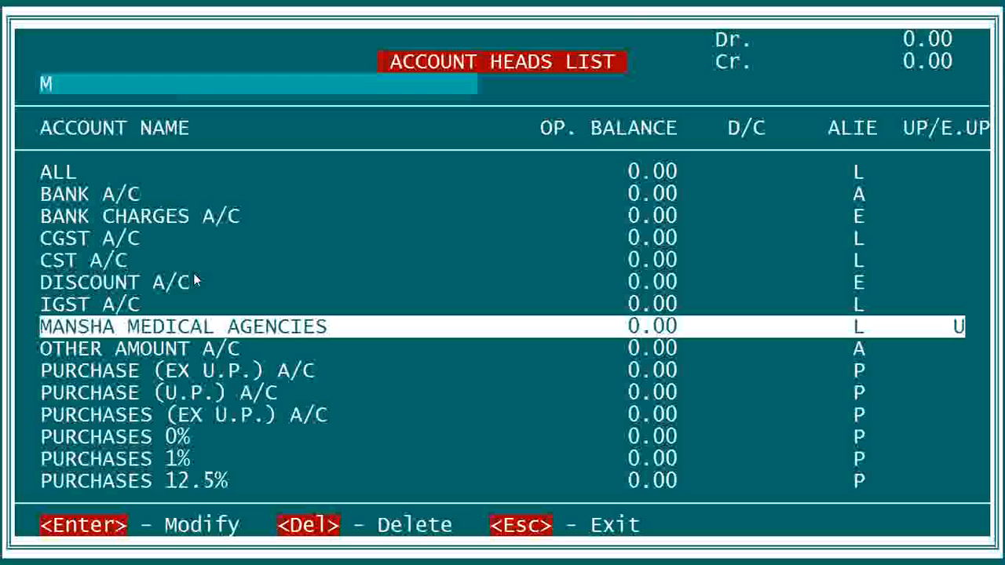
{"action": "key", "text": "Return"}
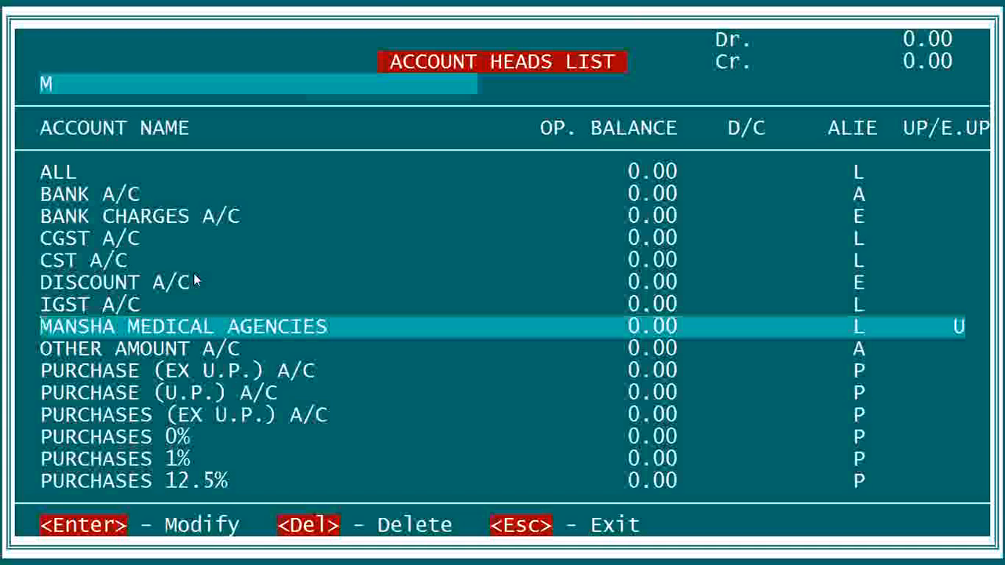
Enter the agency's phone number and save the account with its other particulars kept.
{"action": "key", "text": "Return"}
{"action": "key", "text": "Return"}
{"action": "key", "text": "Return"}
{"action": "key", "text": "Return"}
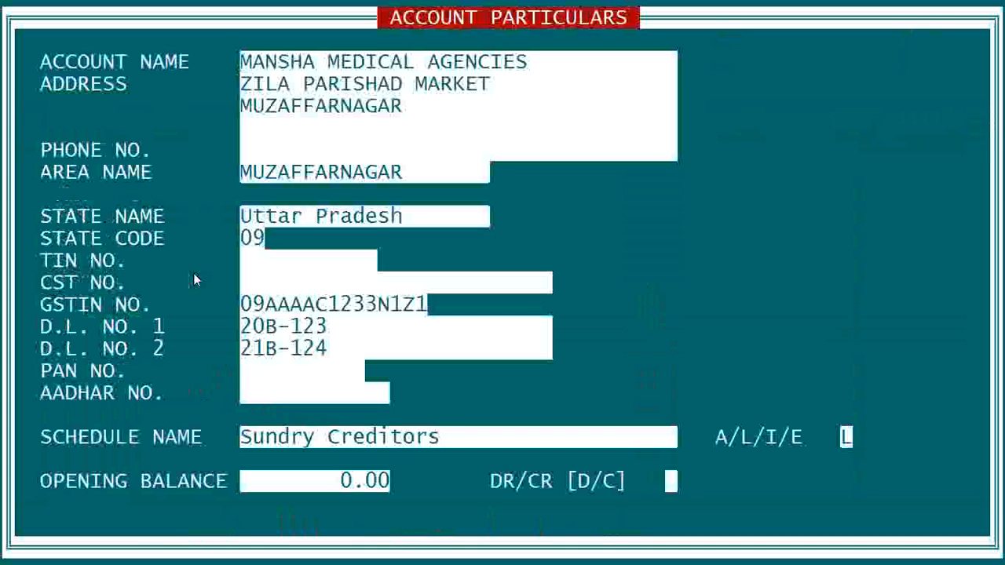
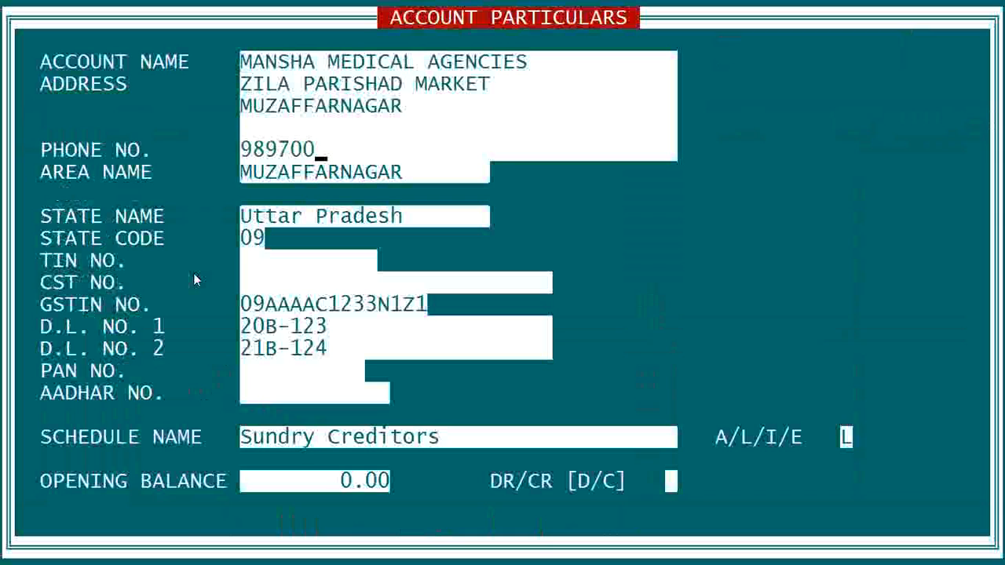
{"action": "key", "text": "Return"}
{"action": "key", "text": "Return"}
{"action": "key", "text": "Return"}
{"action": "key", "text": "Return"}
{"action": "key", "text": "Return"}
{"action": "key", "text": "Return"}
{"action": "key", "text": "Return"}
{"action": "key", "text": "Return"}
{"action": "key", "text": "Return"}
{"action": "key", "text": "Return"}
{"action": "key", "text": "Return"}
{"action": "key", "text": "Return"}
{"action": "key", "text": "Return"}
{"action": "key", "text": "Return"}
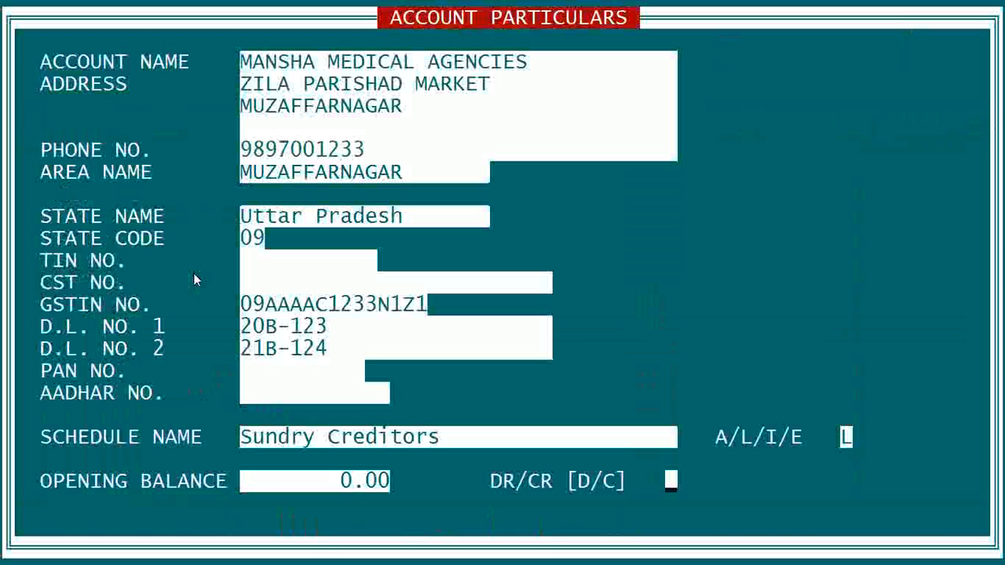
{"action": "key", "text": "Return"}
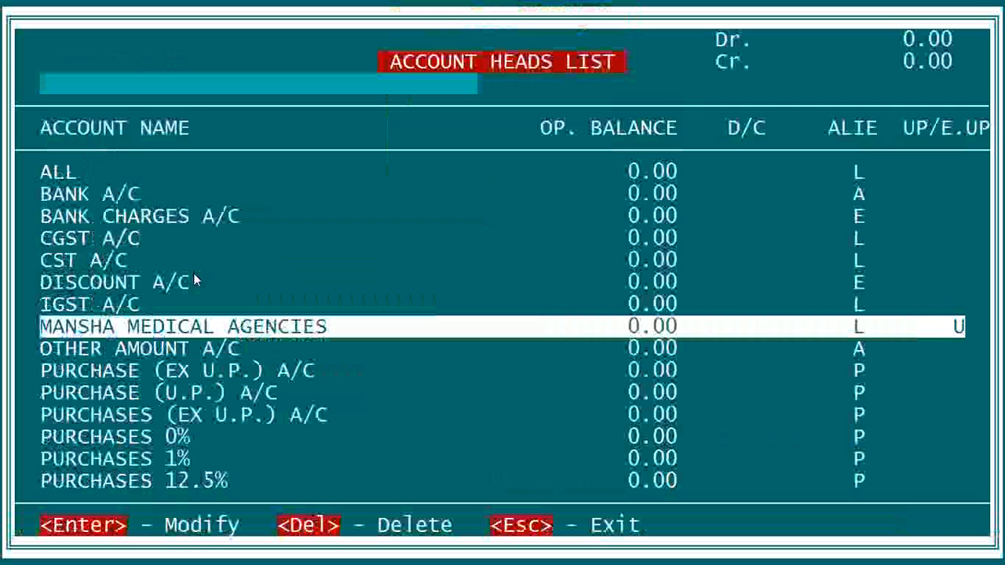
{"action": "key", "text": "Down"}
{"action": "key", "text": "Down"}
{"action": "key", "text": "Down"}
{"action": "key", "text": "Down"}
{"action": "key", "text": "Down"}
{"action": "key", "text": "Down"}
{"action": "key", "text": "Down"}
{"action": "key", "text": "Down"}
{"action": "key", "text": "Down"}
{"action": "key", "text": "Down"}
{"action": "key", "text": "Down"}
{"action": "key", "text": "Down"}
{"action": "key", "text": "Down"}
{"action": "key", "text": "Down"}
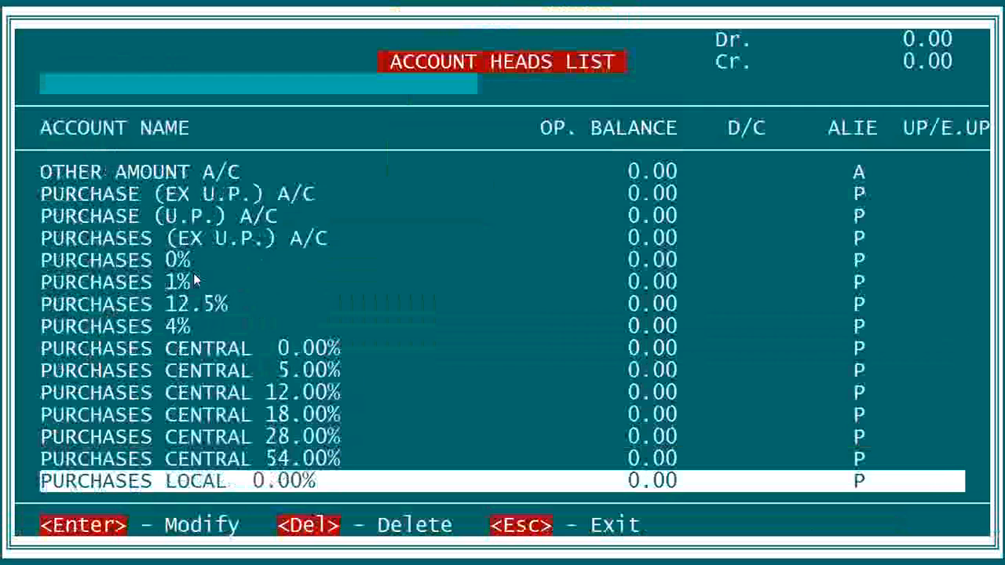
{"action": "key", "text": "Down"}
{"action": "key", "text": "Down"}
{"action": "key", "text": "Down"}
{"action": "key", "text": "Down"}
{"action": "key", "text": "Down"}
{"action": "key", "text": "Down"}
{"action": "key", "text": "Down"}
{"action": "key", "text": "Down"}
{"action": "key", "text": "Down"}
{"action": "key", "text": "Down"}
{"action": "key", "text": "Down"}
{"action": "key", "text": "Down"}
{"action": "key", "text": "Down"}
{"action": "key", "text": "Down"}
{"action": "key", "text": "Down"}
{"action": "key", "text": "Down"}
{"action": "key", "text": "Down"}
{"action": "key", "text": "Down"}
{"action": "key", "text": "Down"}
{"action": "key", "text": "Down"}
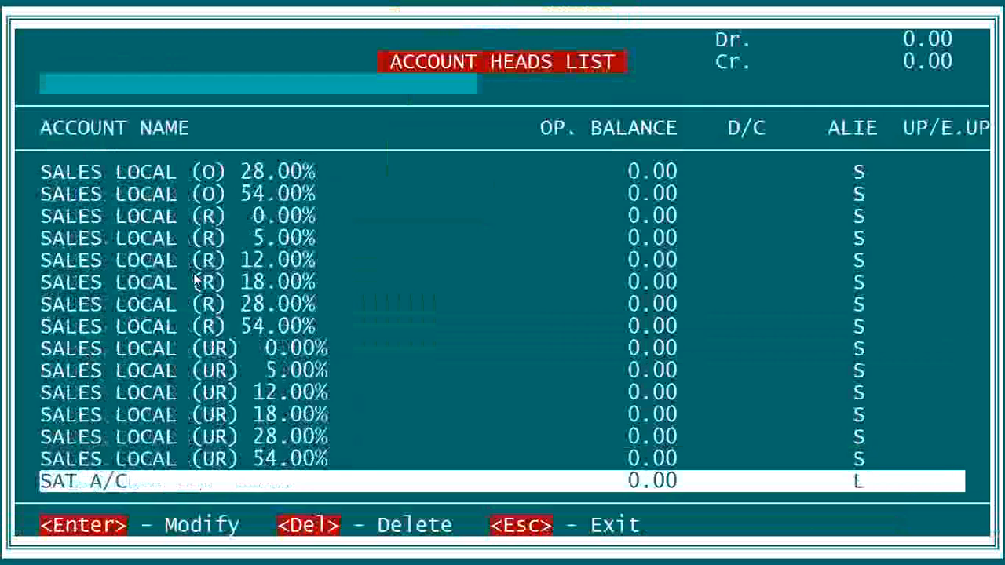
{"action": "key", "text": "Down"}
{"action": "key", "text": "Down"}
{"action": "key", "text": "Down"}
{"action": "key", "text": "Down"}
{"action": "key", "text": "Down"}
{"action": "key", "text": "Down"}
{"action": "key", "text": "Down"}
{"action": "key", "text": "Down"}
{"action": "key", "text": "Return"}
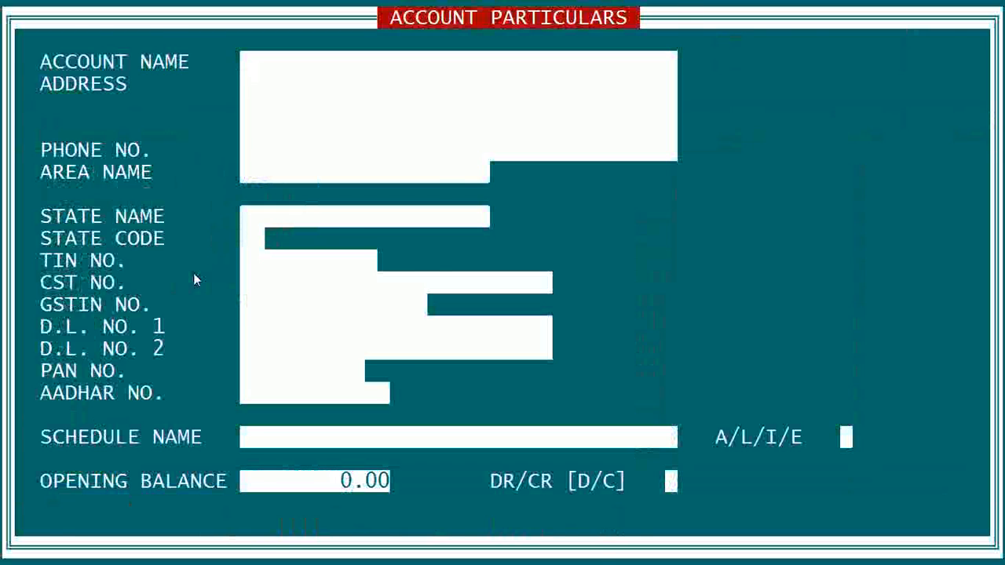
{"action": "key", "text": "Escape"}
{"action": "key", "text": "Escape"}
{"action": "key", "text": "Escape"}
Leave the account heads list and exit the current company to the company menu, confirming the exit.
{"action": "key", "text": "y"}
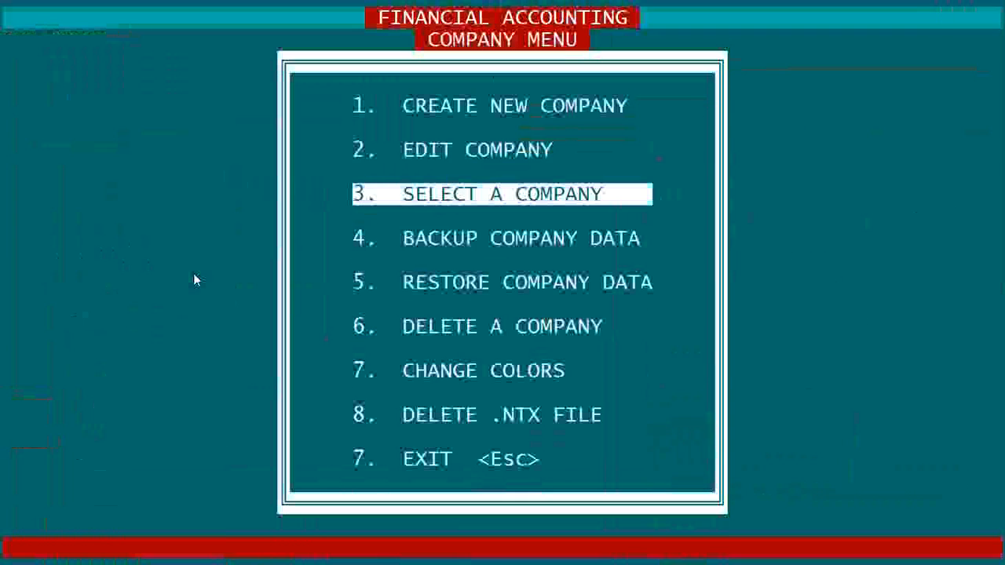